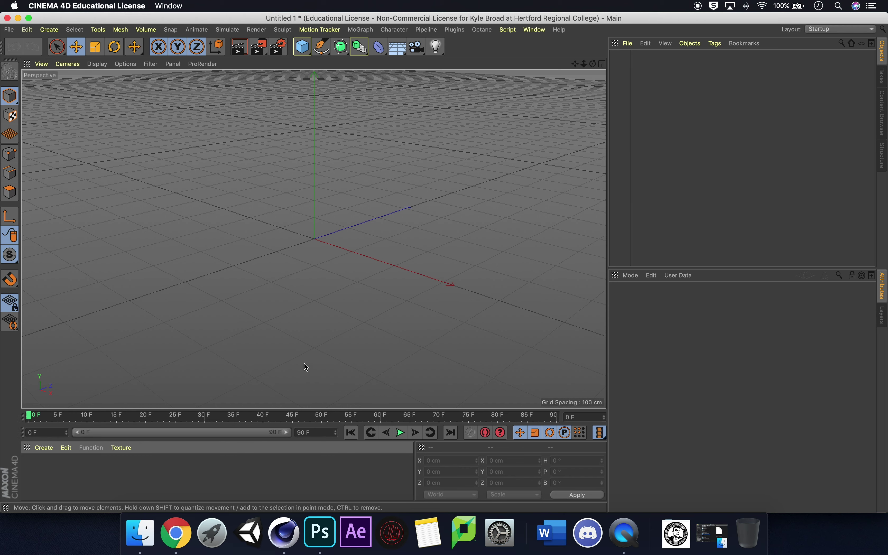
- Switch to Chrome and review Maxon's educational licensing page for students and teachers, including the three steps for obtaining Cinema 4D
left_click(176, 532)
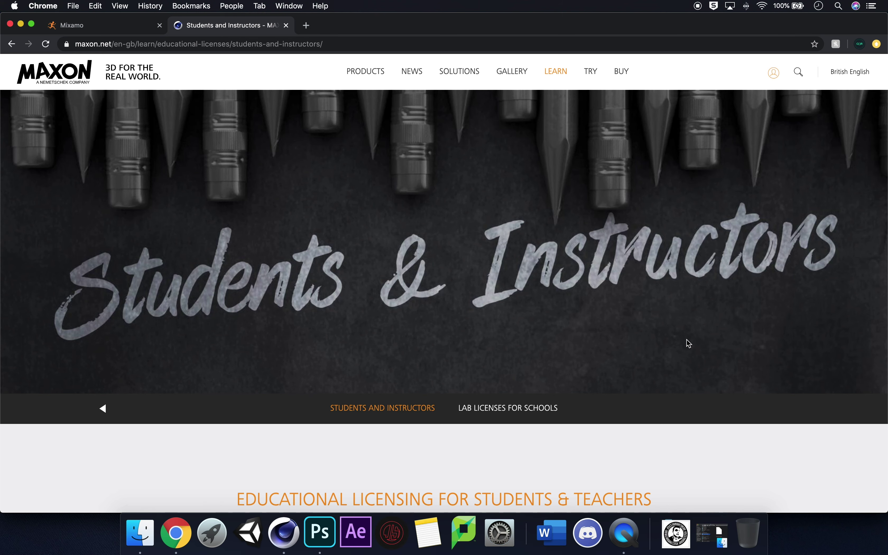
scroll(687, 340, "down", 4)
scroll(688, 339, "up", 4)
scroll(687, 339, "down", 10)
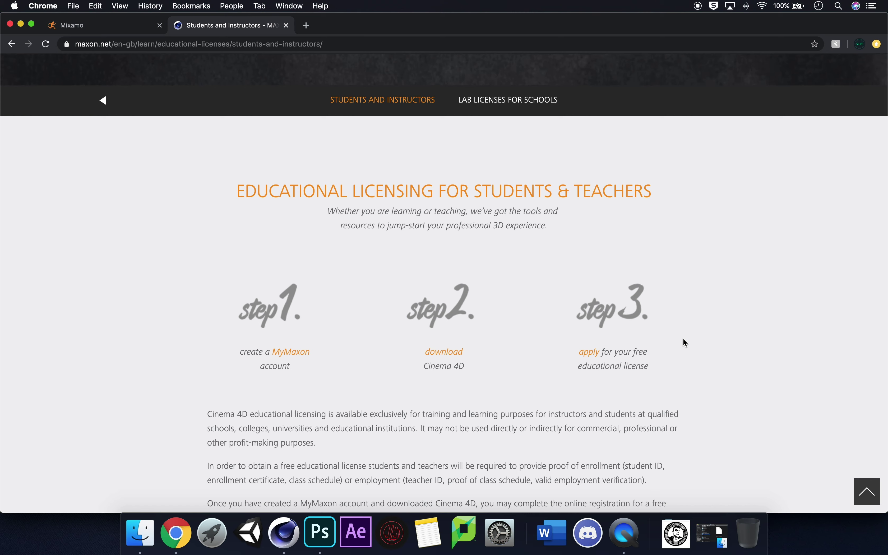
scroll(684, 339, "down", 10)
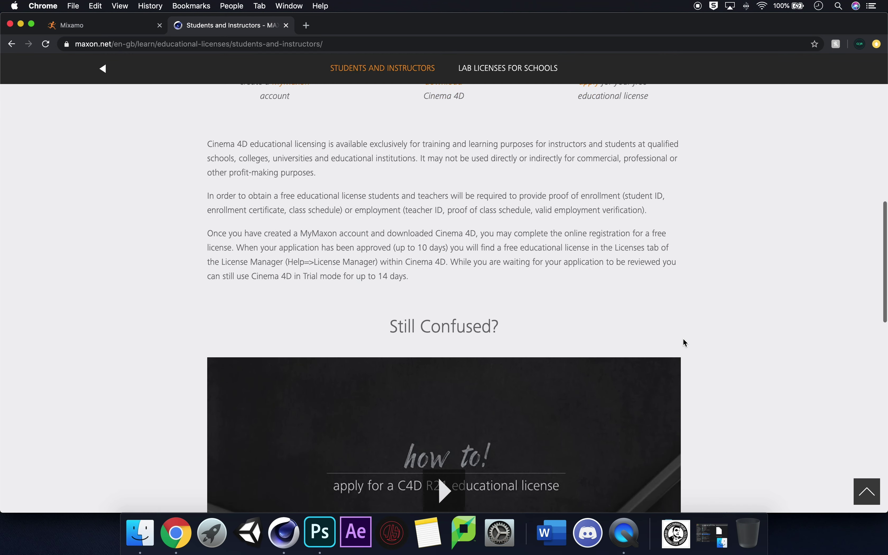
scroll(685, 342, "down", 4)
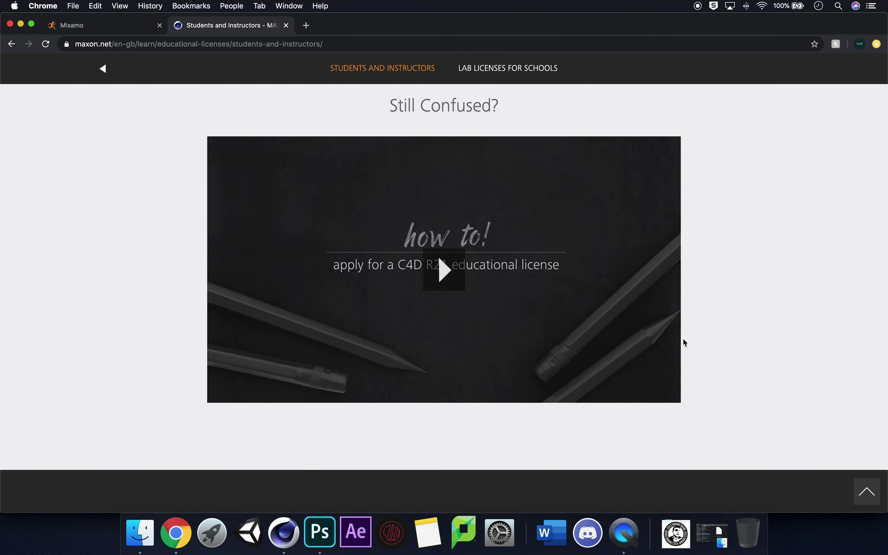
scroll(685, 340, "up", 20)
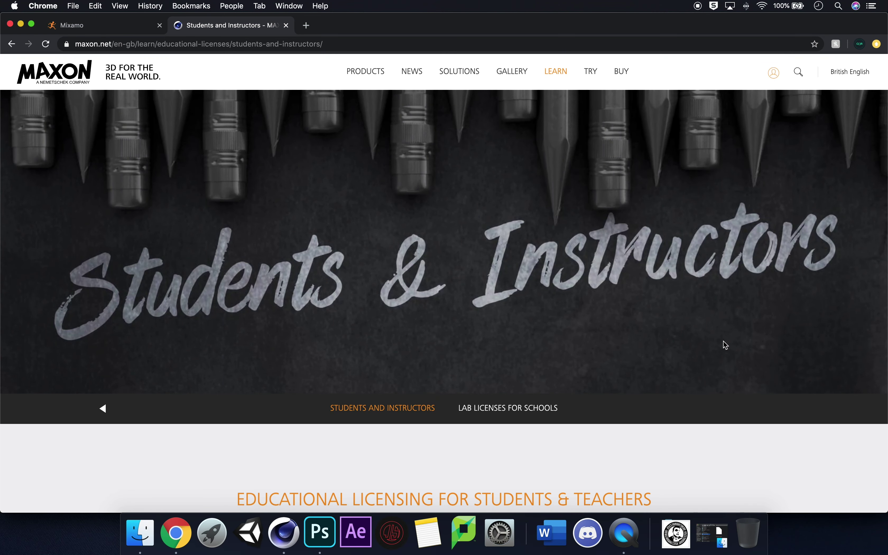
scroll(723, 341, "down", 3)
scroll(727, 340, "down", 4)
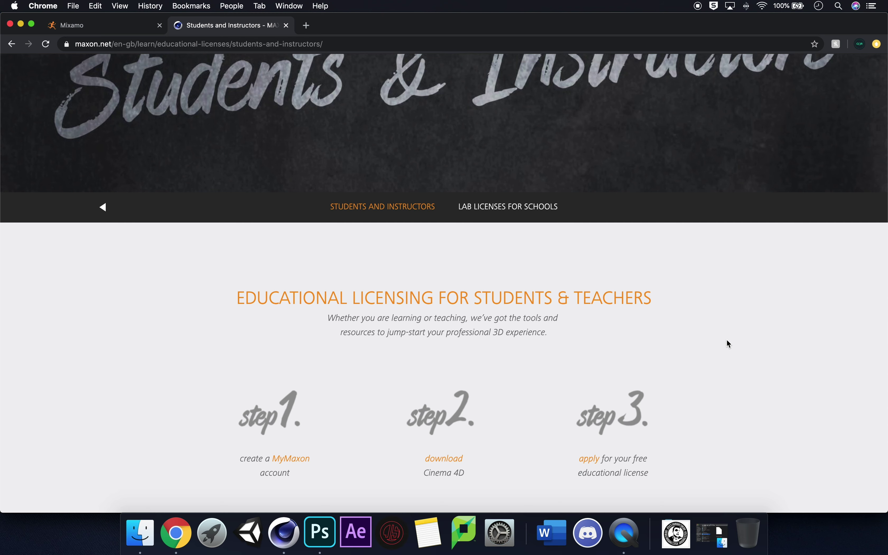
scroll(727, 339, "up", 5)
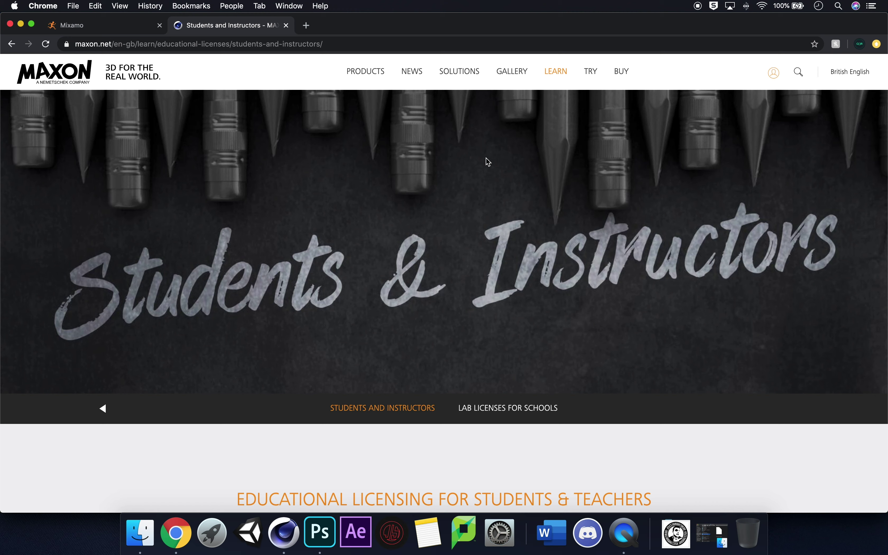
- Switch to the Mixamo site and log in with the saved account e-mail and password
left_click(101, 23)
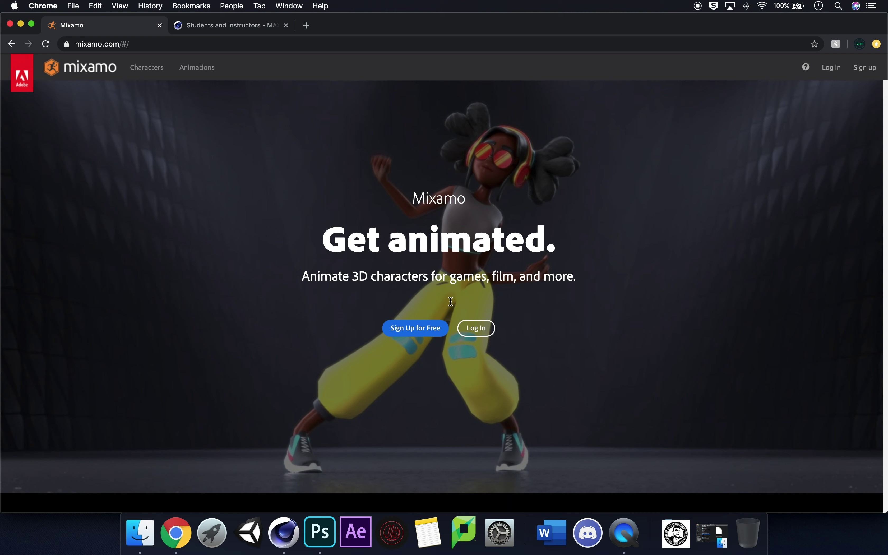
left_click(487, 334)
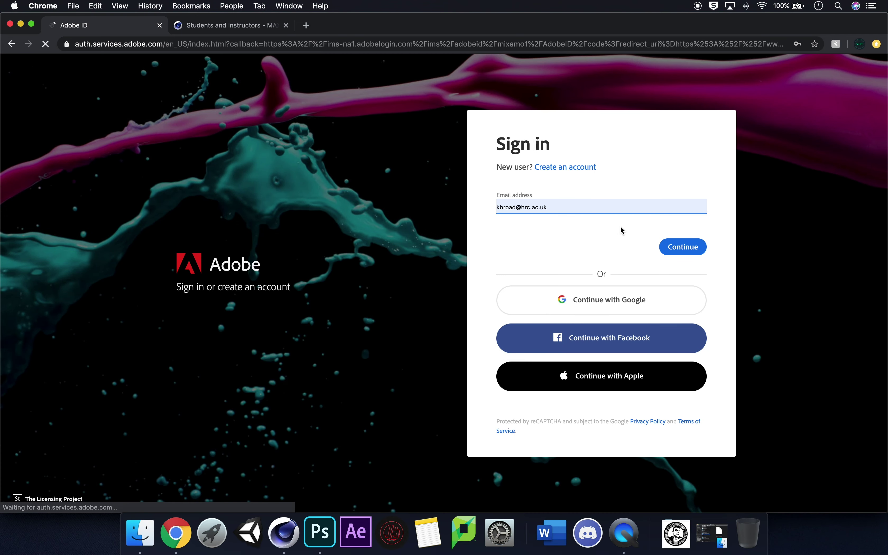
left_click(682, 248)
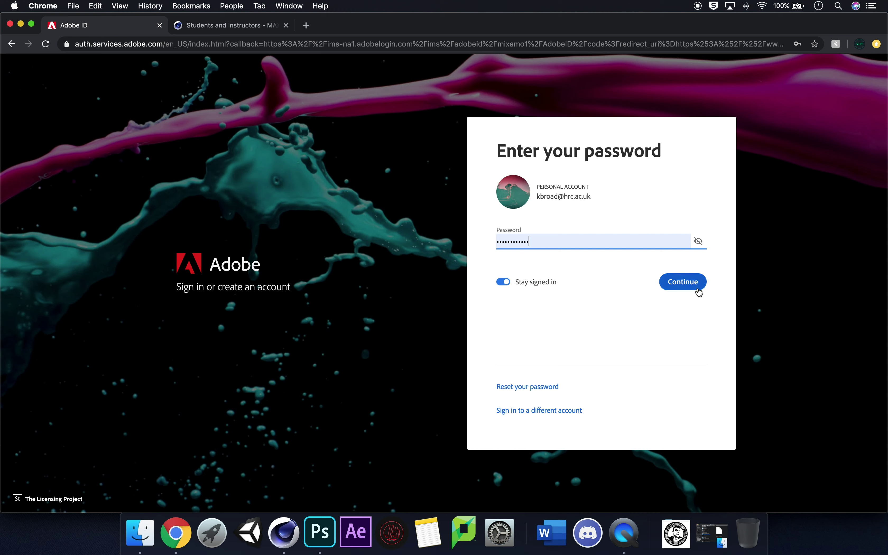
left_click(697, 289)
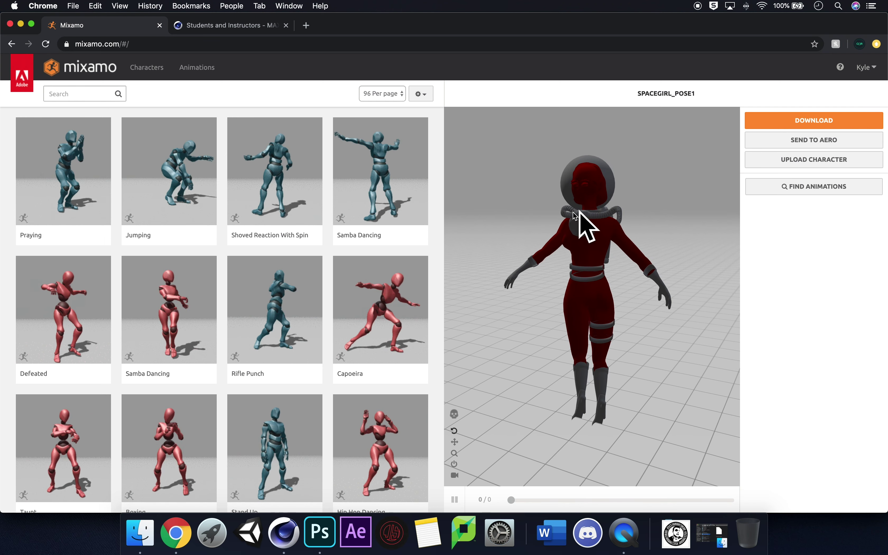
- Browse the first page of Mixamo's character library
left_click(148, 68)
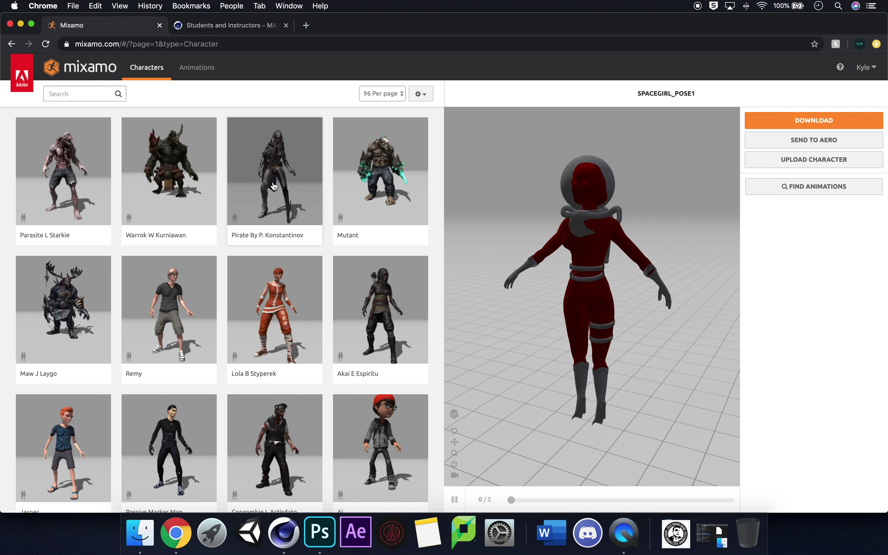
scroll(351, 227, "down", 10)
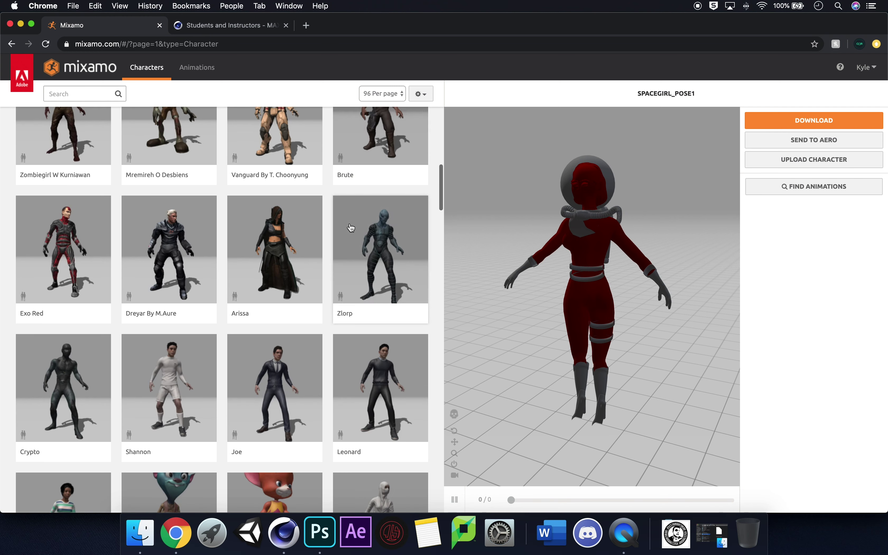
scroll(351, 228, "down", 3)
scroll(349, 229, "down", 3)
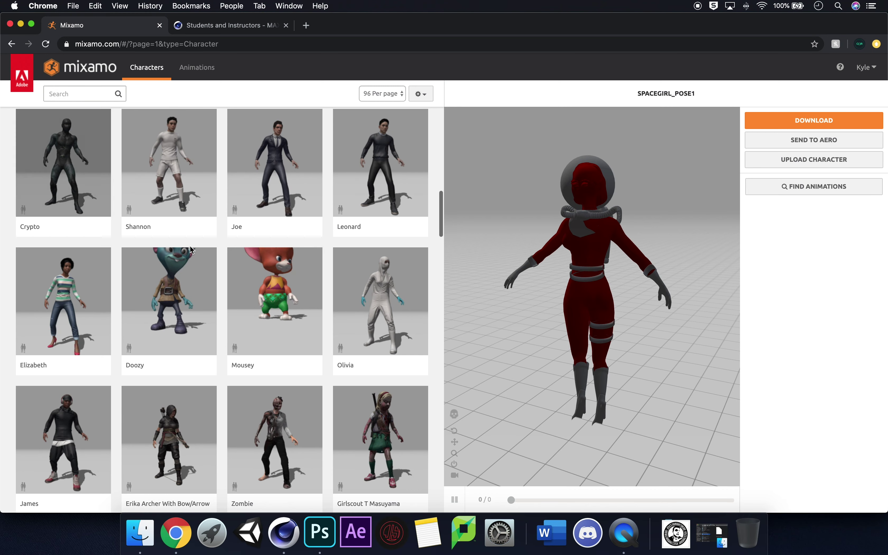
scroll(364, 208, "down", 3)
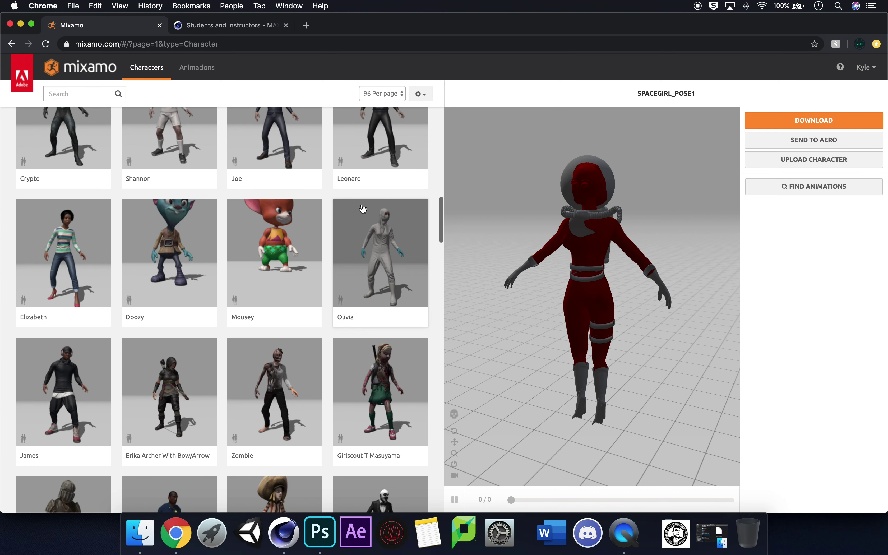
scroll(363, 208, "down", 10)
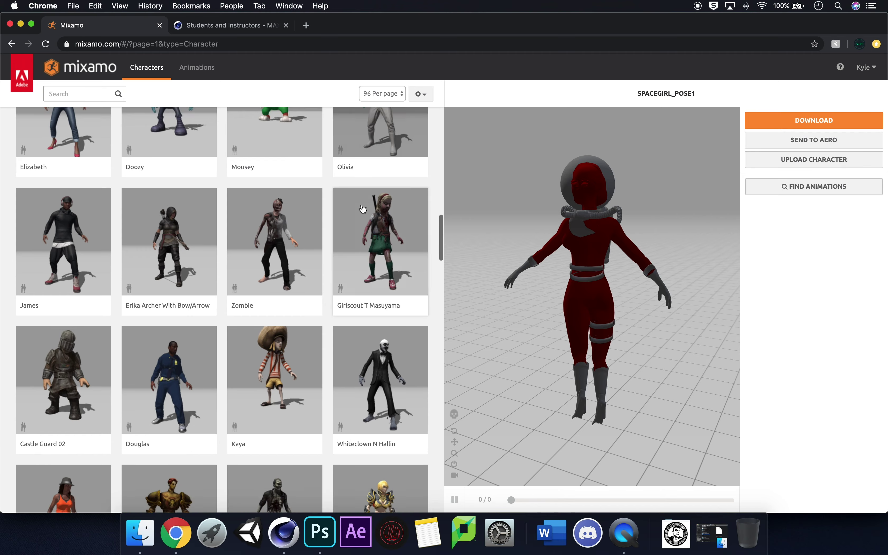
scroll(363, 209, "down", 12)
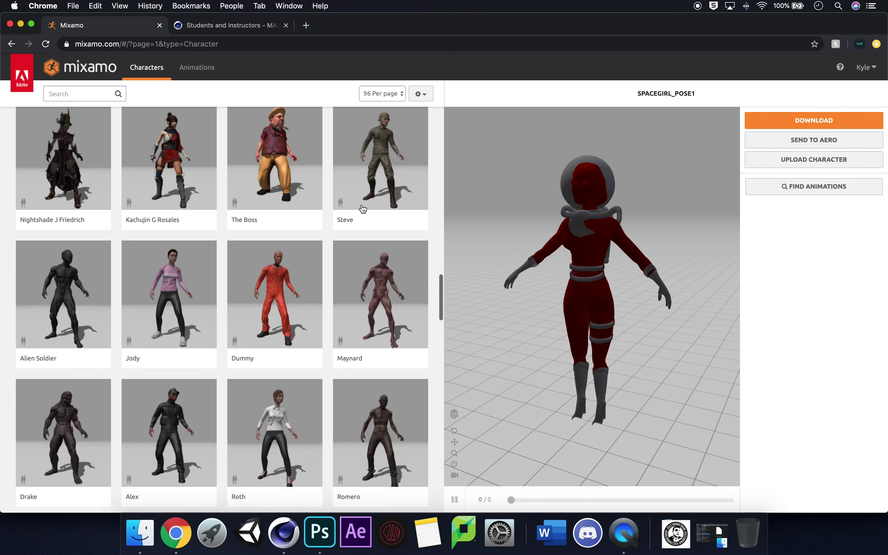
scroll(363, 208, "down", 17)
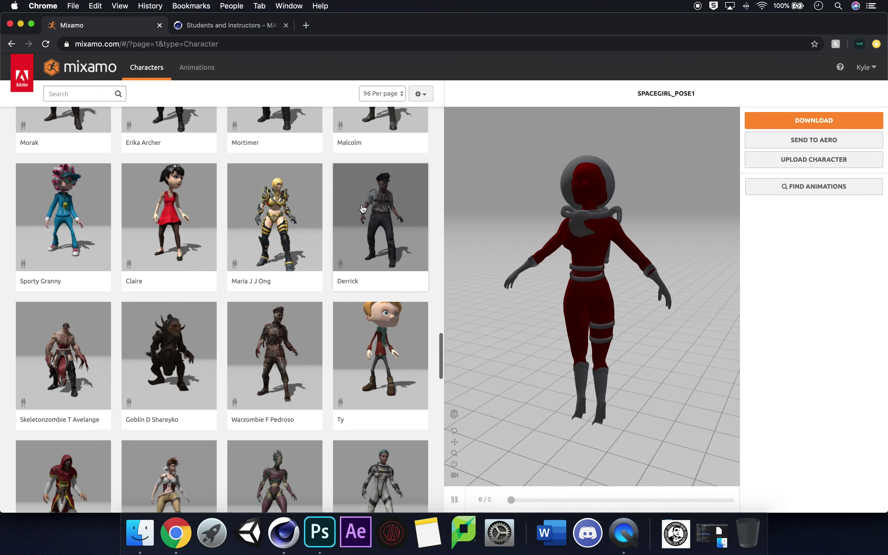
scroll(363, 209, "down", 15)
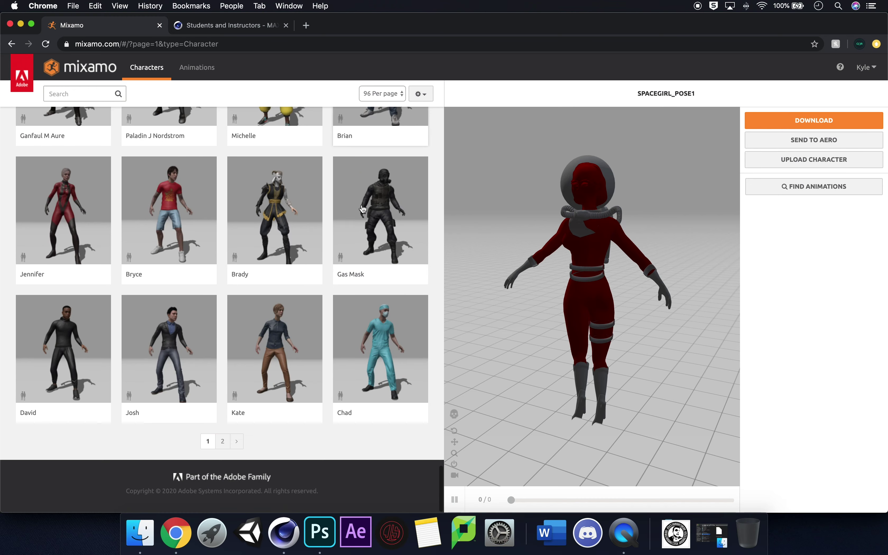
- Find the X Bot on the second page of characters and use it as the current character
left_click(223, 441)
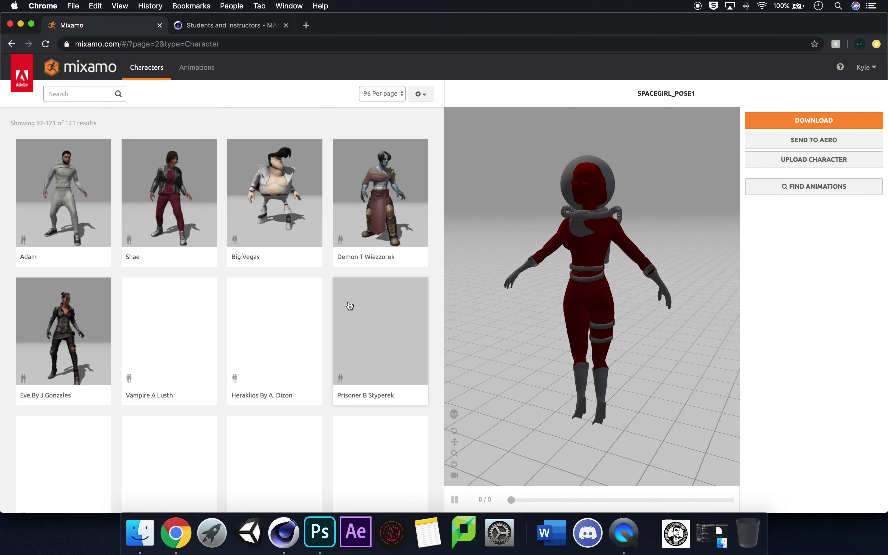
scroll(348, 307, "down", 5)
scroll(349, 306, "down", 3)
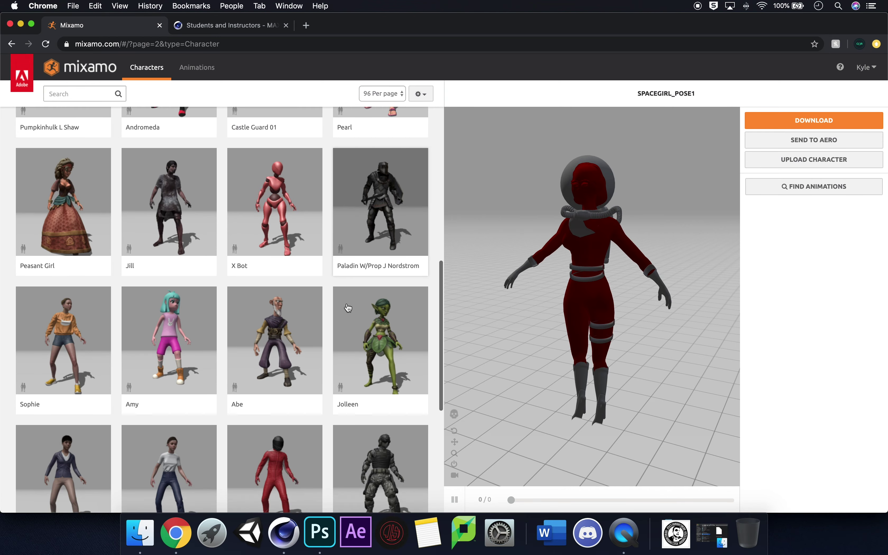
scroll(348, 308, "down", 5)
scroll(347, 308, "up", 7)
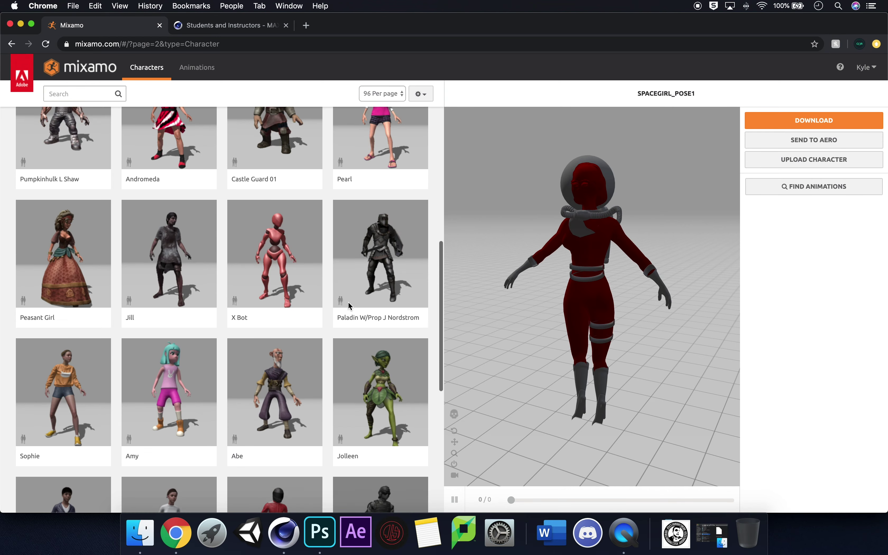
left_click(275, 257)
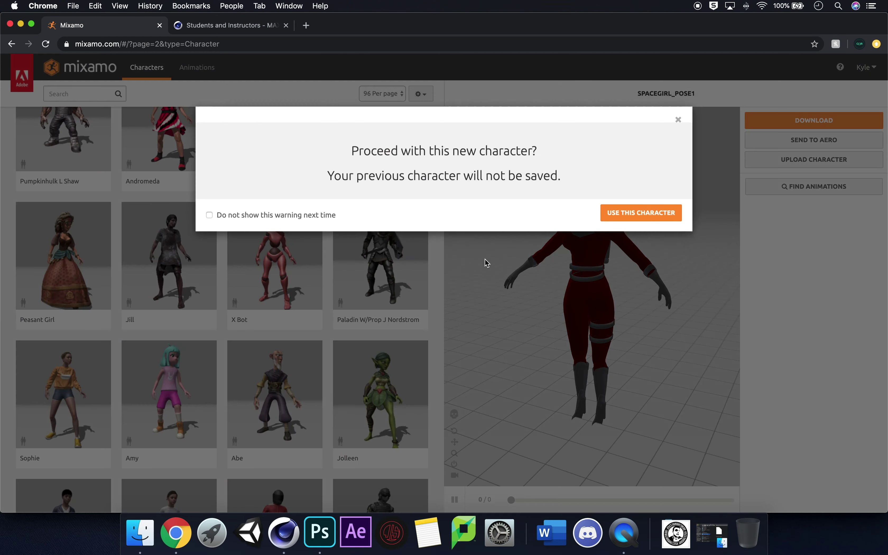
left_click(645, 217)
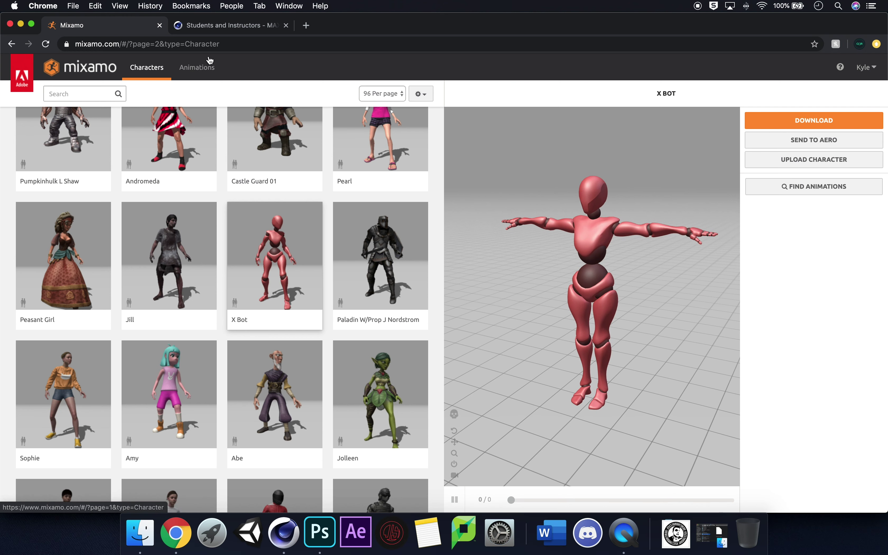
- Preview the Samba Dancing (red figure) and Capoeira animations on the X Bot
left_click(198, 68)
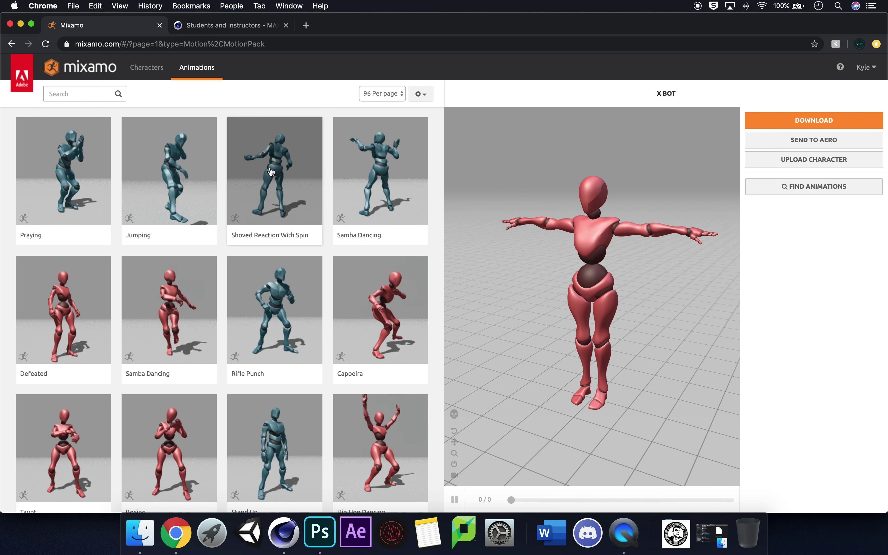
scroll(307, 228, "down", 3)
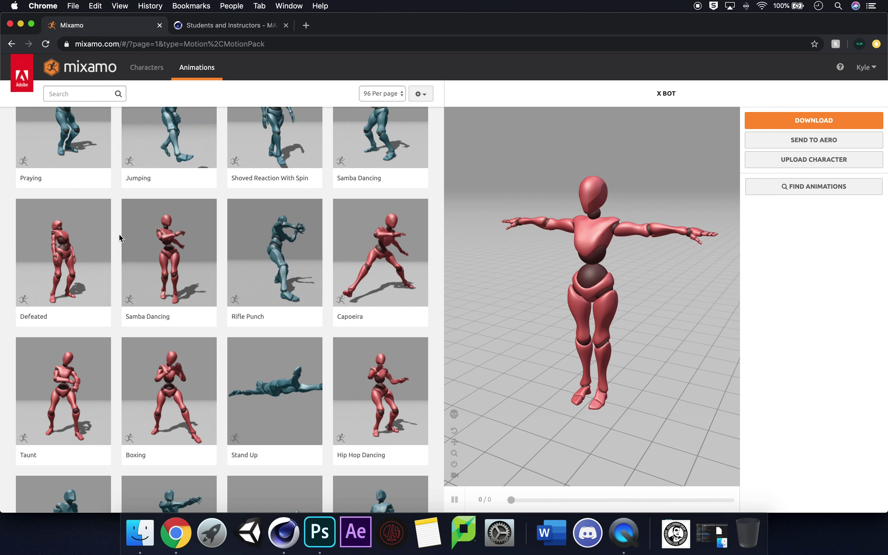
left_click(192, 253)
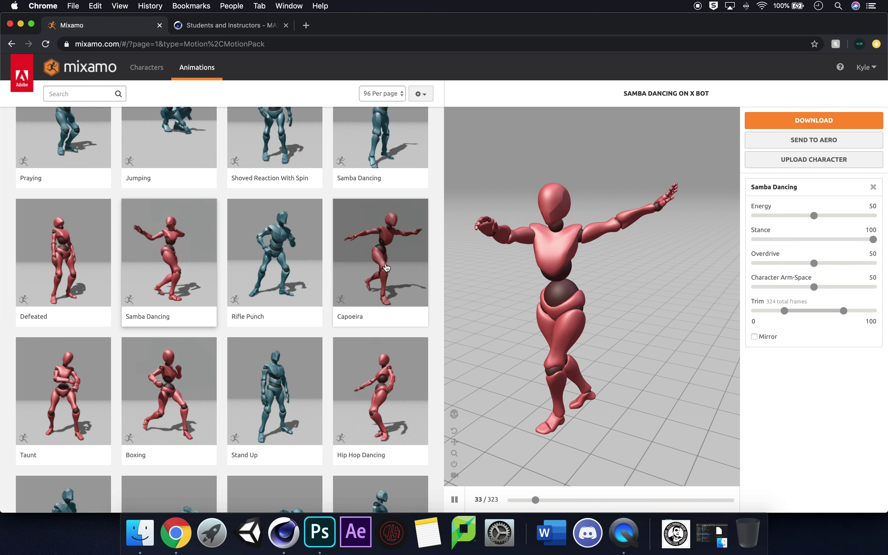
left_click(387, 267)
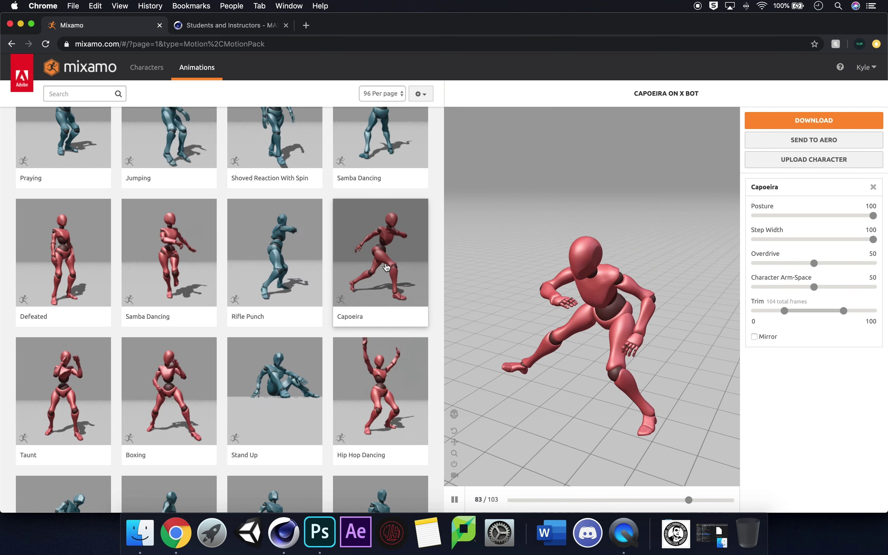
- Apply the Hip Hop Dancing animation to the X Bot with Stance at 56 and Energy at 90
left_click(367, 384)
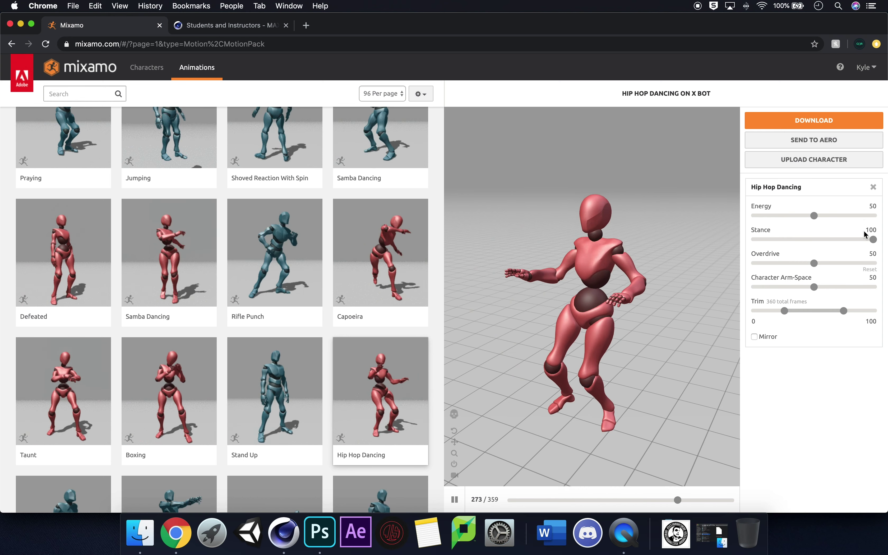
left_click(823, 243)
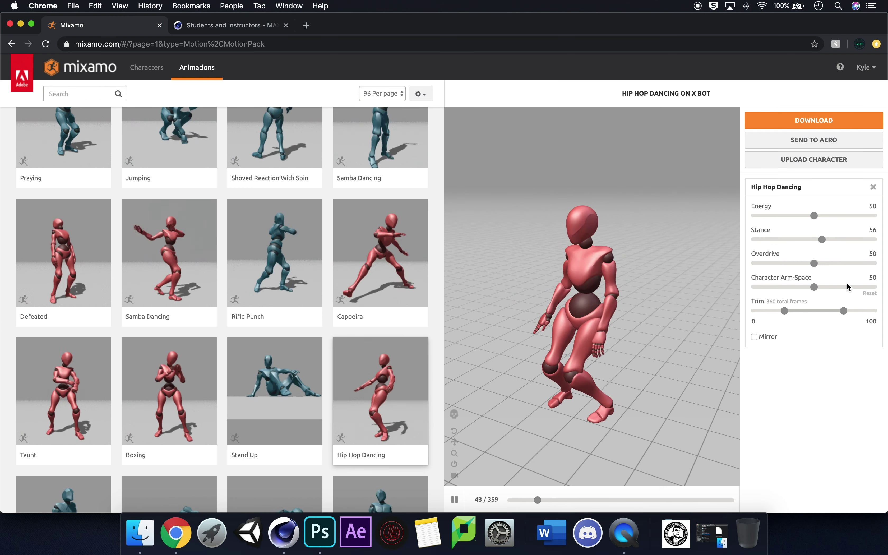
left_click_drag(811, 216, 862, 217)
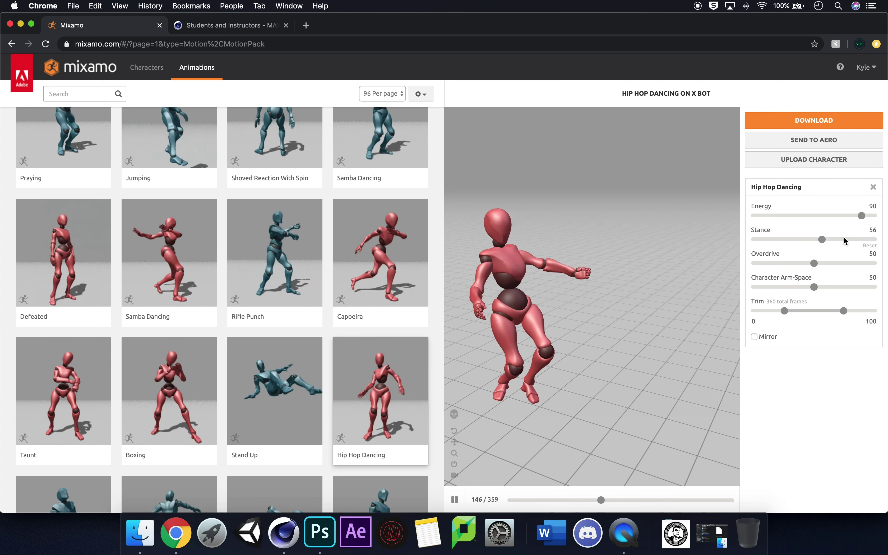
- Open the animation's download settings and choose the FBX for Unity(.fbx) format at 60 frames per second
left_click(845, 117)
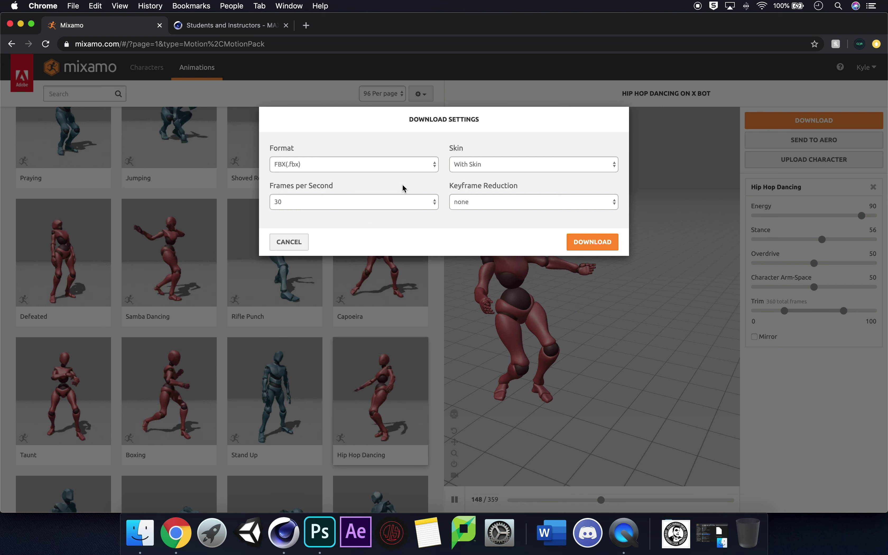
left_click(423, 167)
left_click(421, 174)
left_click(377, 202)
left_click(331, 193)
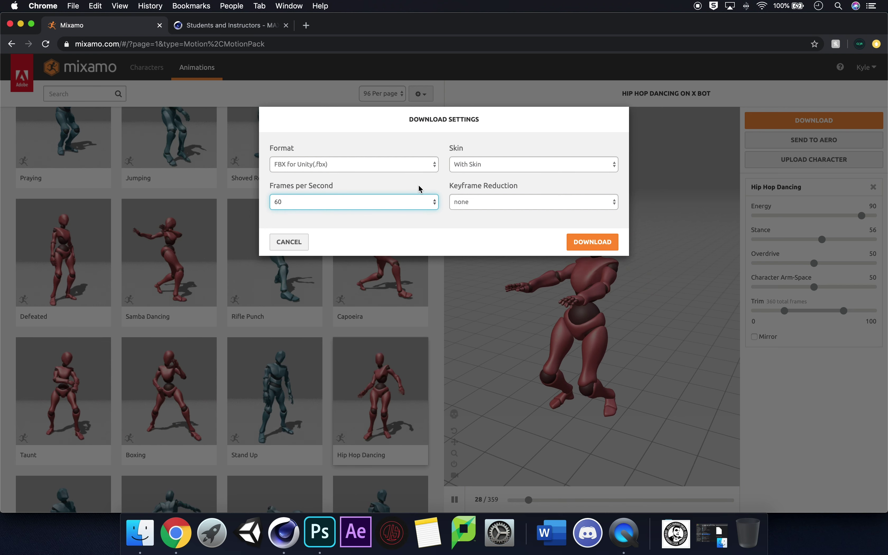
- Set the download format to FBX(.fbx) at 30 frames per second
left_click(388, 169)
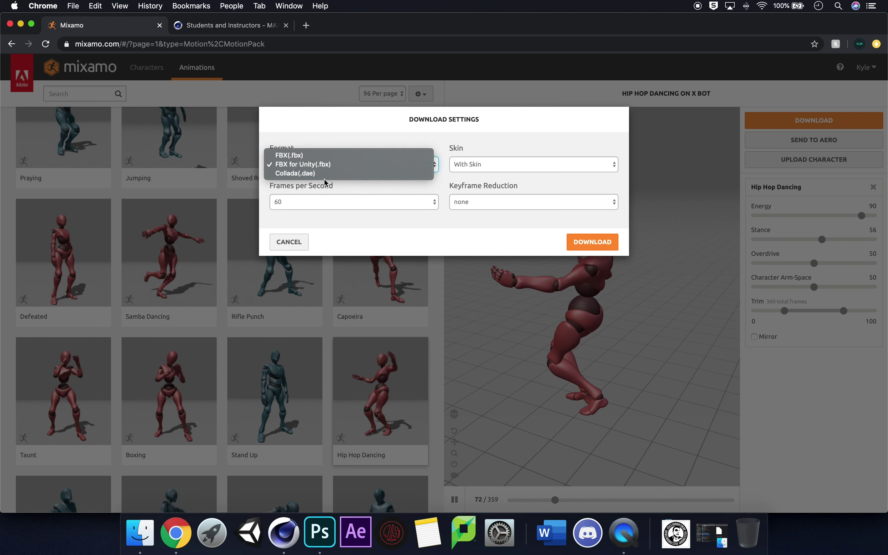
left_click(330, 153)
left_click(353, 204)
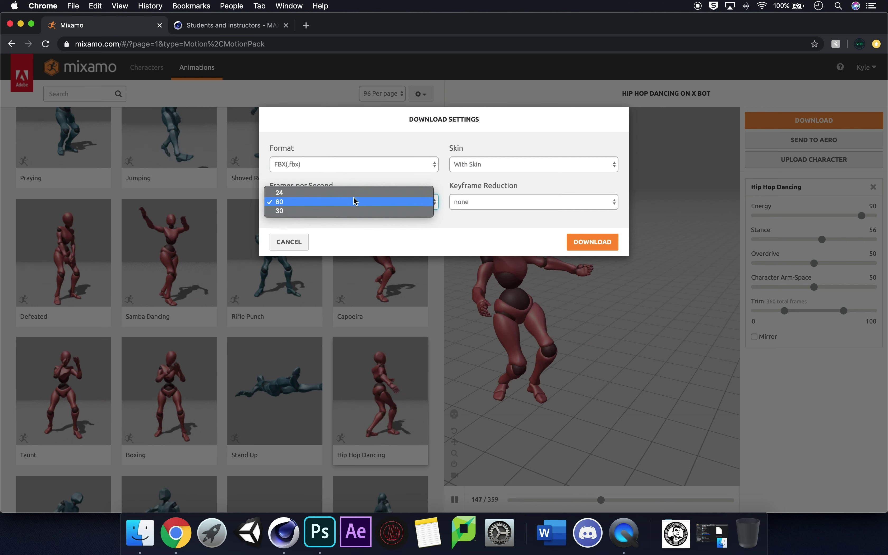
left_click(348, 212)
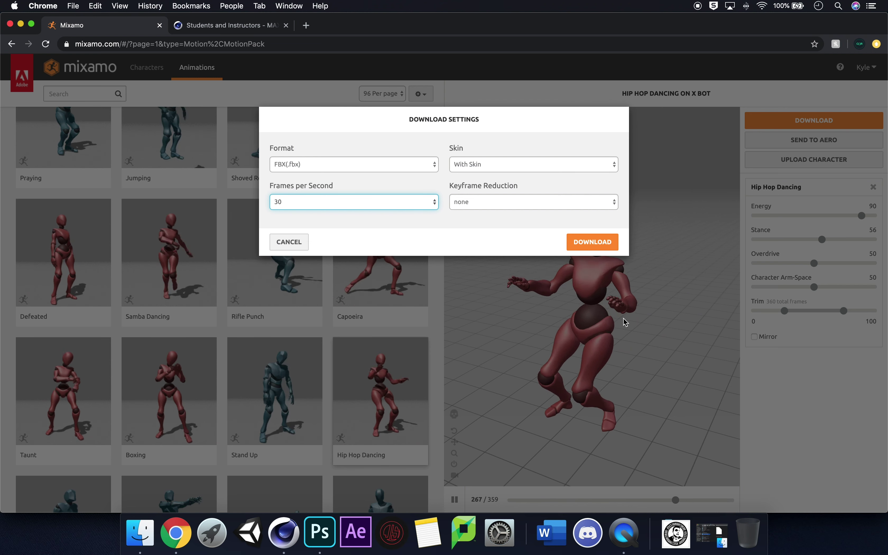
- Keep the With Skin option and no keyframe reduction, and dismiss the download settings without downloading
left_click(587, 165)
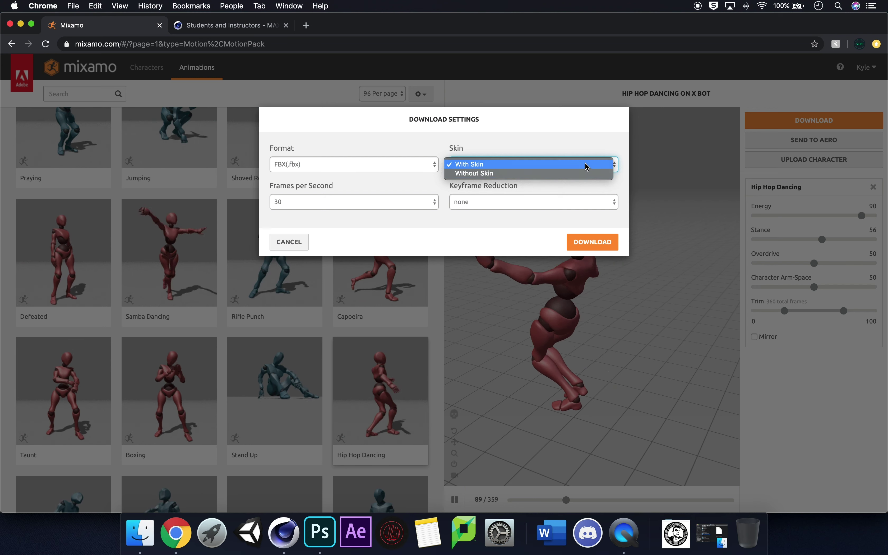
left_click(486, 158)
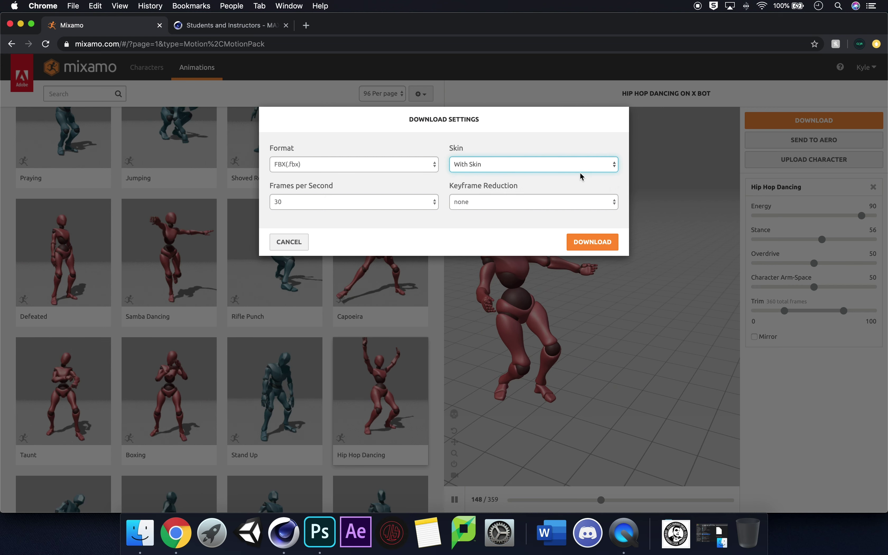
left_click(533, 208)
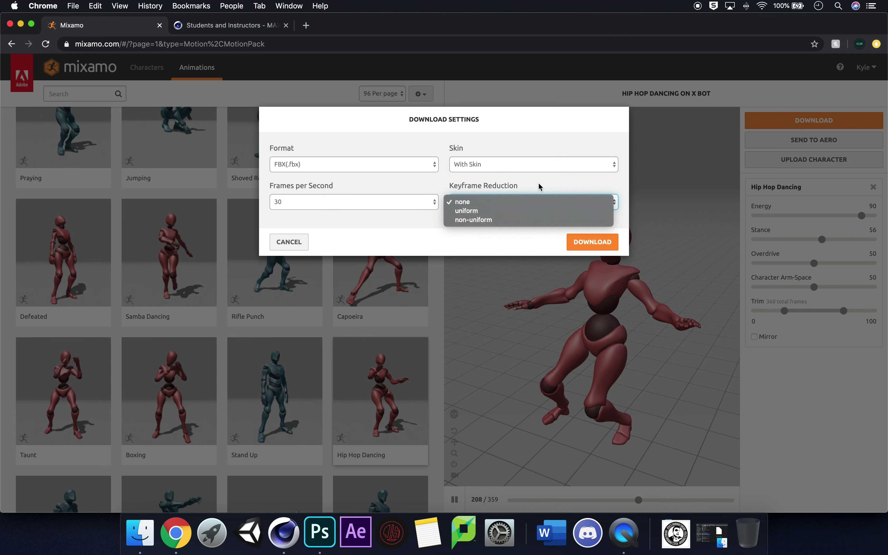
left_click(538, 202)
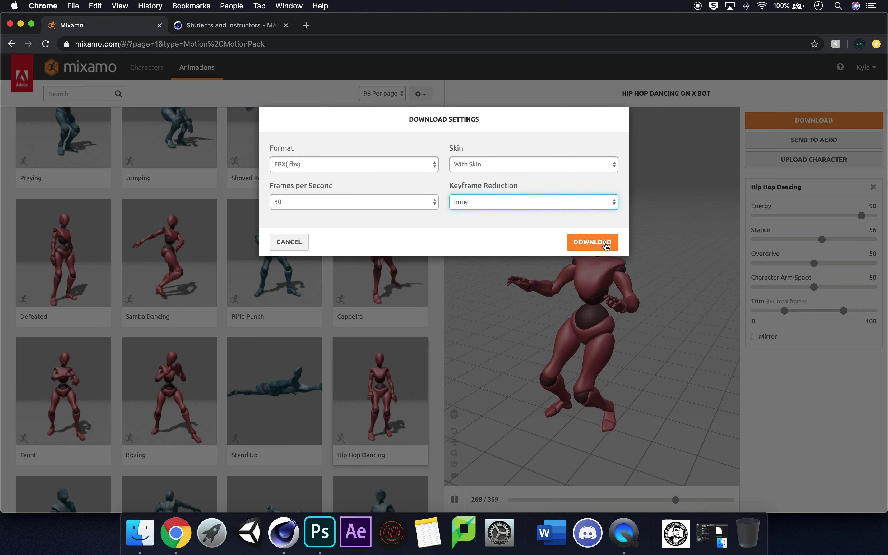
left_click(594, 243)
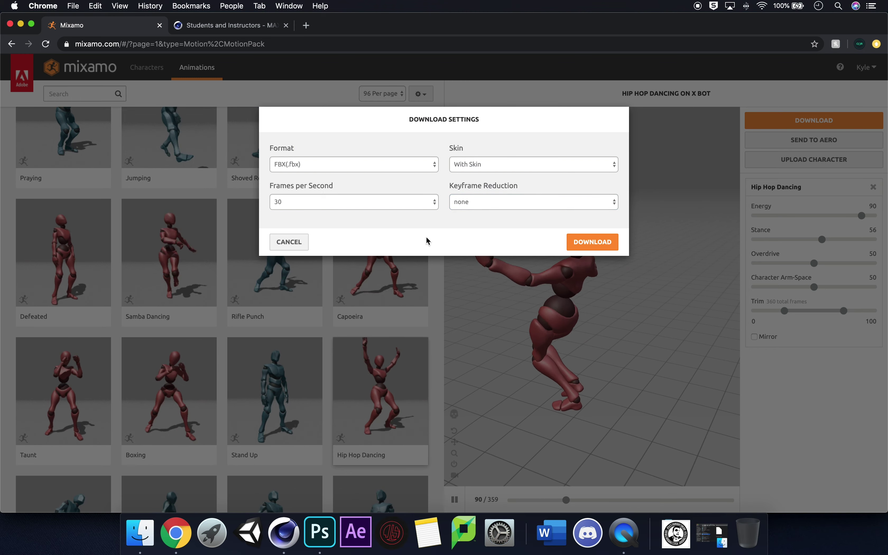
left_click(289, 242)
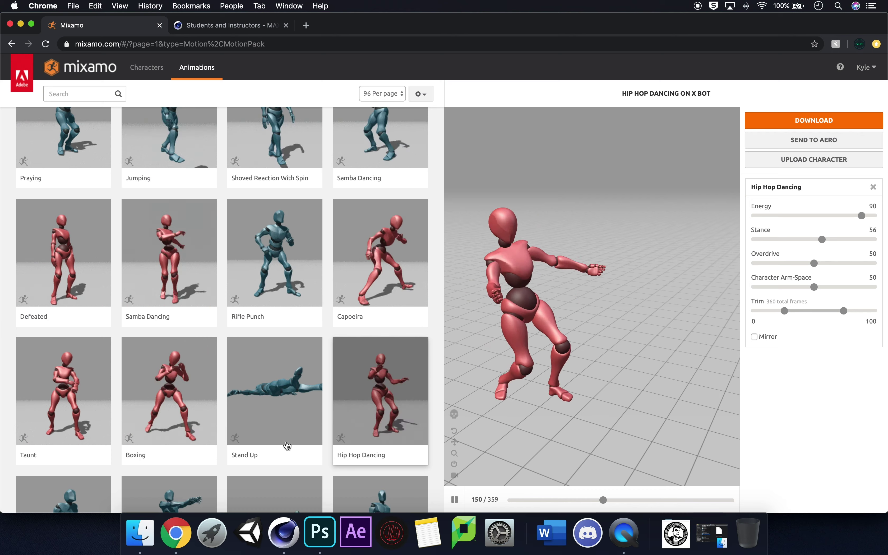
- Switch to Cinema 4D and locate Hip Hop Dancing.fbx in Finder's Downloads folder, keeping the viewport accessible beside the file window
left_click(286, 536)
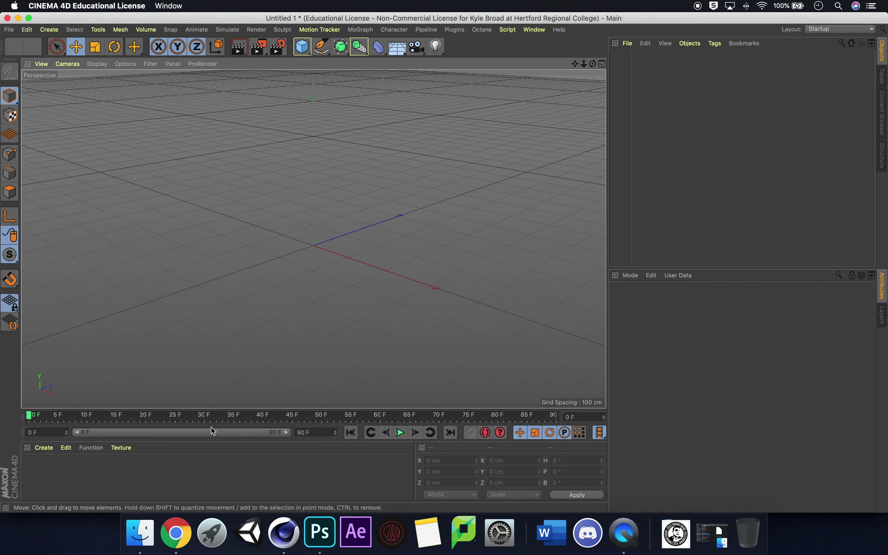
left_click(158, 532)
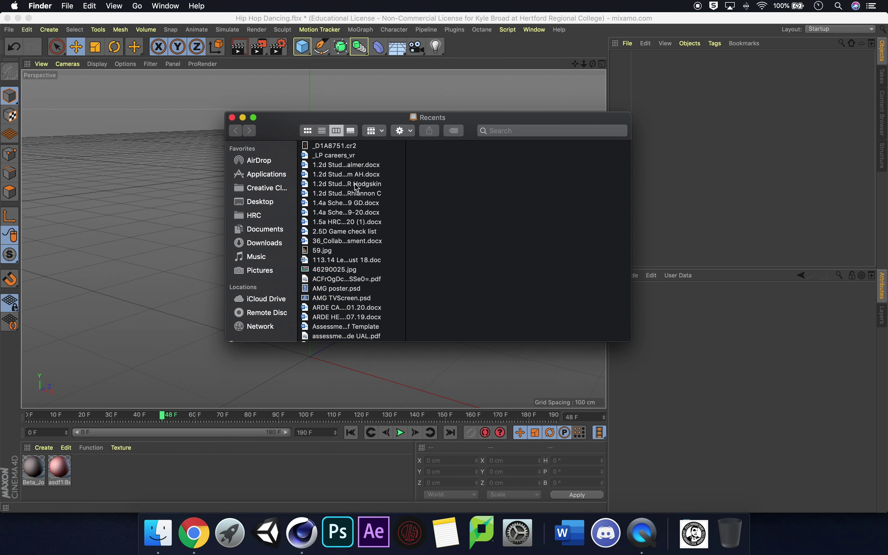
left_click(265, 243)
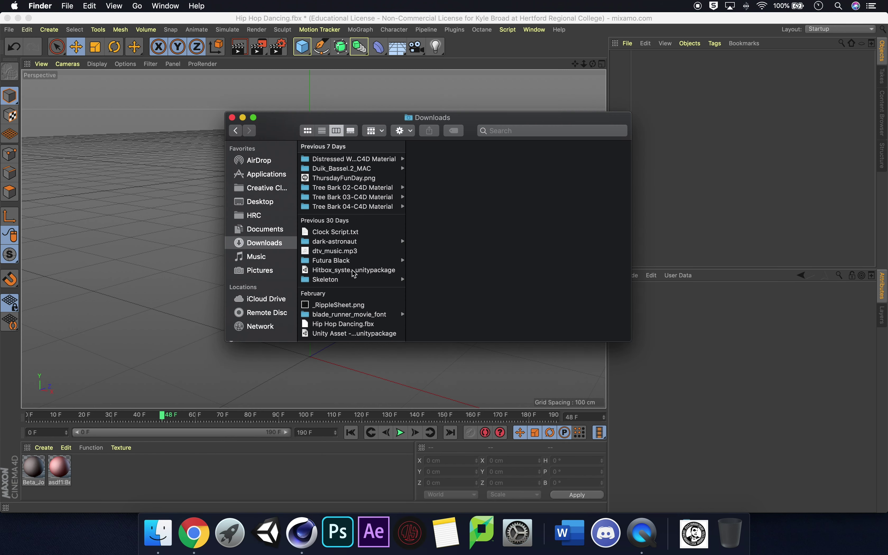
scroll(378, 264, "down", 10)
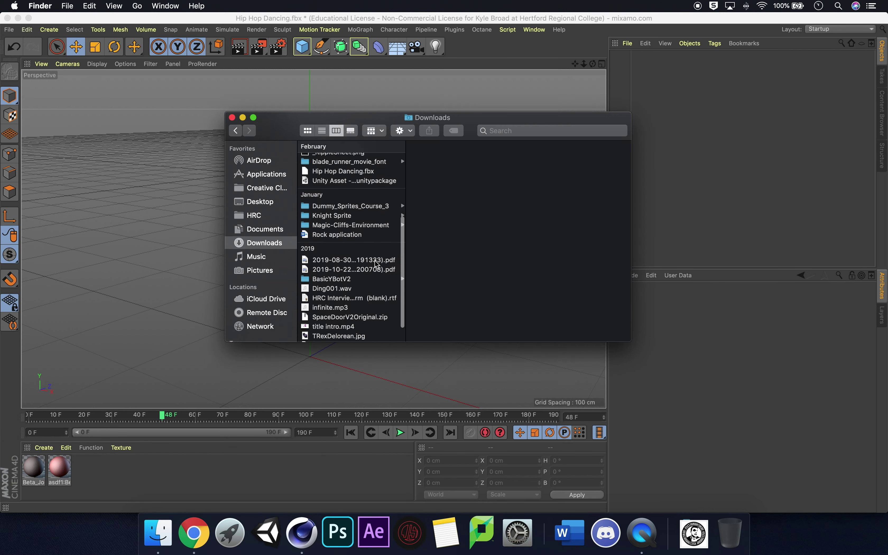
scroll(377, 264, "up", 5)
left_click(350, 225)
left_click_drag(282, 131, 504, 112)
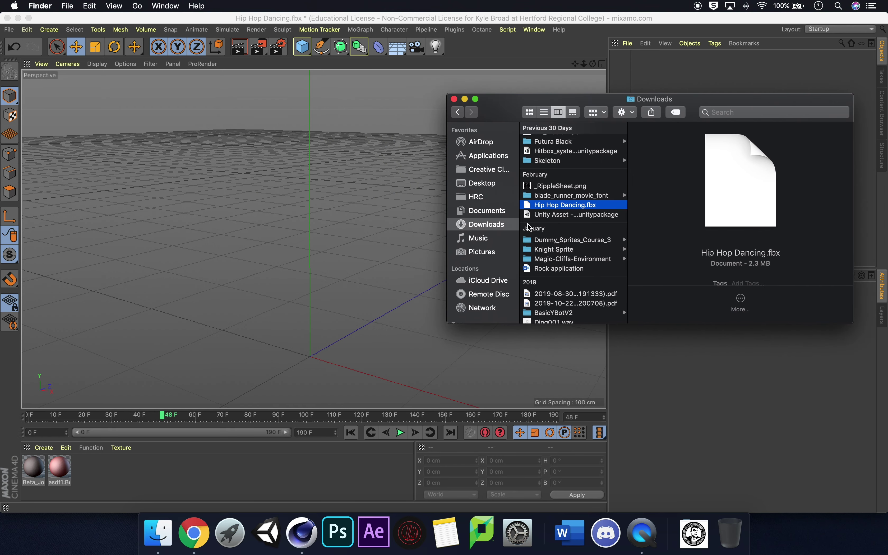
- Import Hip Hop Dancing.fbx into Cinema 4D under the same name and title, using the default FBX import settings
left_click_drag(565, 204, 320, 256)
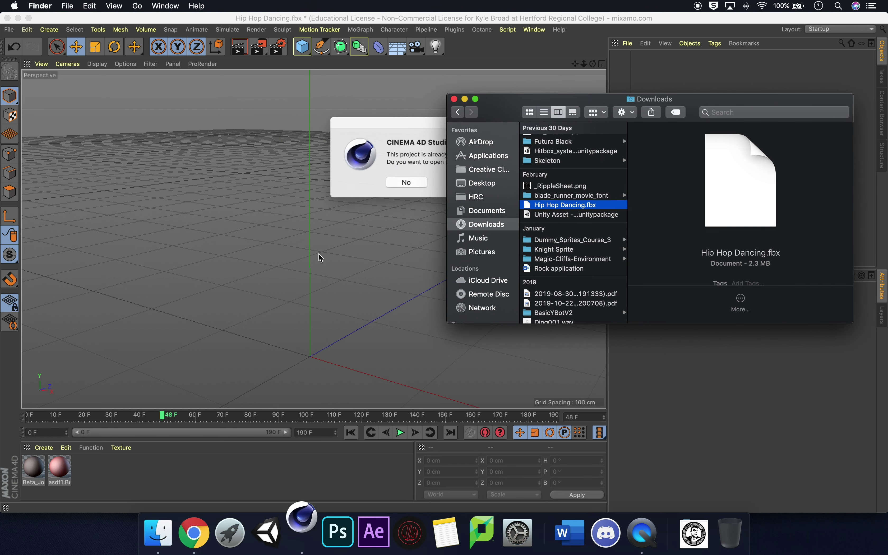
left_click(414, 299)
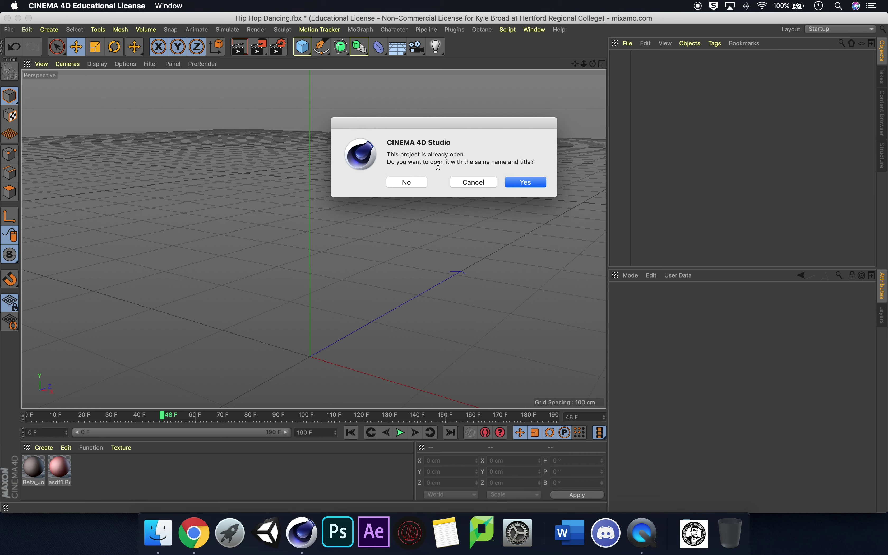
left_click(527, 184)
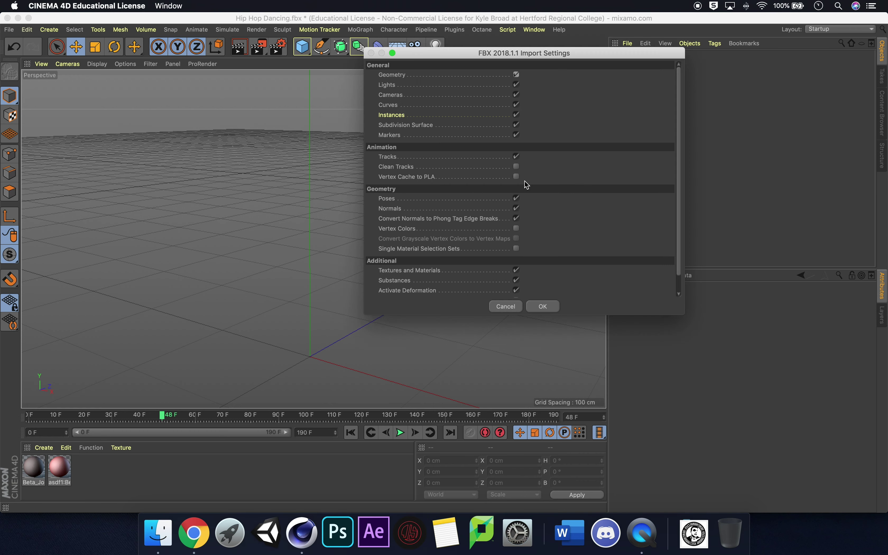
left_click(544, 306)
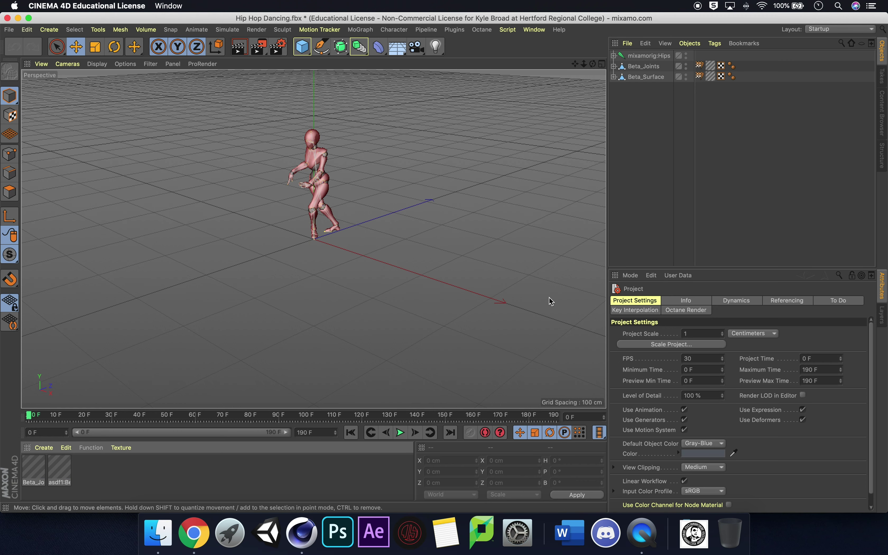
- Play the imported dance animation with the character framed closer in the viewport
left_click_drag(578, 68, 594, 96)
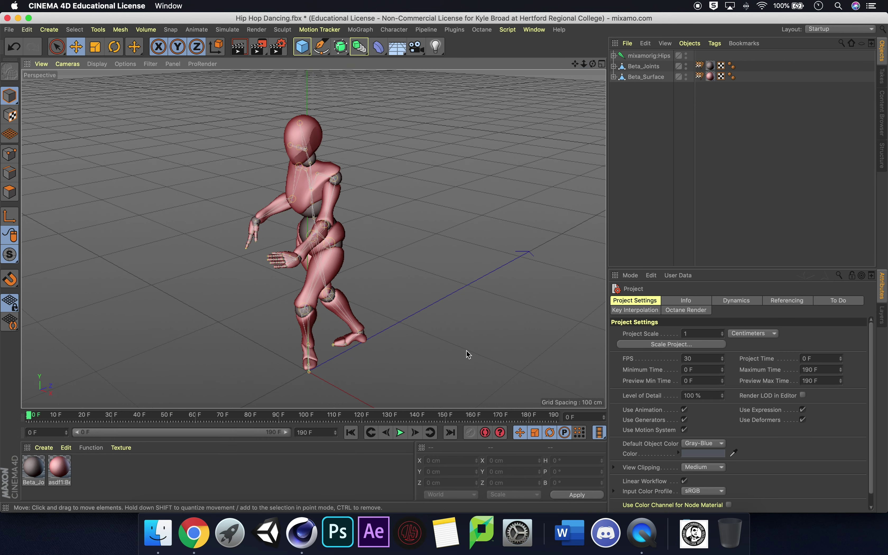
left_click(400, 433)
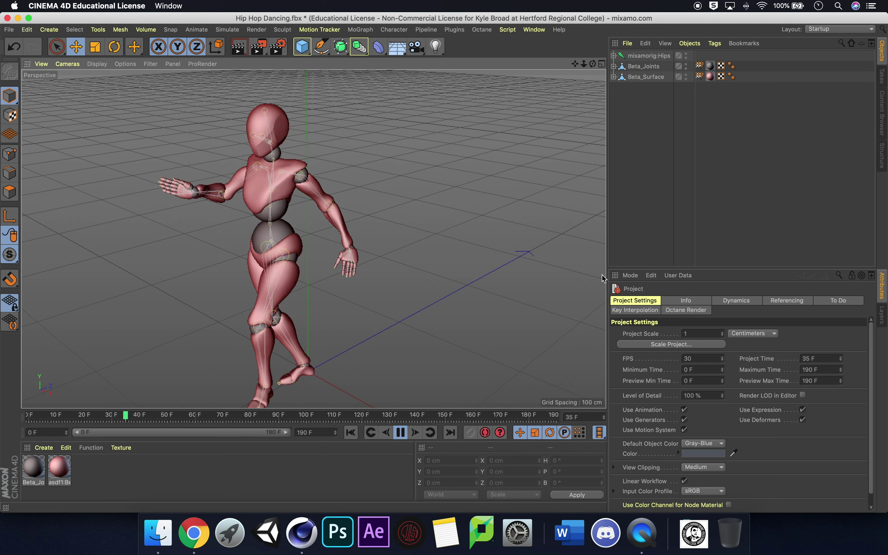
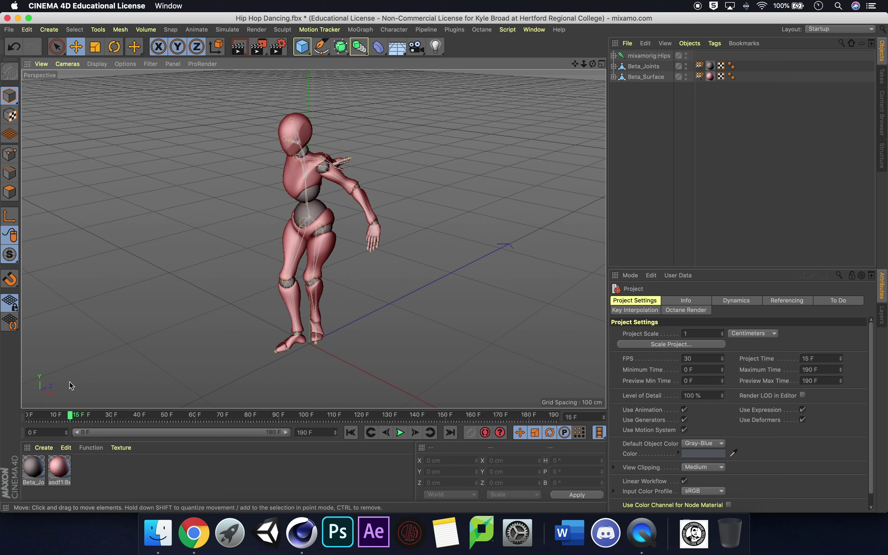
- Inspect the Fog and Alpha channels of the Beta_Joints_MAT material and close its editor
double_click(34, 469)
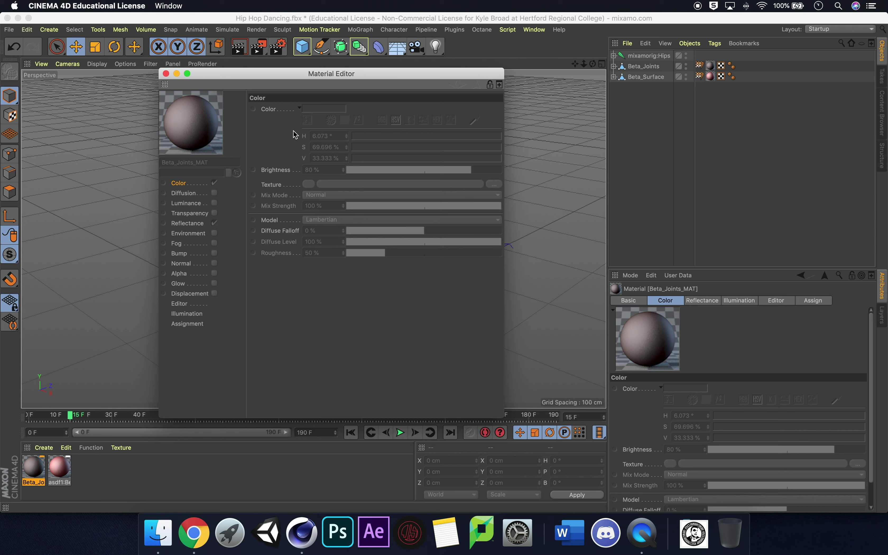
left_click(208, 244)
left_click(212, 275)
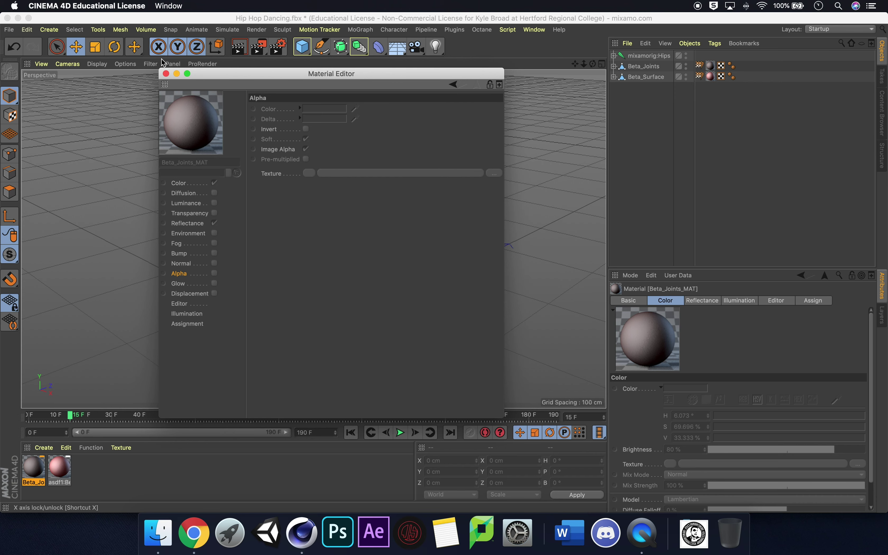
left_click(166, 72)
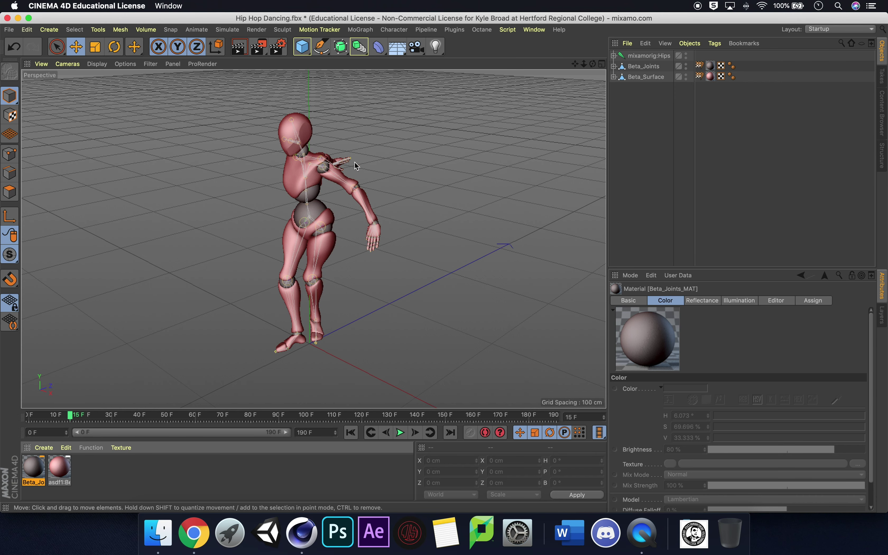
- Select both the Beta_Joints and Beta_Surface objects to examine their basic properties
left_click(645, 68)
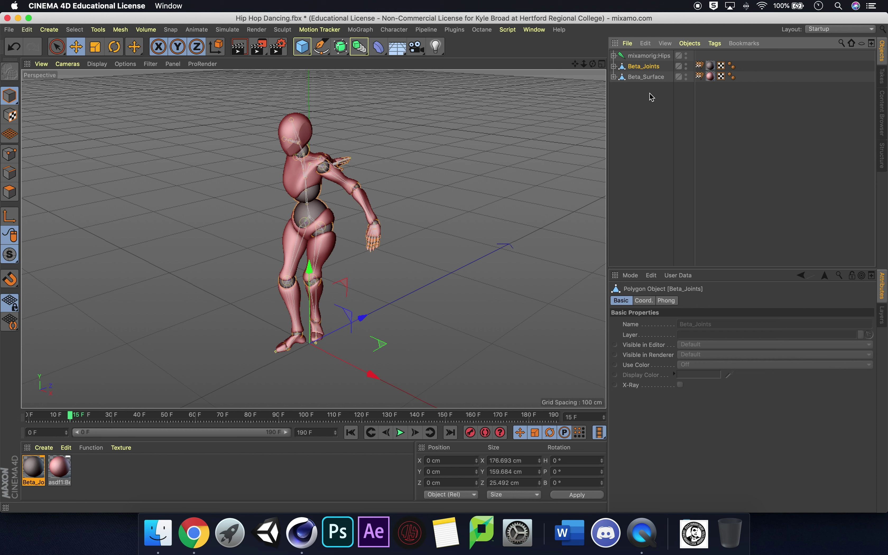
left_click(652, 96)
left_click(645, 67)
left_click(652, 78, "shift")
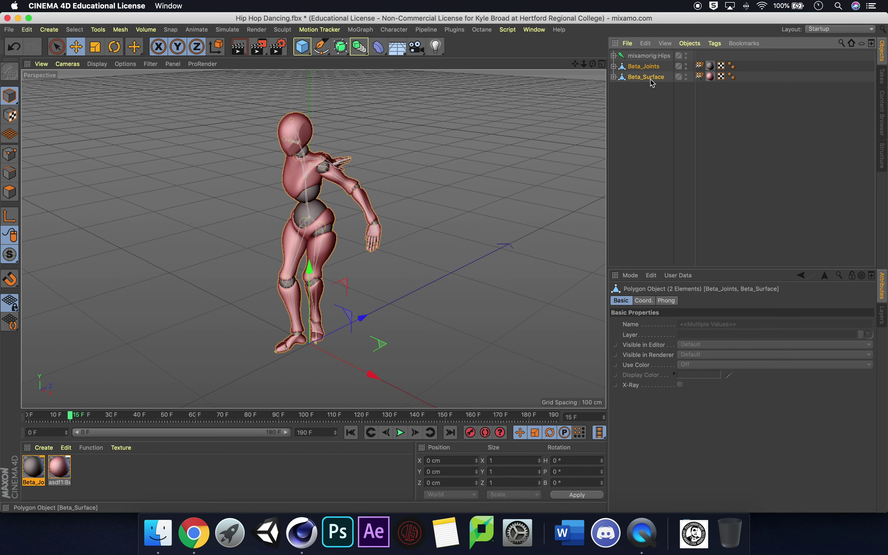
- Turn off Lock Overrides for the mixamo.com take and return to the scene's object list
left_click(534, 29)
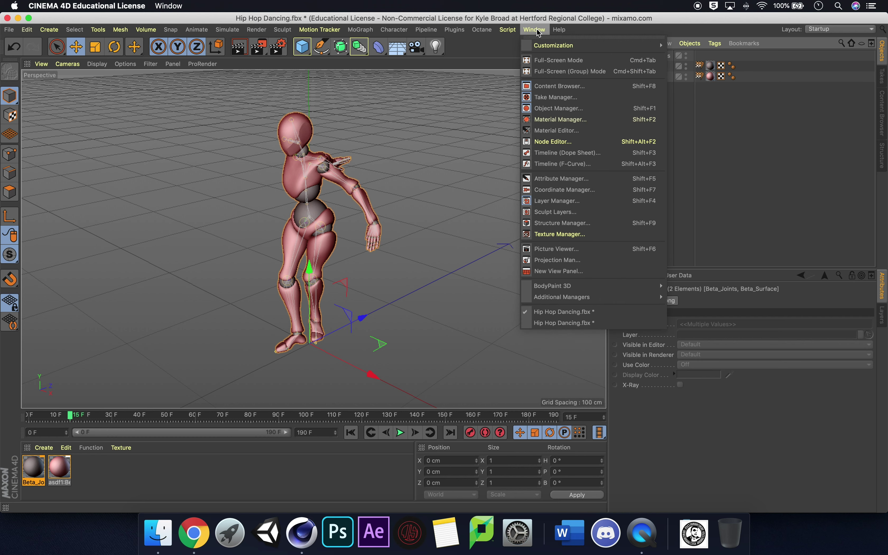
left_click(587, 97)
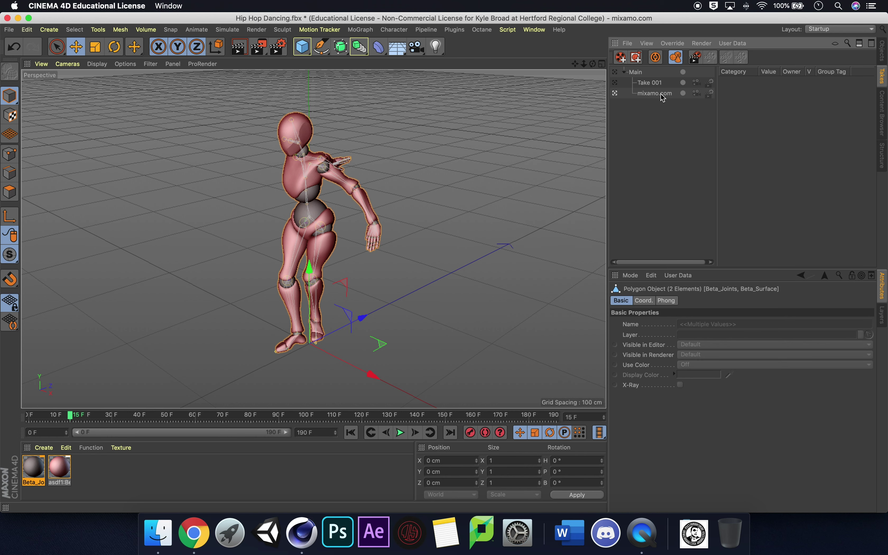
left_click(682, 43)
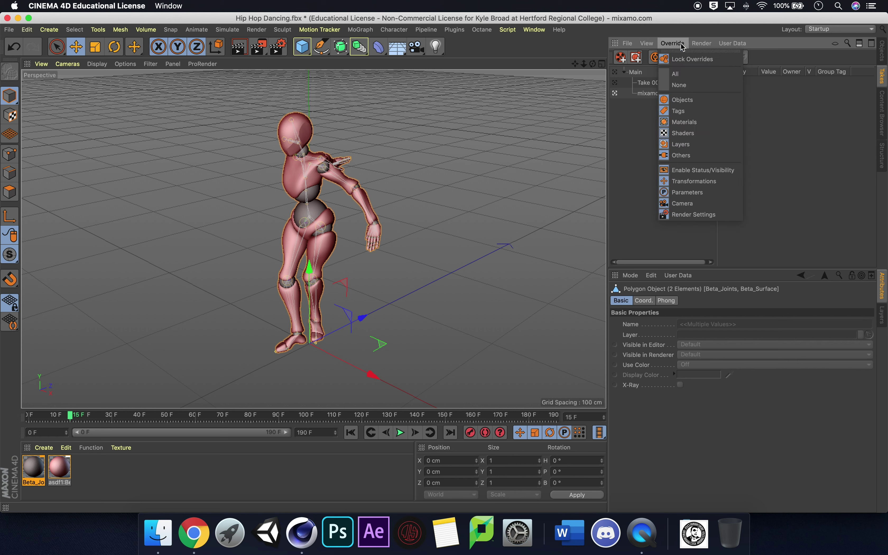
left_click(684, 59)
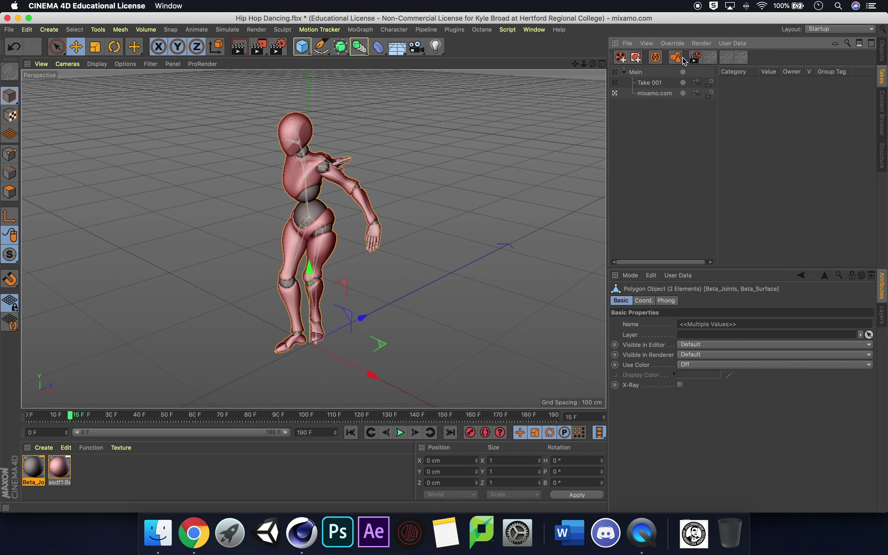
left_click(884, 59)
left_click(715, 102)
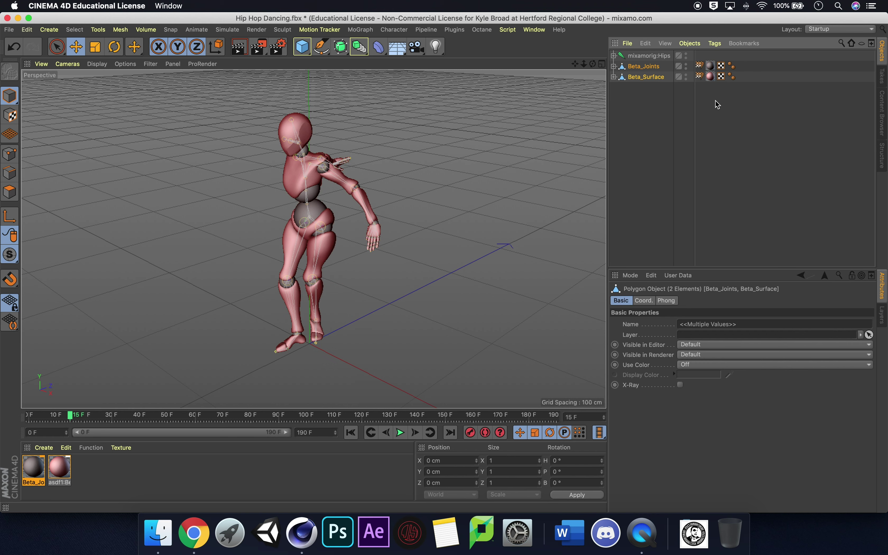
- Set the Beta_HighLimbsGeoSG2 material's color to a stronger red with 94% saturation and 90% value
left_click(711, 76)
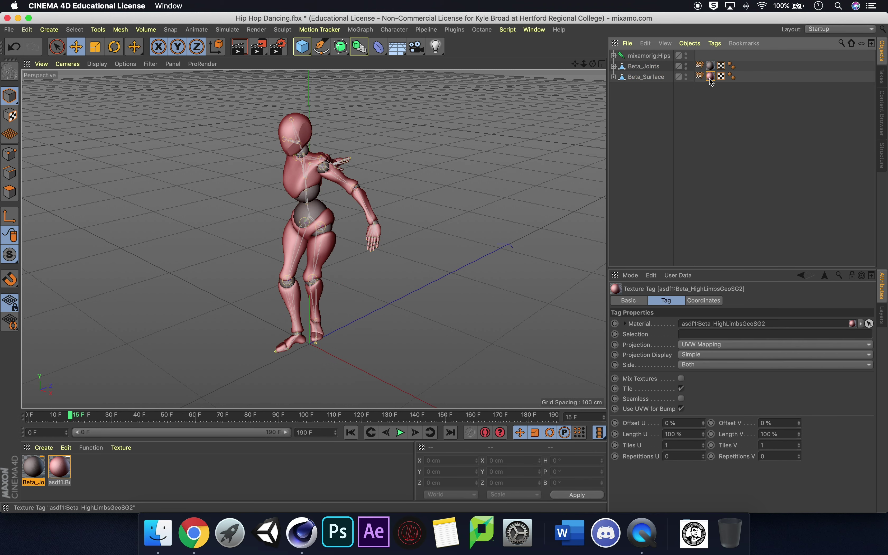
double_click(37, 467)
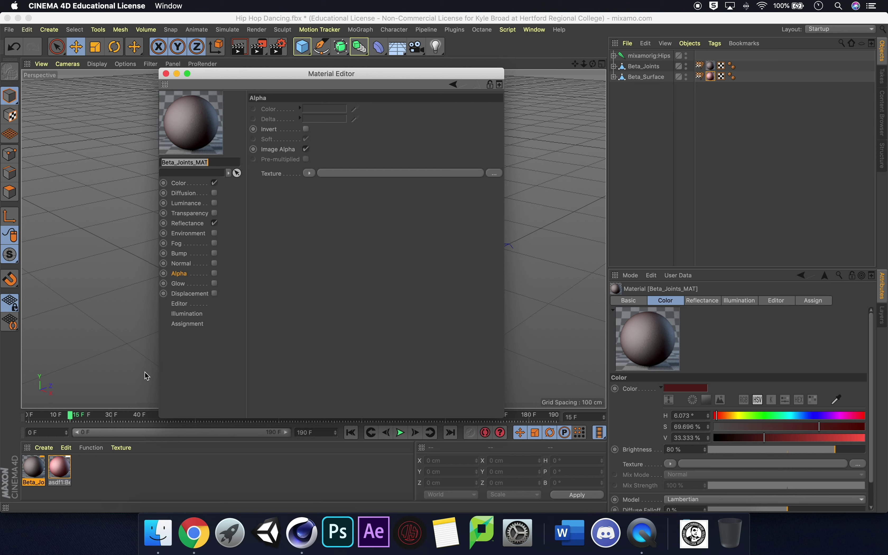
double_click(61, 469)
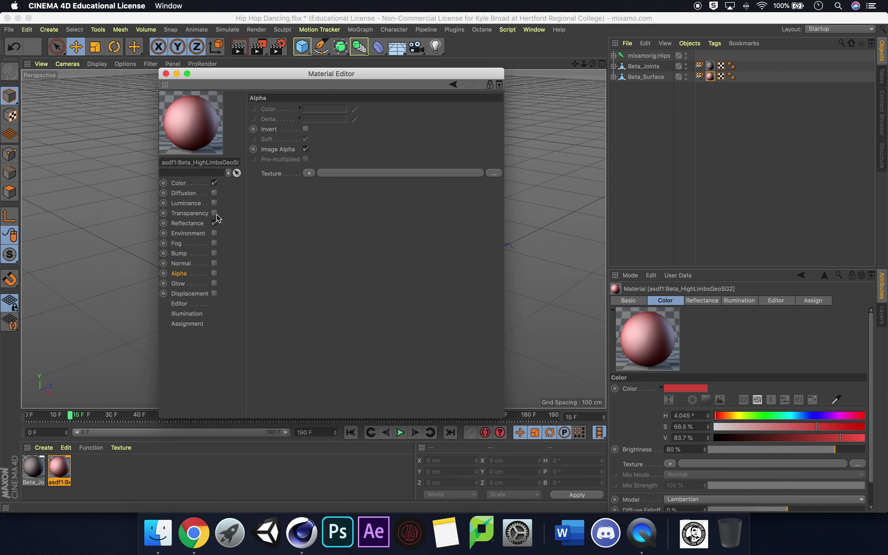
left_click(193, 186)
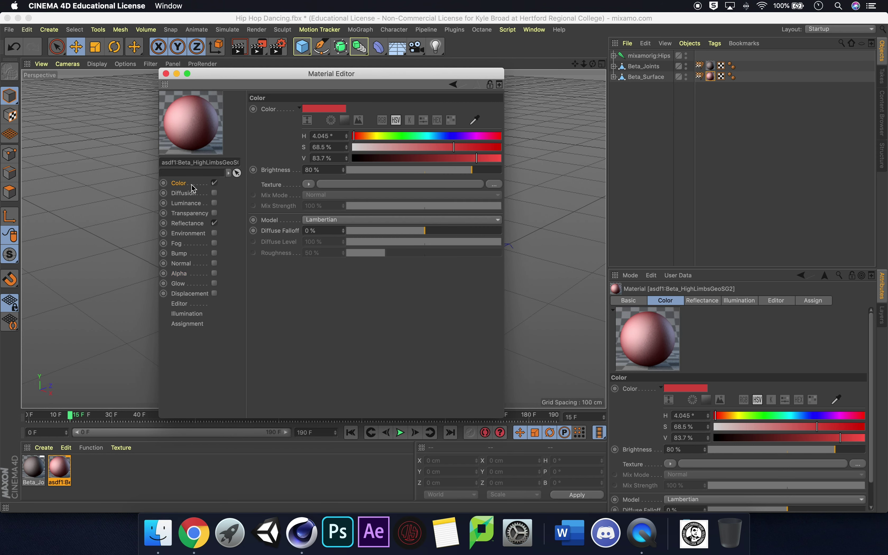
left_click_drag(465, 148, 486, 161)
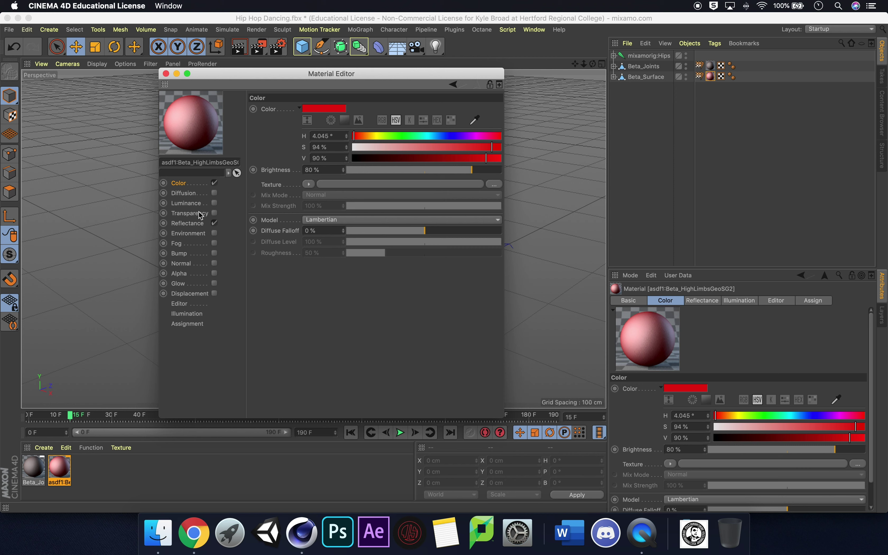
- Set the red material's specular reflectance layer to type Ward with Additive attenuation
left_click(187, 223)
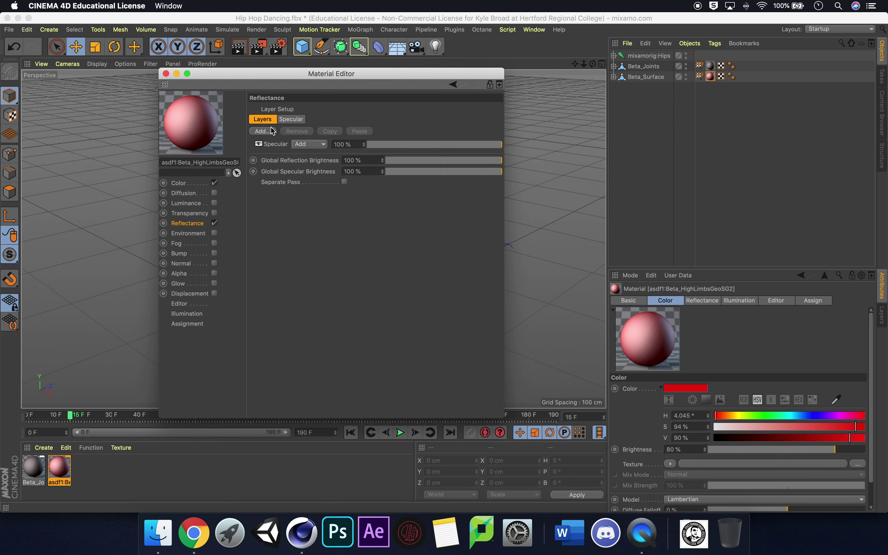
left_click(295, 120)
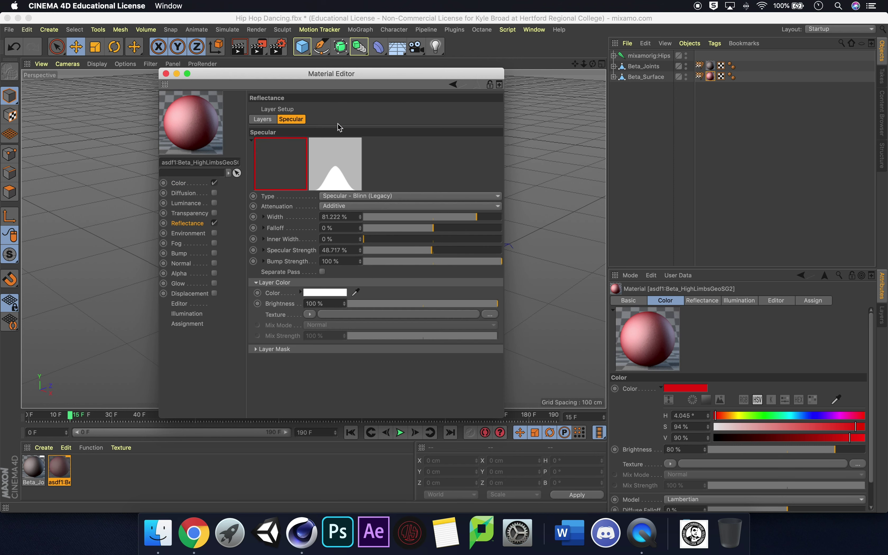
left_click(355, 202)
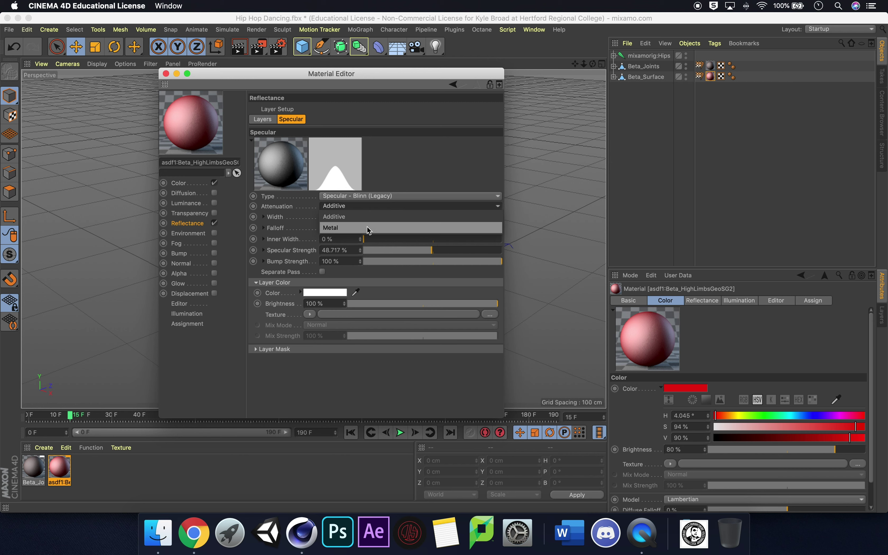
left_click(368, 229)
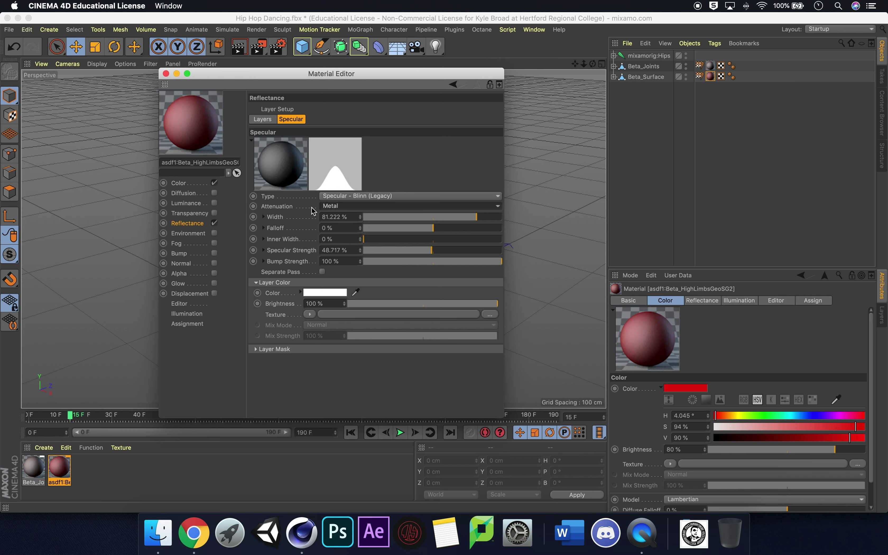
left_click(372, 198)
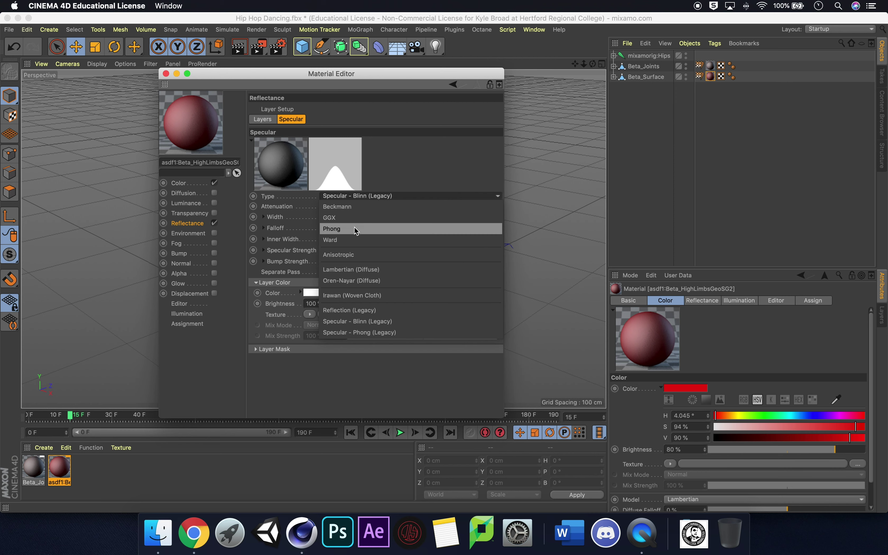
left_click(354, 229)
left_click(375, 198)
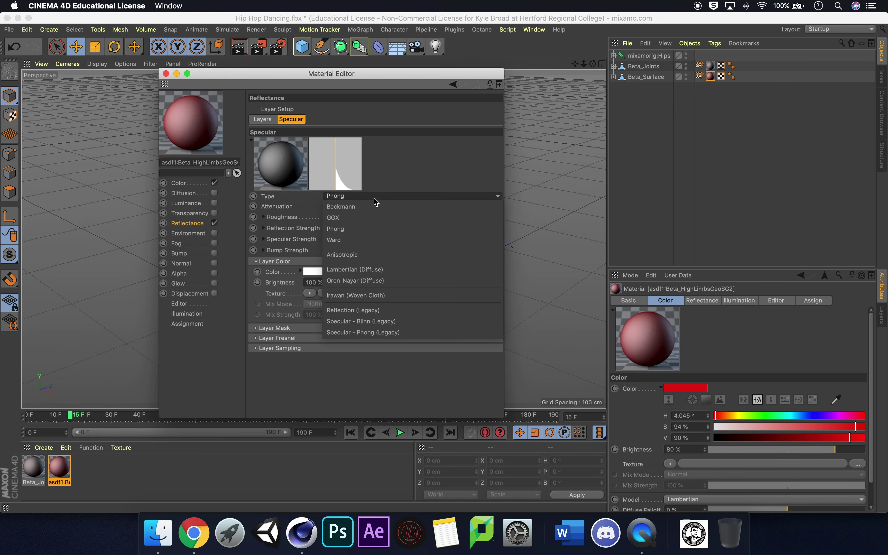
left_click(355, 241)
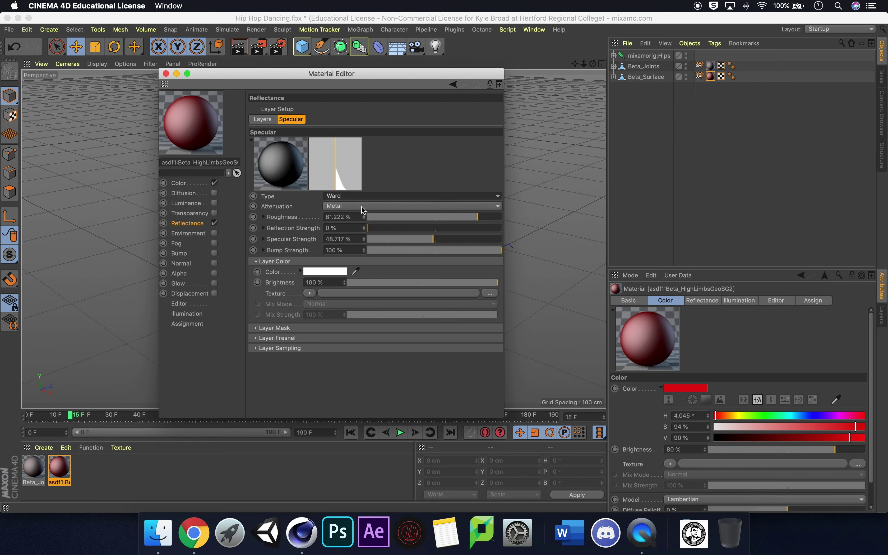
left_click(363, 208)
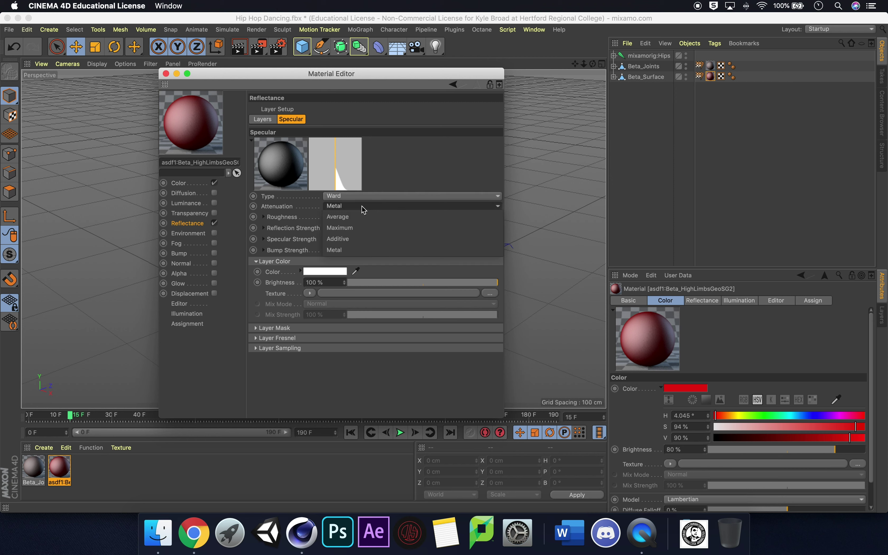
left_click(356, 240)
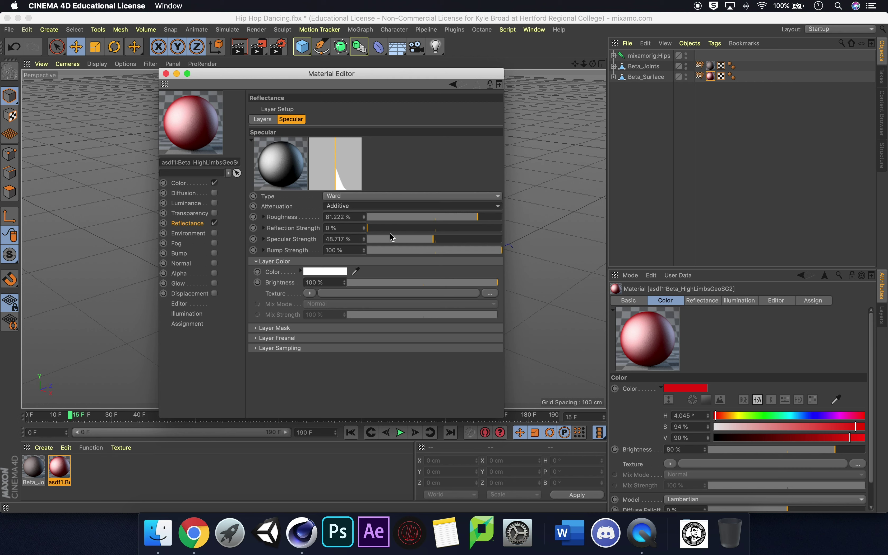
- Set the specular layer's roughness to 25%, reflection strength to 49% and specular strength to 54%, reduce its bump strength, and close the editor
left_click_drag(419, 228, 443, 239)
left_click(469, 221)
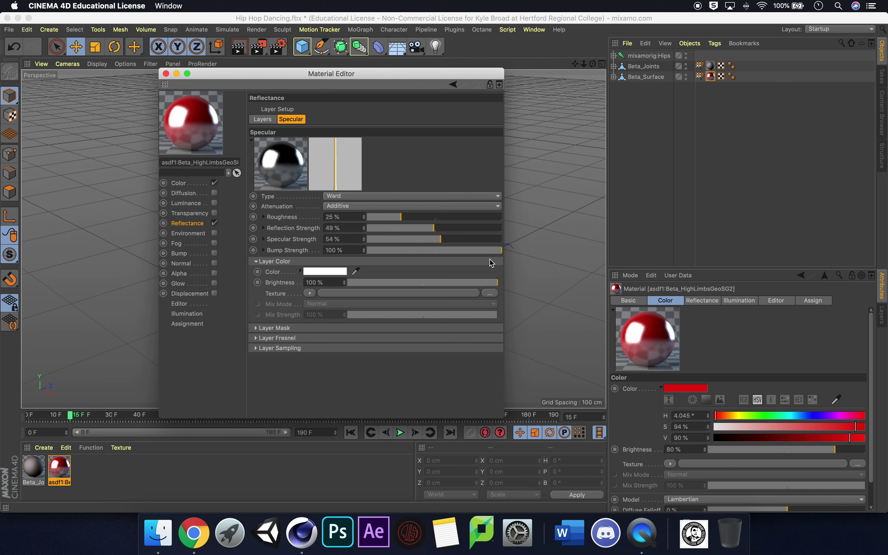
left_click_drag(500, 251, 473, 251)
left_click(166, 74)
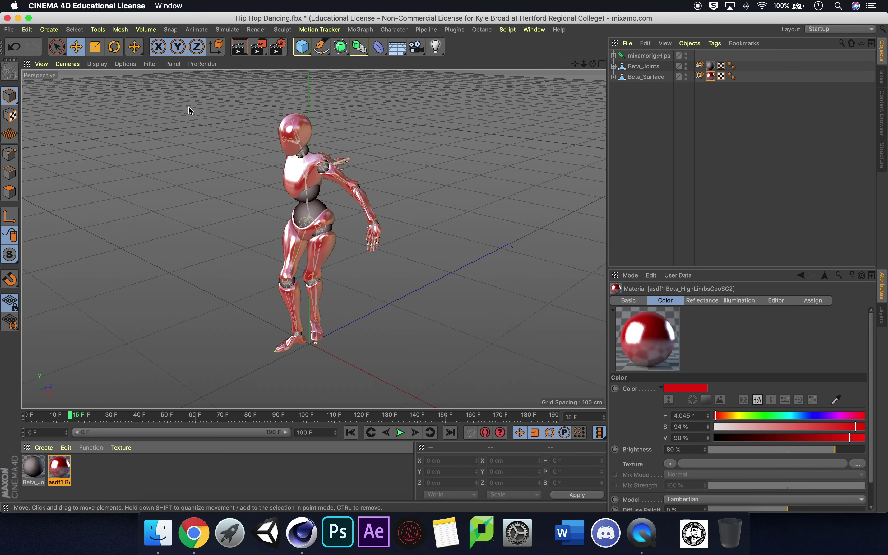
- Render the viewport to check the glossy red material, and return to a lower view of the character
left_click(240, 46)
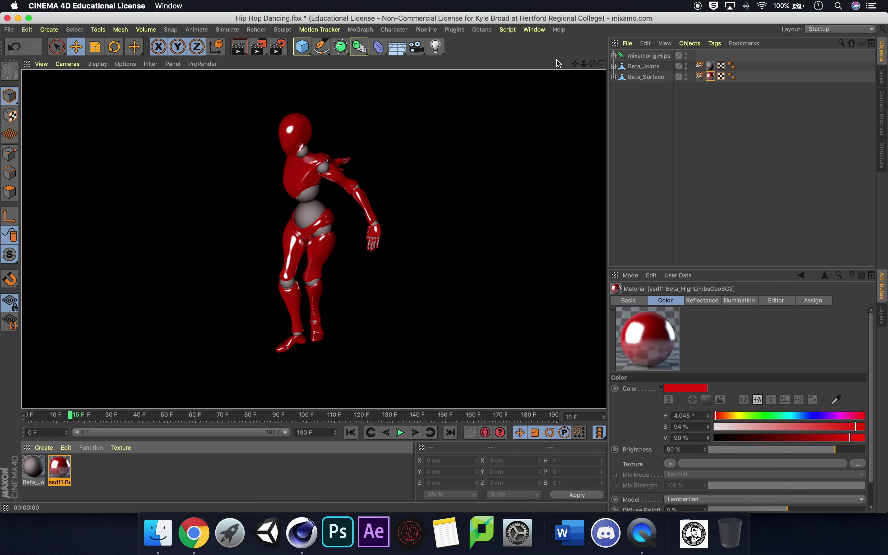
left_click(483, 251)
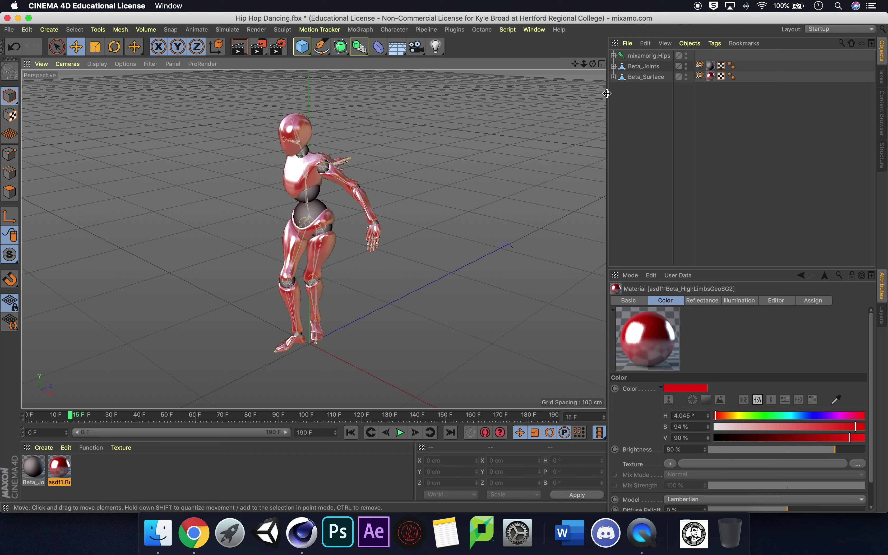
left_click_drag(593, 64, 591, 93)
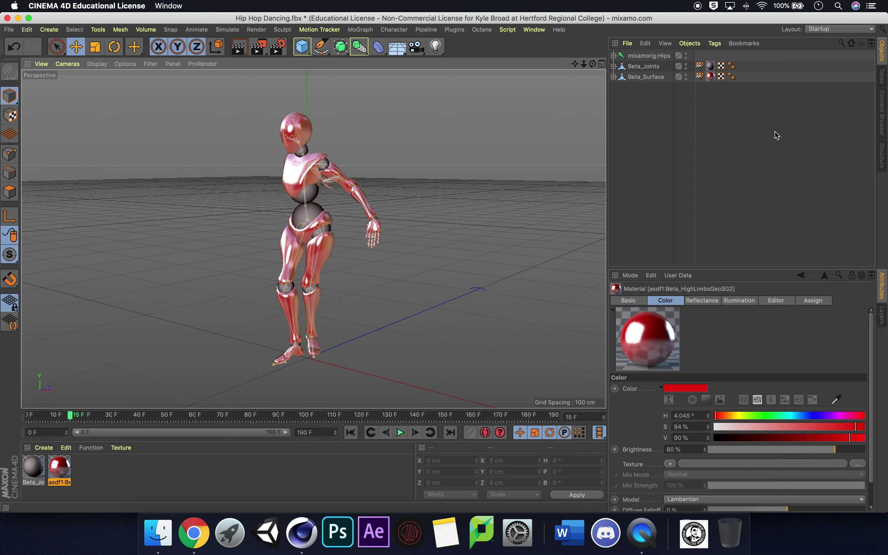
- Add a Hair object to the Beta_Surface mesh
left_click(645, 78)
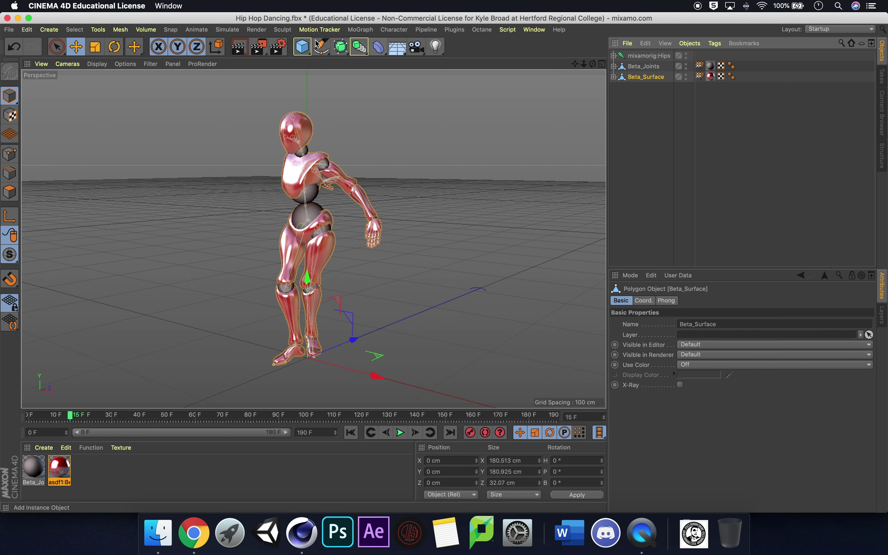
left_click(227, 30)
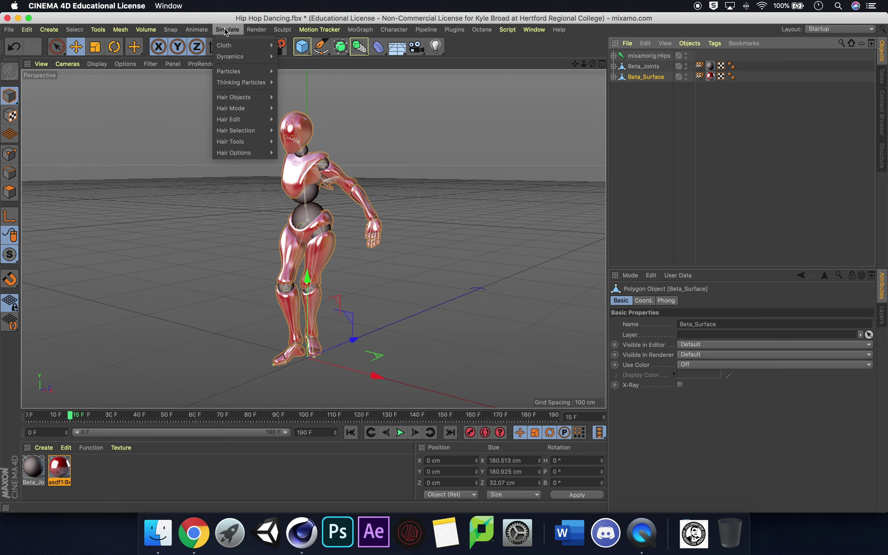
mouse_move(250, 97)
left_click(314, 98)
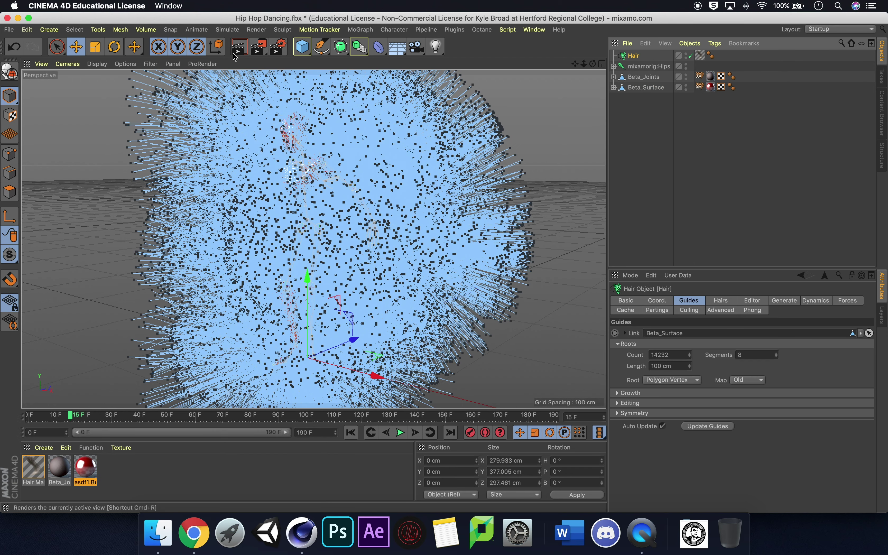
- Play the dance to frame 57 to check the hair's movement, and render that frame in the viewport
left_click(400, 433)
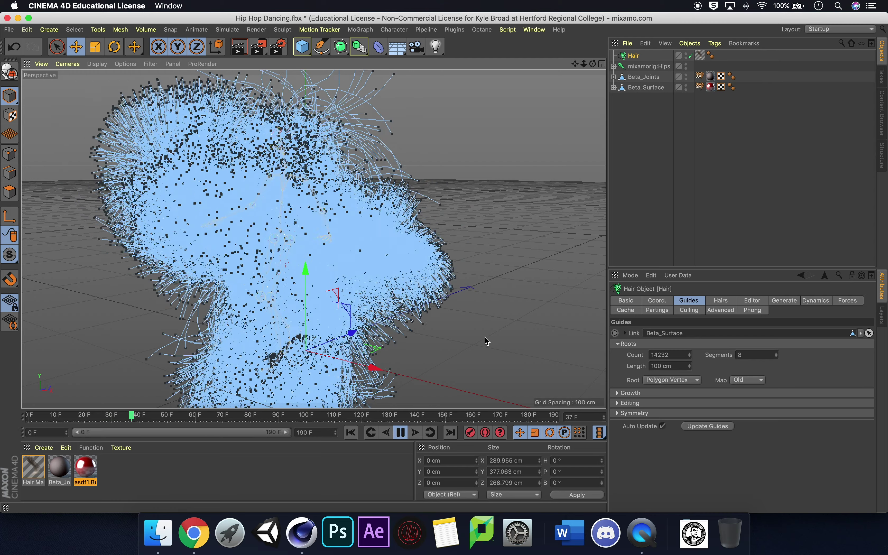
left_click(401, 433)
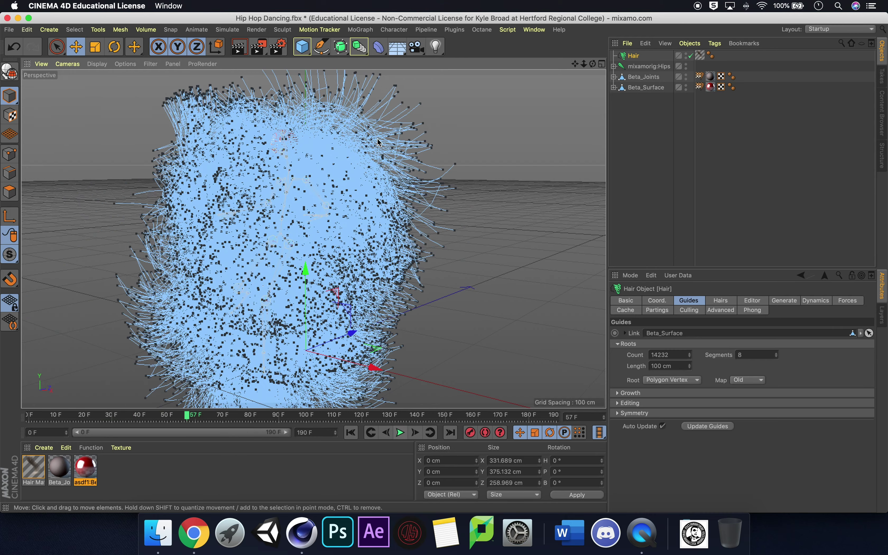
left_click(248, 52)
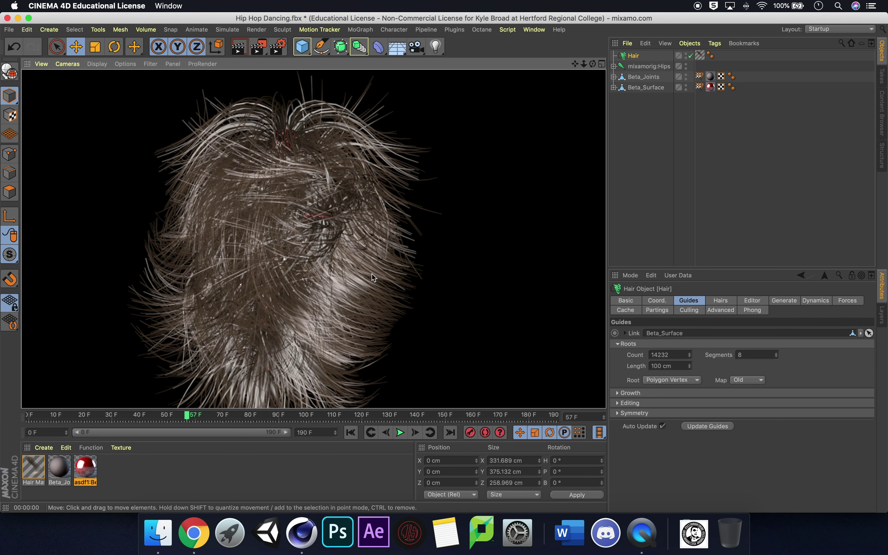
left_click(484, 303)
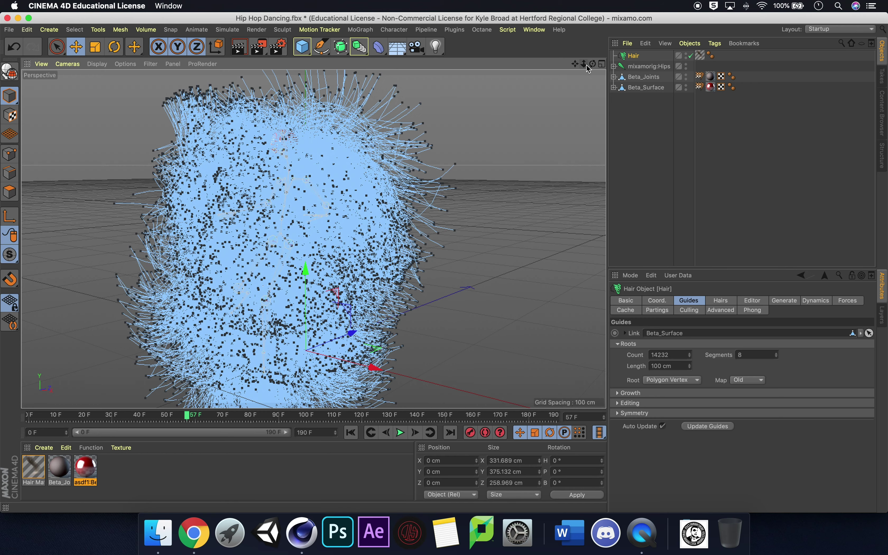
- Set the hair guides' root length to 10 cm and check the shorter hair with a viewport render
left_click_drag(586, 65, 575, 65)
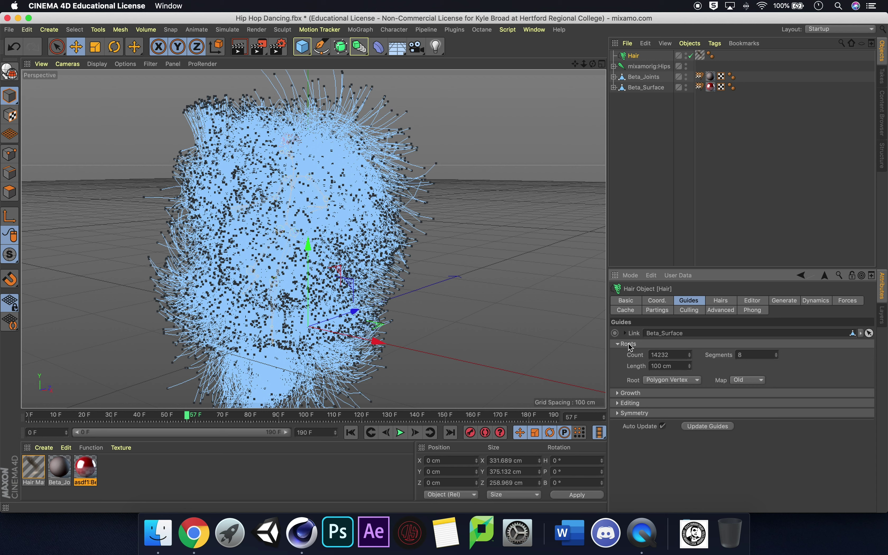
left_click(675, 366)
type("1")
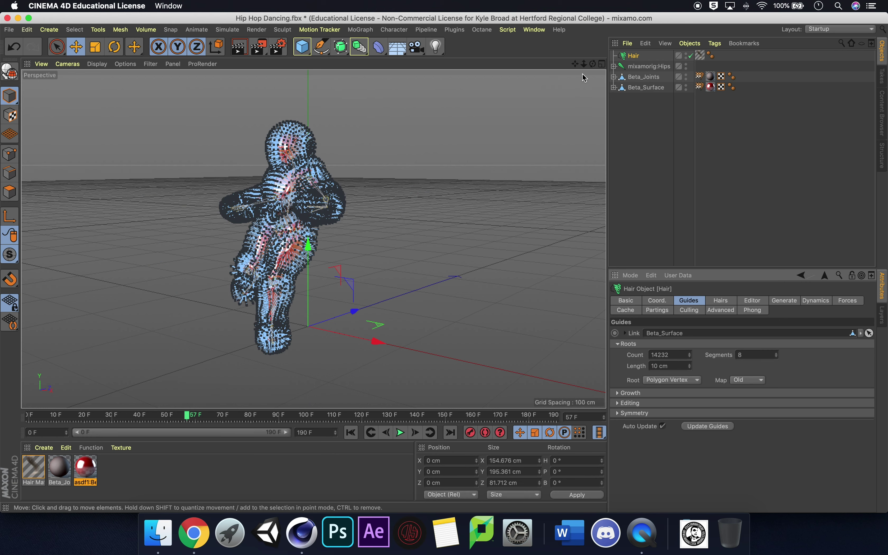
left_click(245, 53)
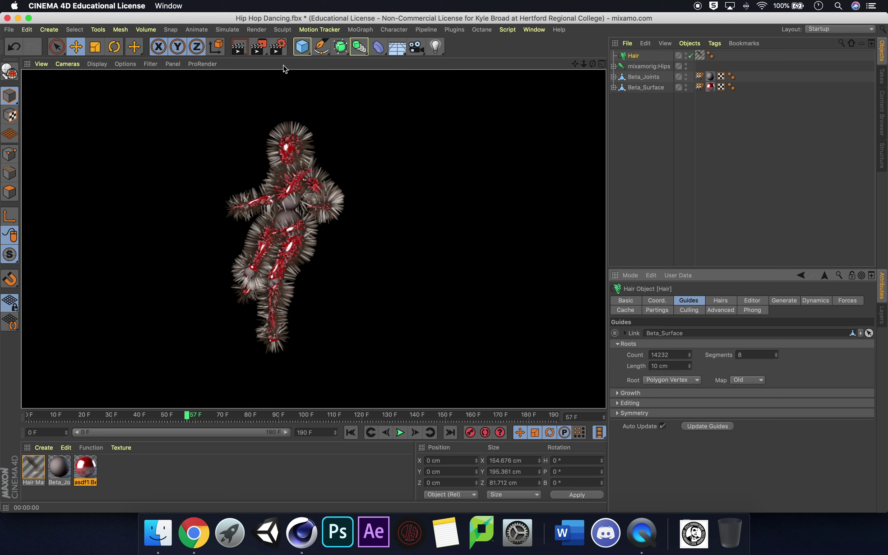
left_click(451, 186)
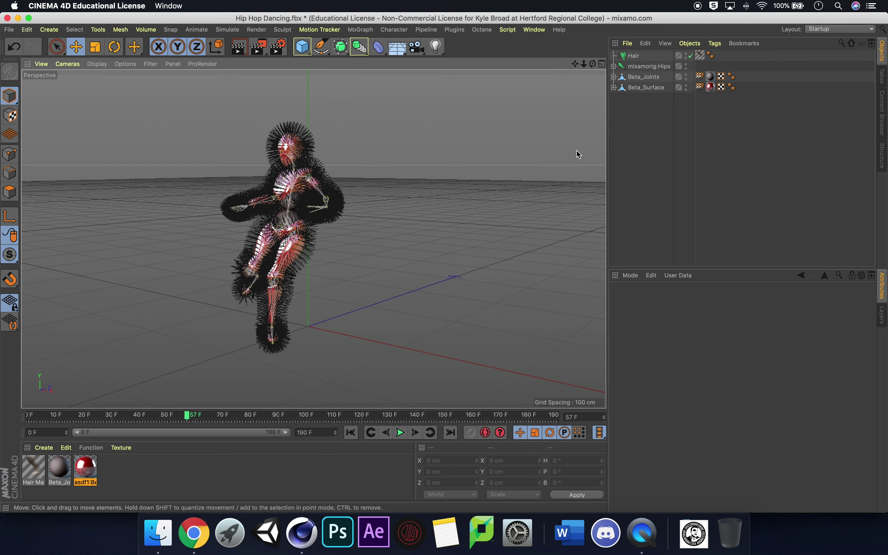
- Play the animation from a higher angle to examine the shortened hair, stopping at frame 91
left_click_drag(593, 64, 592, 84)
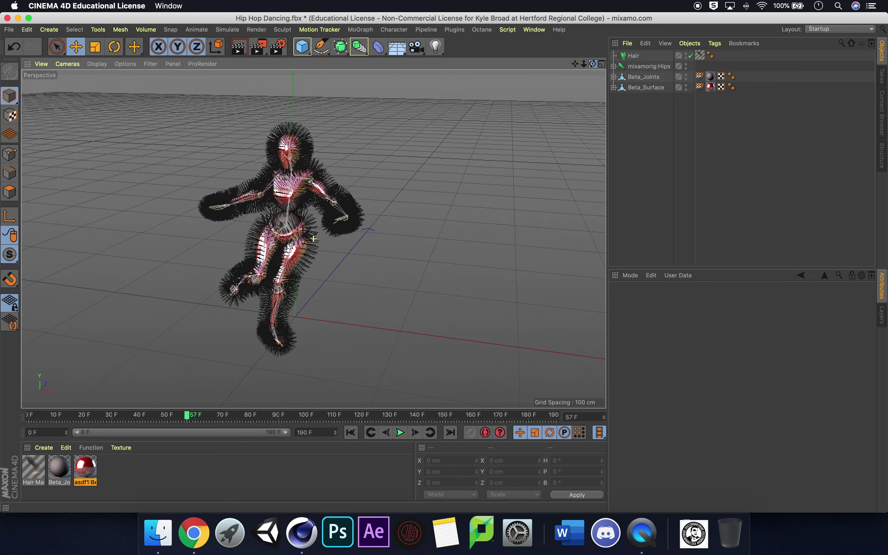
left_click(400, 432)
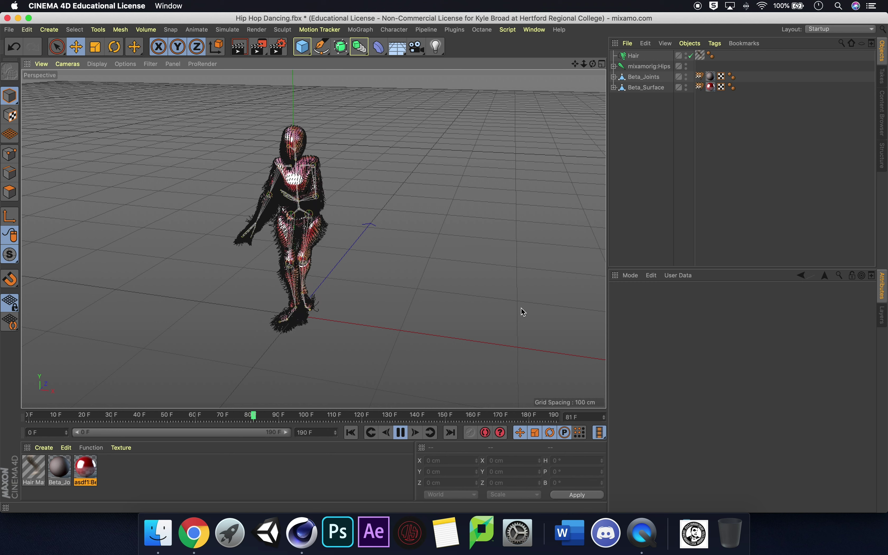
left_click(401, 433)
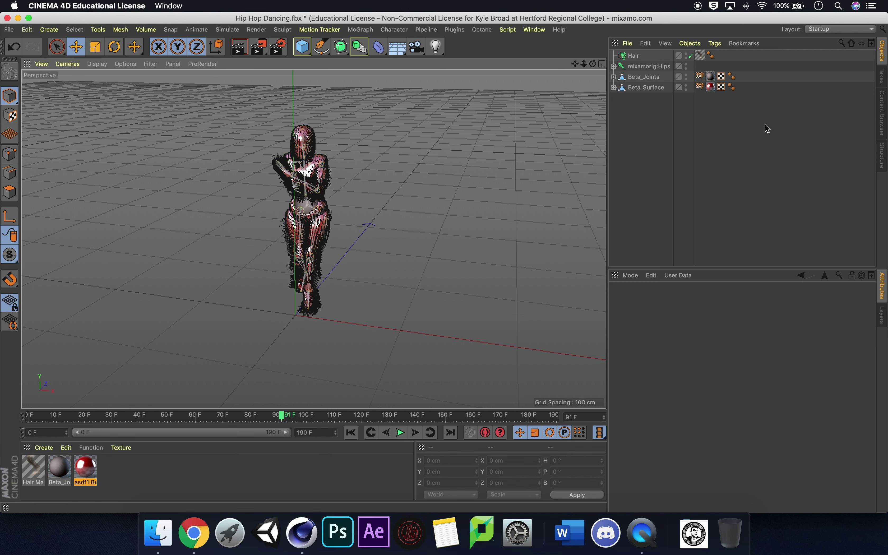
- Set the root length of the Hair object's guides to 20 cm
left_click(657, 88)
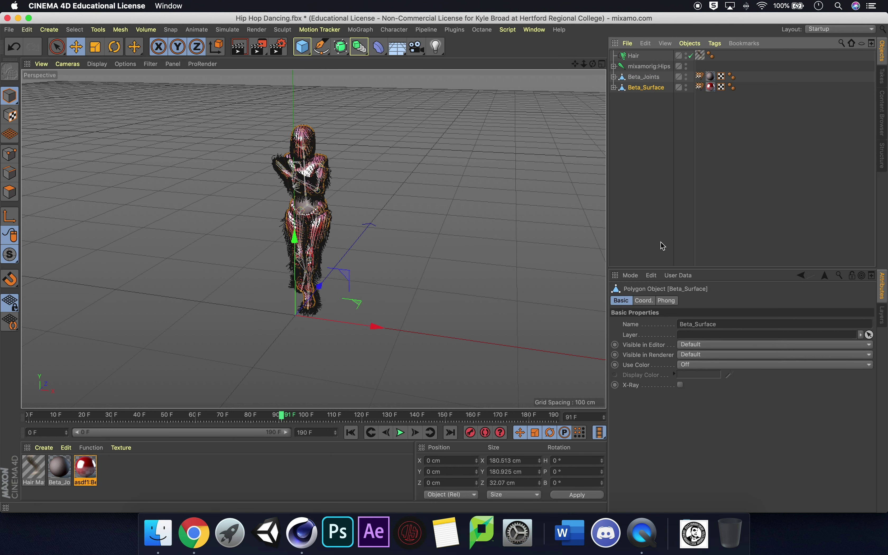
left_click(638, 58)
left_click_drag(672, 365, 618, 364)
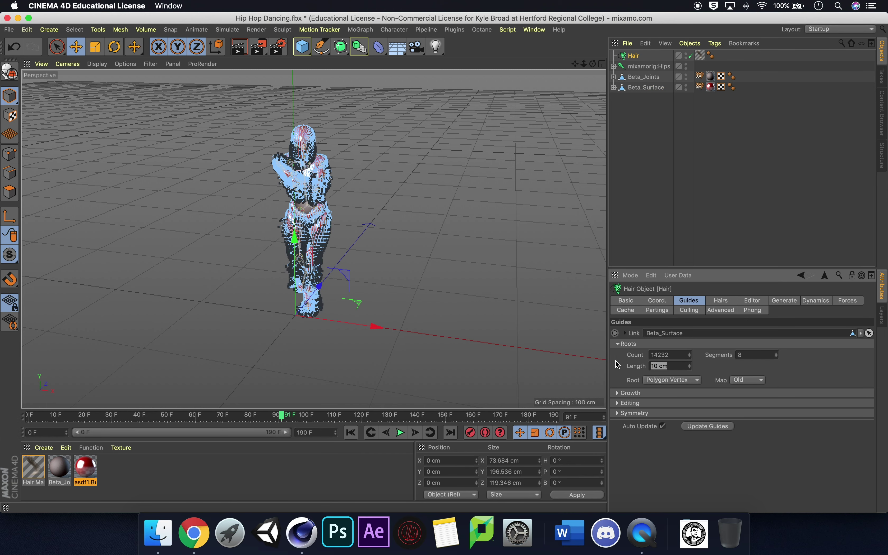
type("20")
key("Return")
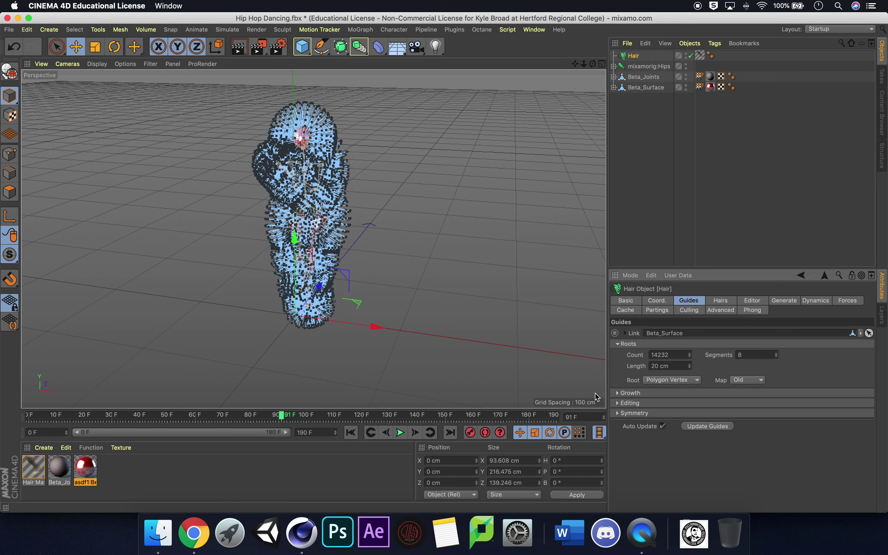
- Play the dance to frame 126 and render that frame closer up in the viewport to check the longer hair
left_click(401, 433)
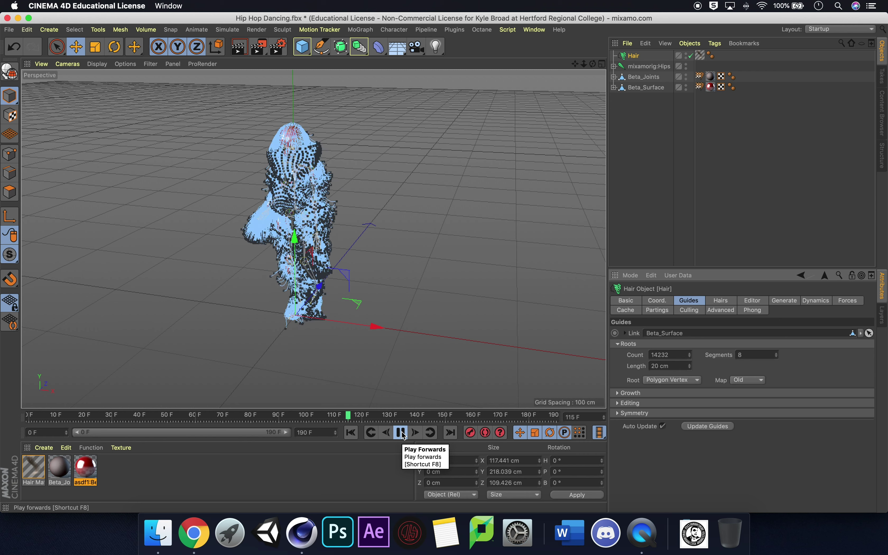
left_click(401, 433)
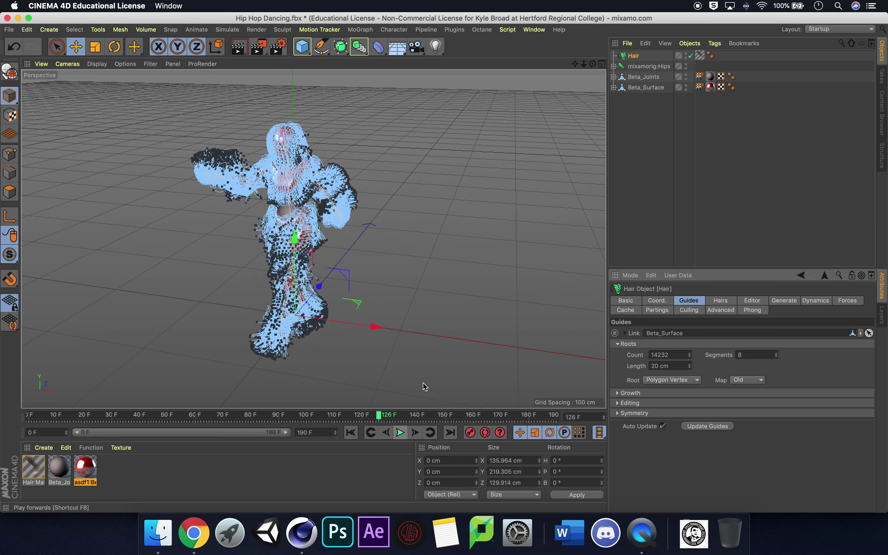
left_click_drag(584, 64, 600, 88)
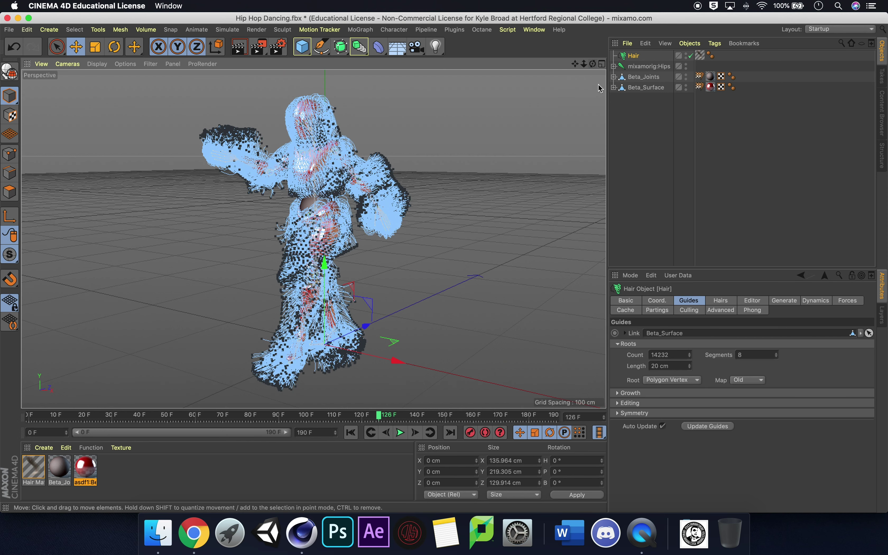
left_click(239, 47)
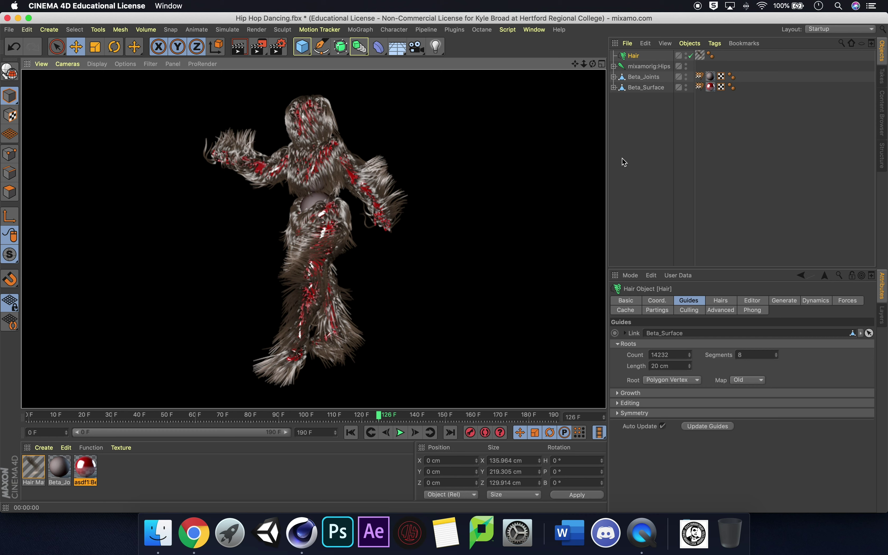
- Set the hair dynamics' Rest Mix and Rest Hold to 30% each and render the view
left_click(819, 302)
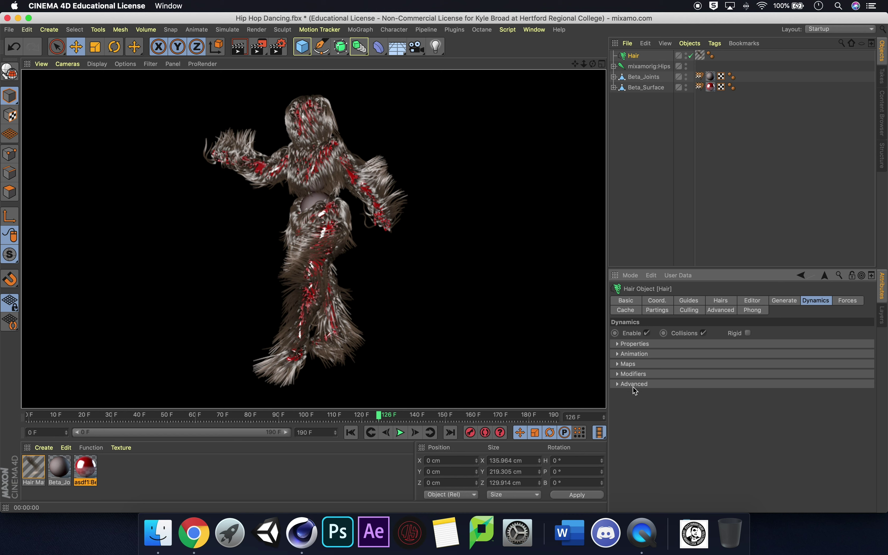
left_click(618, 345)
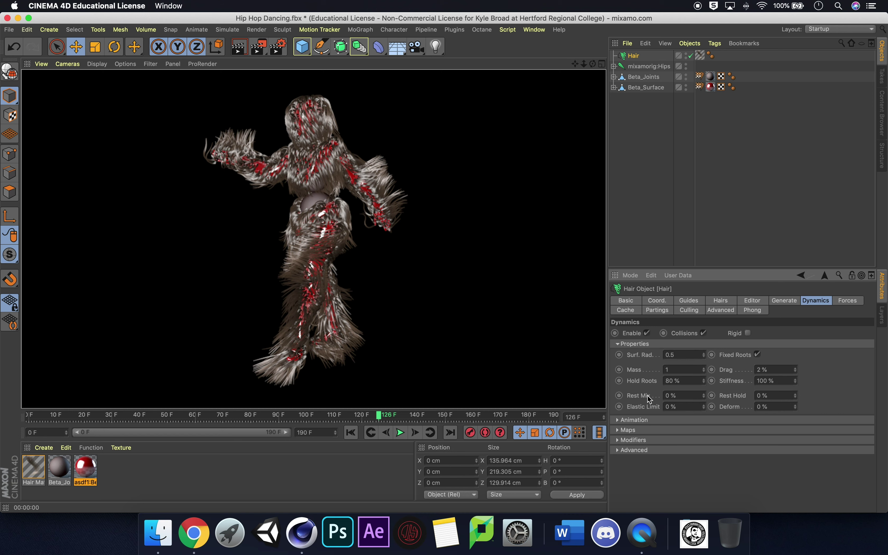
left_click_drag(678, 395, 641, 397)
type("3")
key("Return")
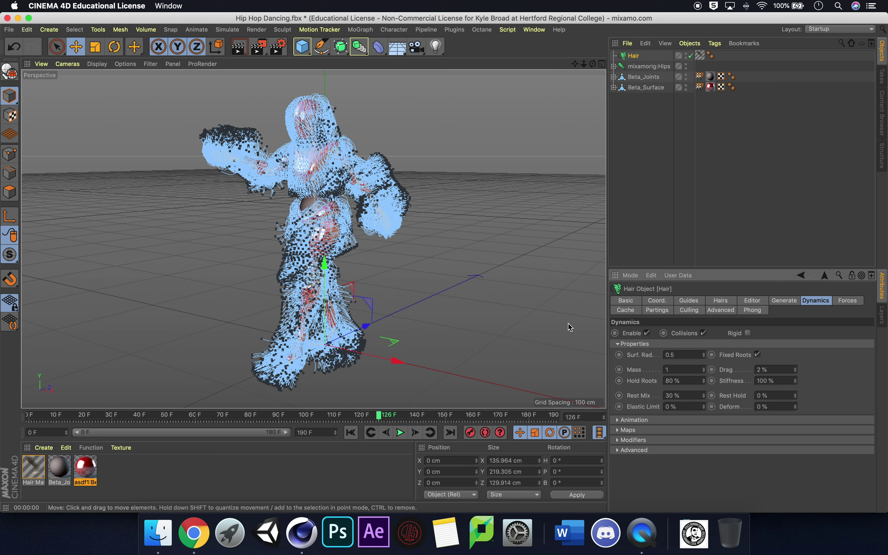
left_click_drag(778, 395, 746, 392)
type("3")
left_click(242, 53)
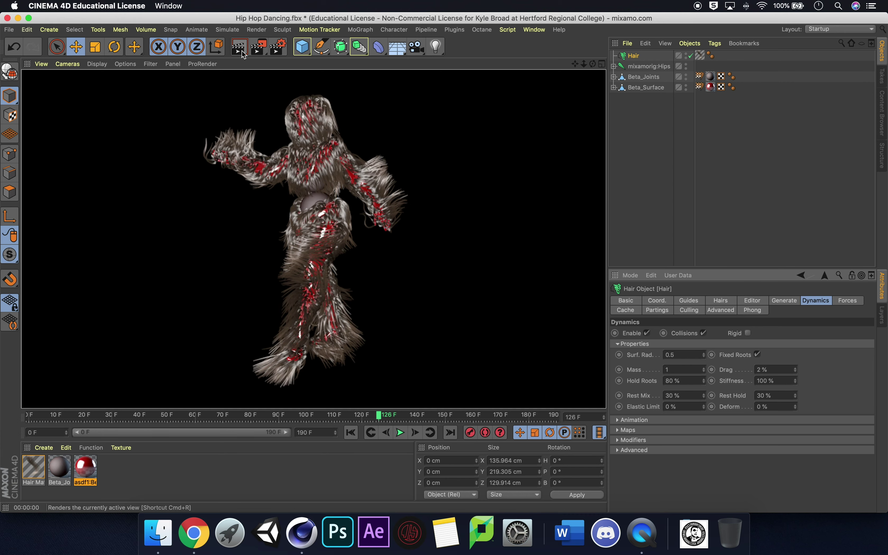
- Play the dance past its loop to examine the stiffer hair, stop at frame 12, and render that frame in the viewport
left_click(477, 246)
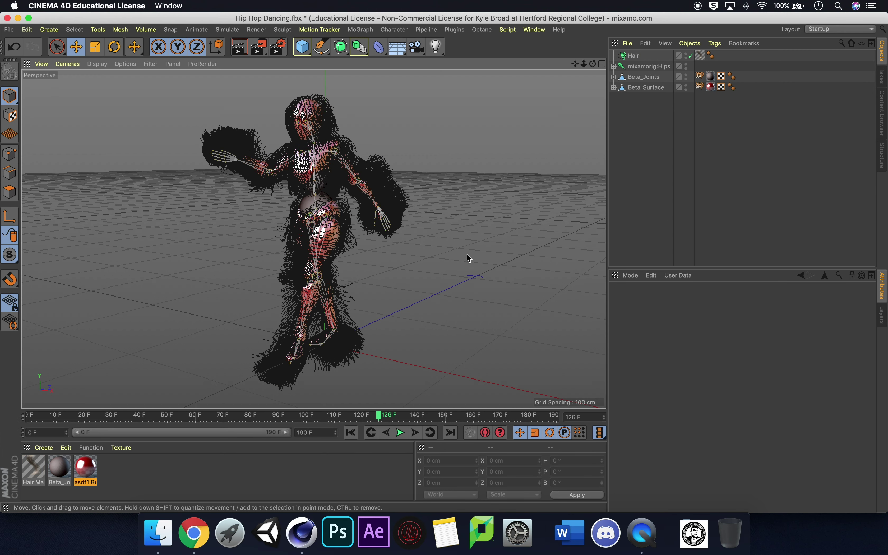
left_click(402, 434)
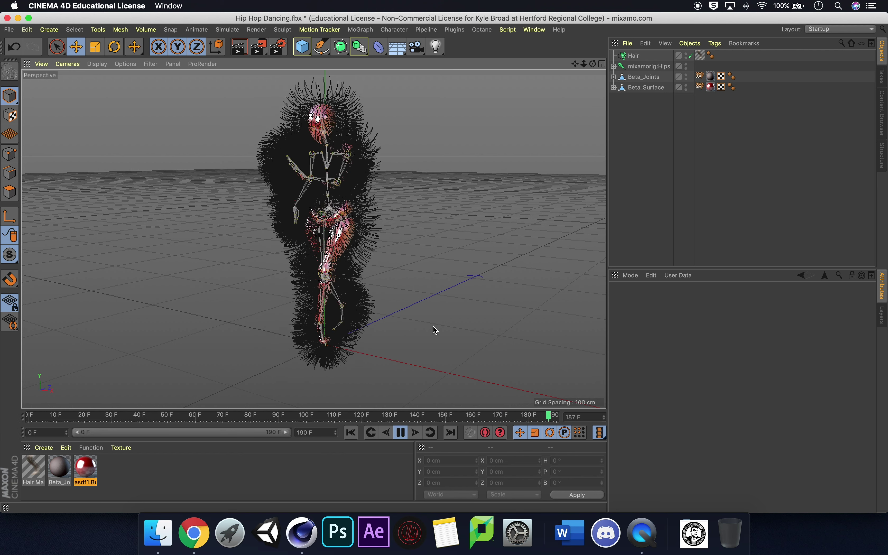
left_click(400, 433)
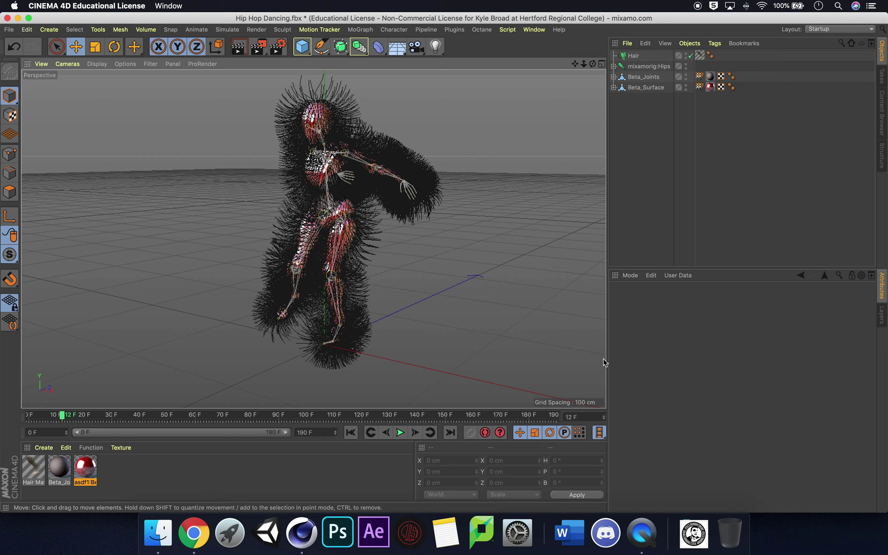
left_click(643, 57)
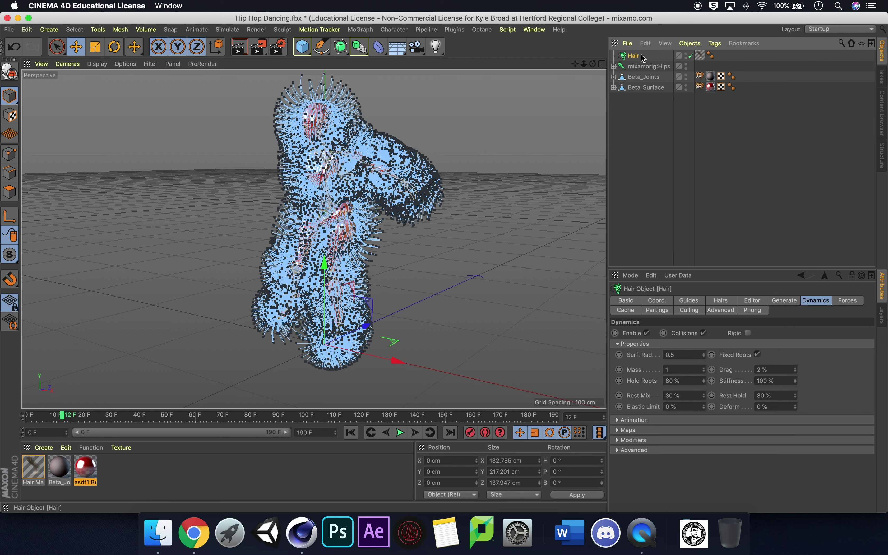
left_click(239, 46)
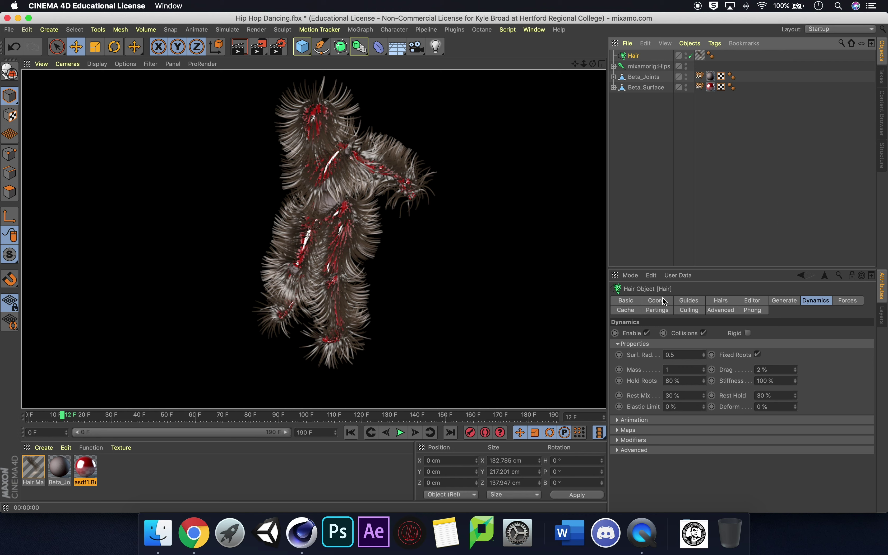
- Set the Hair object's hair count to 10000 and render the view to check the coverage
left_click(720, 301)
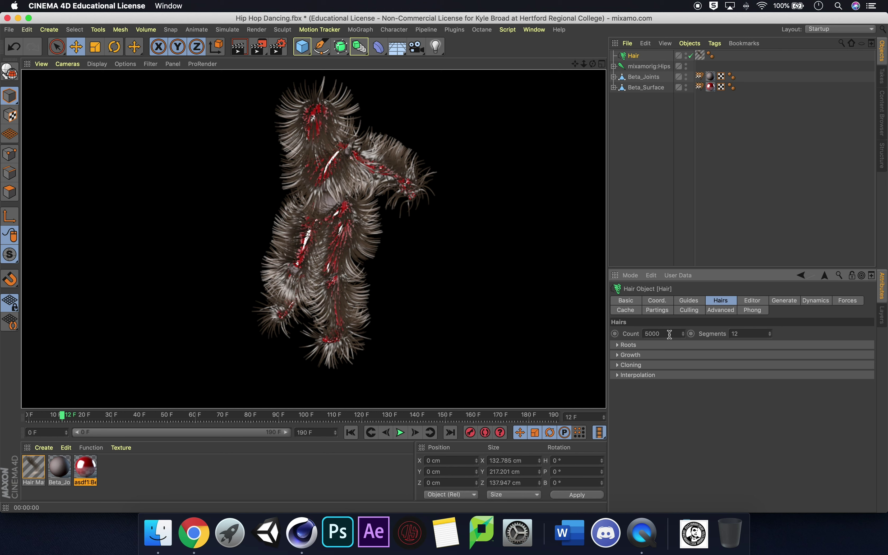
left_click_drag(669, 334, 617, 337)
type("10")
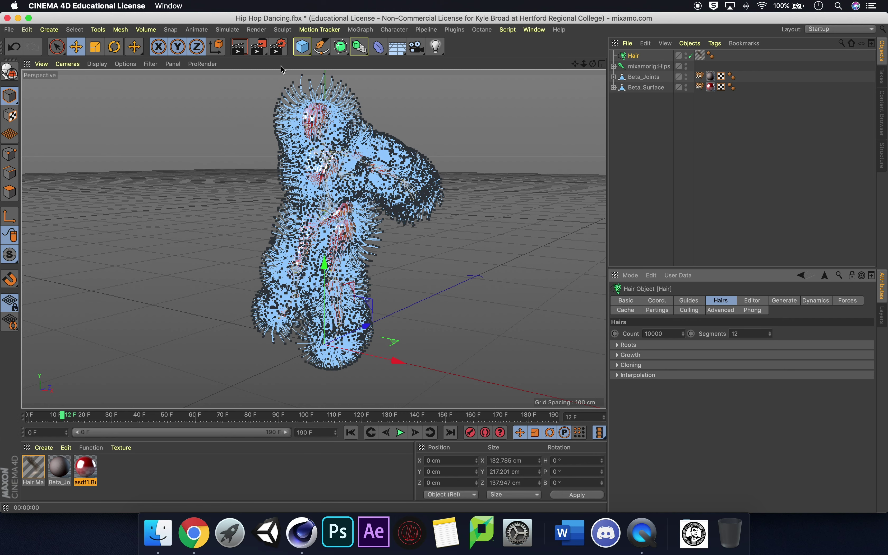
left_click(239, 47)
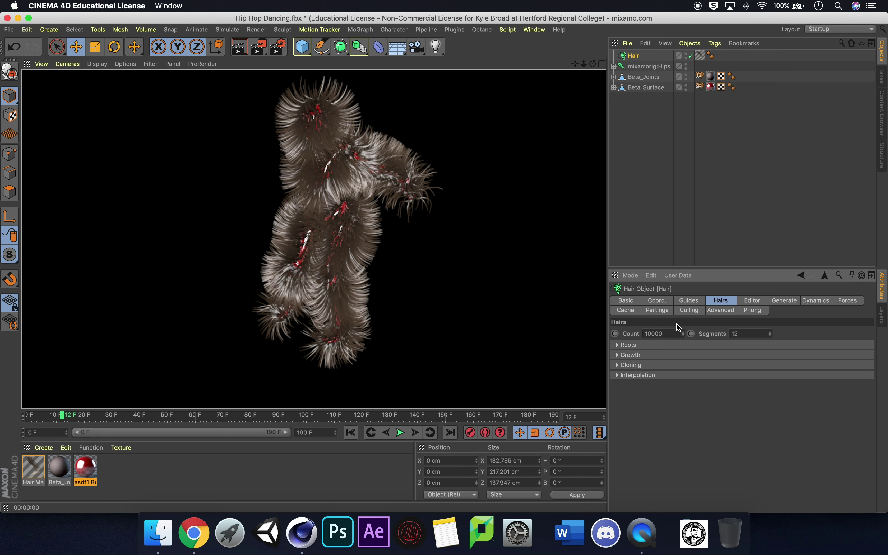
- Set the Hair object's hair count to 20000 and render the view to check the coverage
left_click(668, 334)
type("20000")
key("Return")
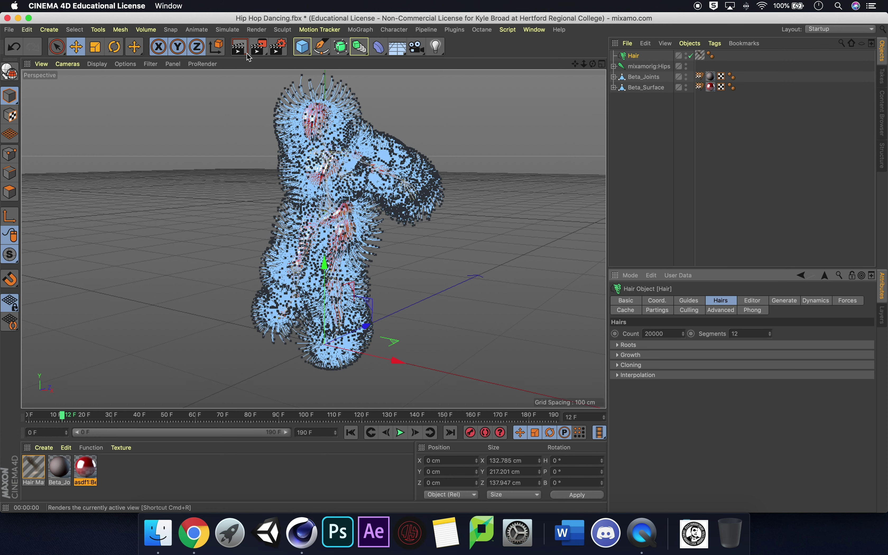
left_click(239, 48)
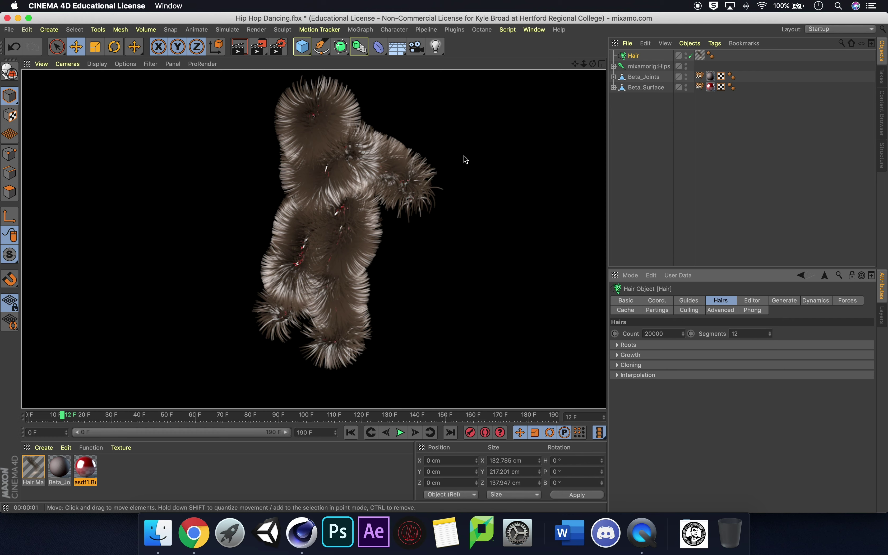
- Deselect the hair and play the dance to examine the fur's movement, stopping at frame 91
left_click(526, 201)
left_click(401, 433)
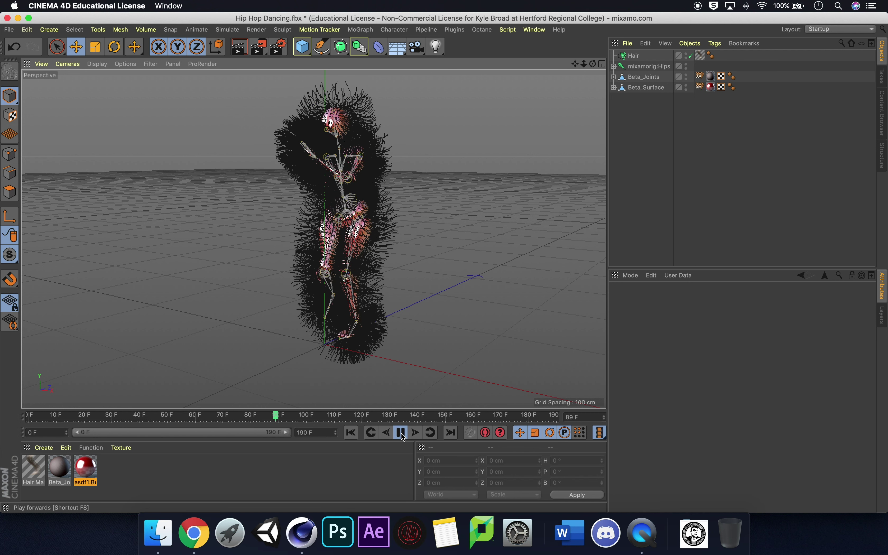
key("F8")
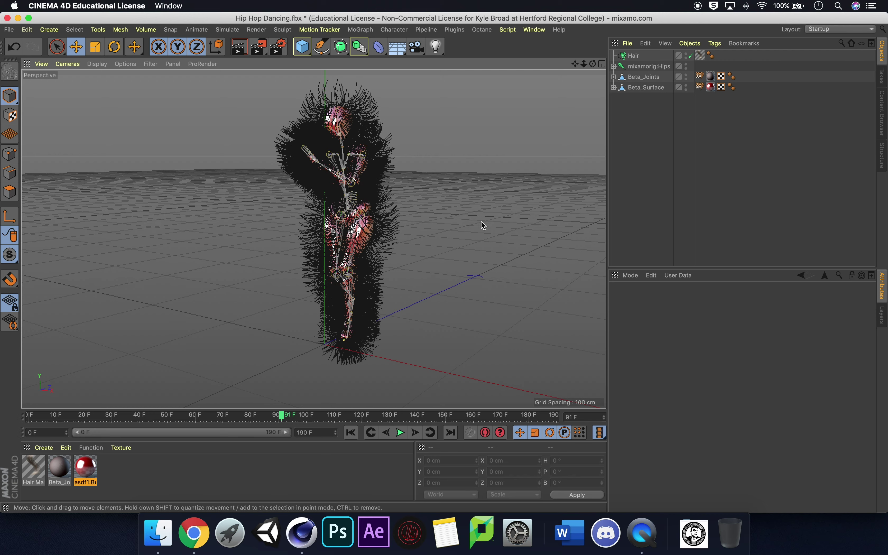
- Add a floor and an omni light to the scene, and raise the light to a height of about 154 cm
left_click_drag(596, 67, 592, 66)
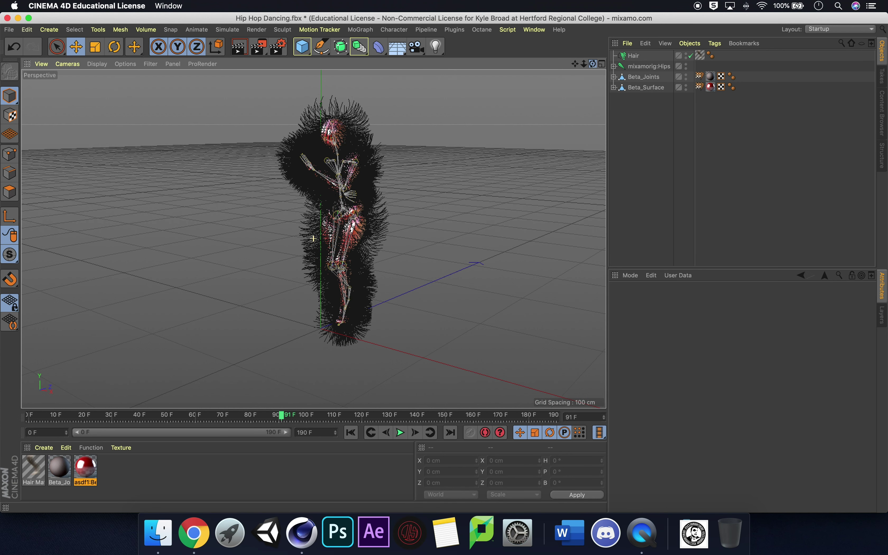
left_click(398, 47)
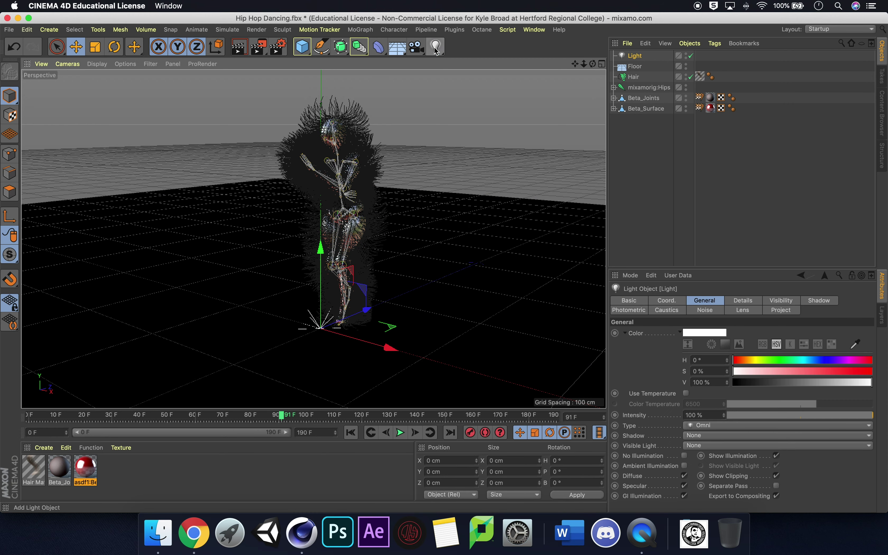
left_click(436, 47)
left_click_drag(321, 248, 321, 70)
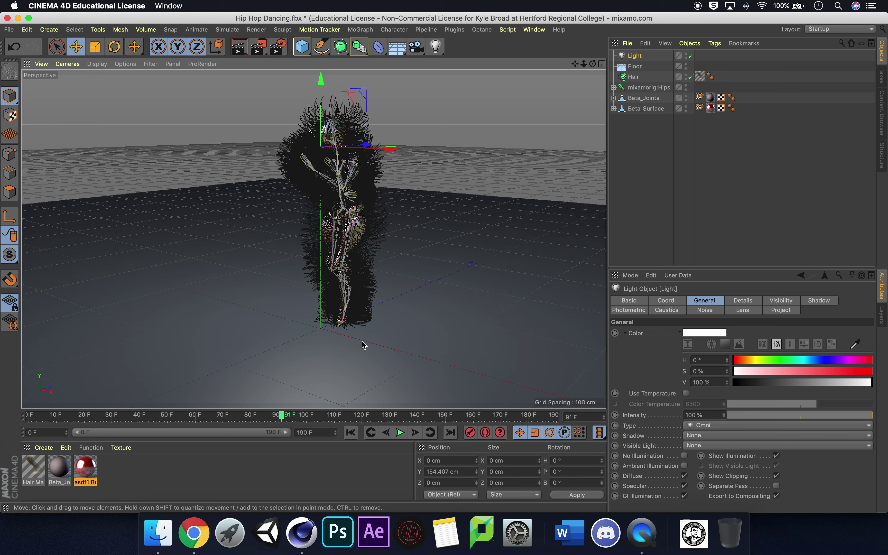
- Move the light to about X 94, Y 232, Z 20 cm, above and beside the character, and render the view
left_click_drag(368, 145, 254, 174)
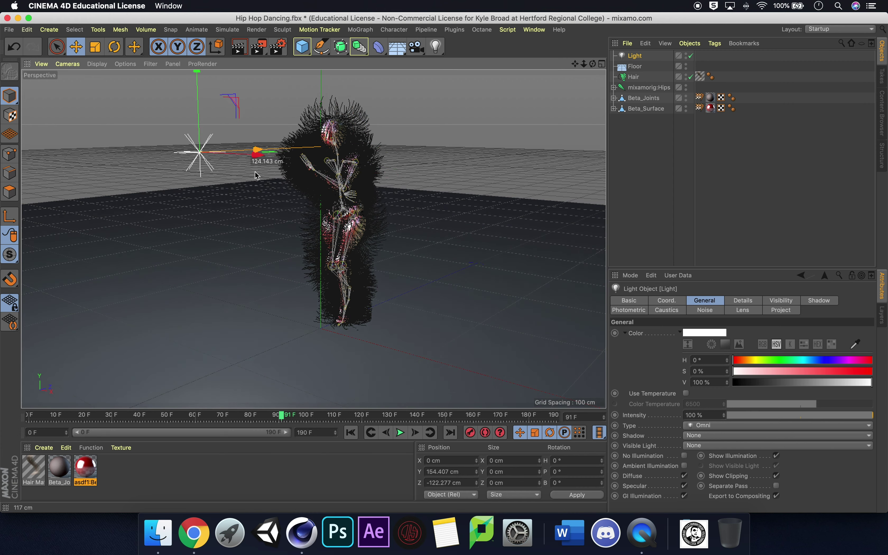
mouse_move(593, 64)
left_mouse_down()
mouse_move(558, 67)
mouse_move(584, 65)
left_mouse_up()
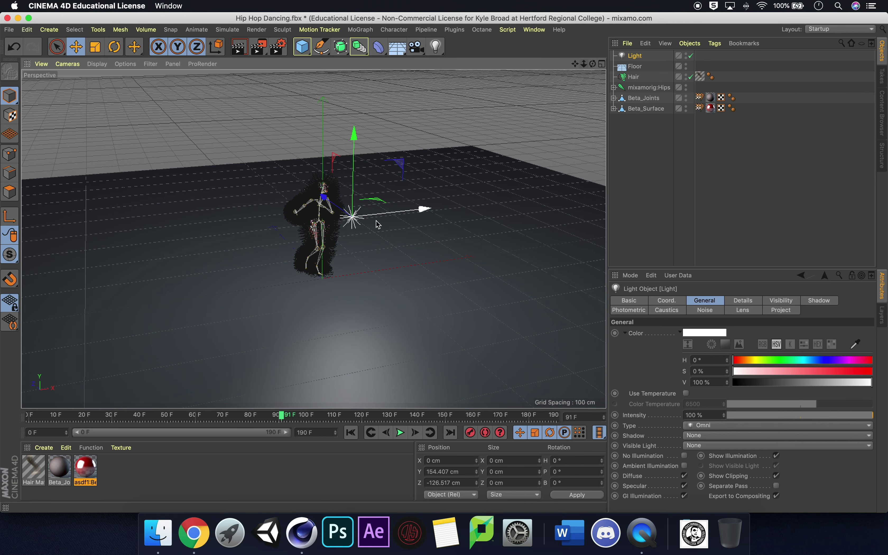
left_click_drag(375, 213, 423, 211)
left_click_drag(414, 135, 412, 84)
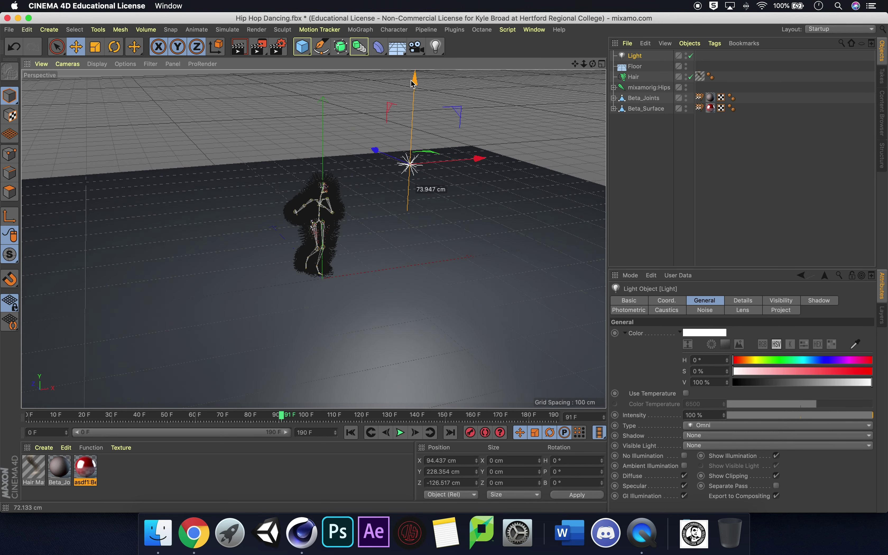
left_click_drag(367, 141, 342, 131)
mouse_move(584, 65)
left_mouse_down()
mouse_move(604, 66)
mouse_move(584, 59)
left_mouse_up()
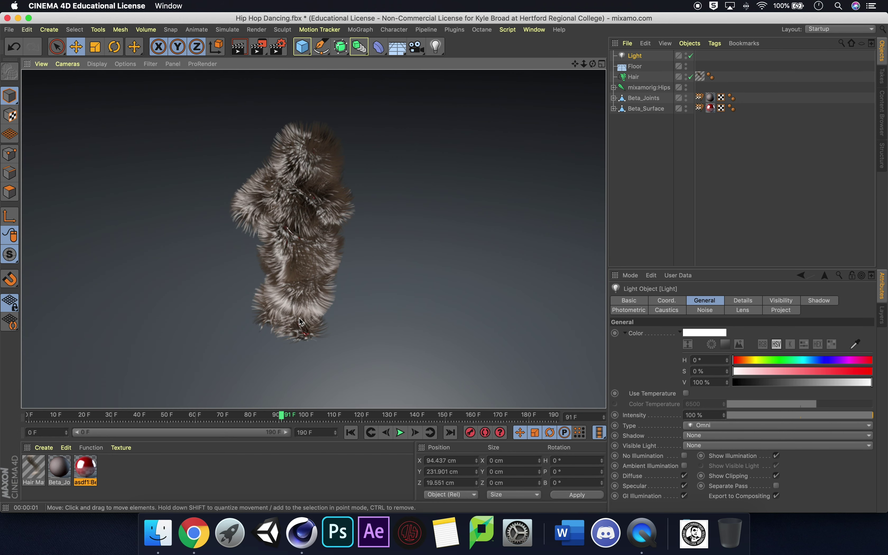
left_click(437, 254)
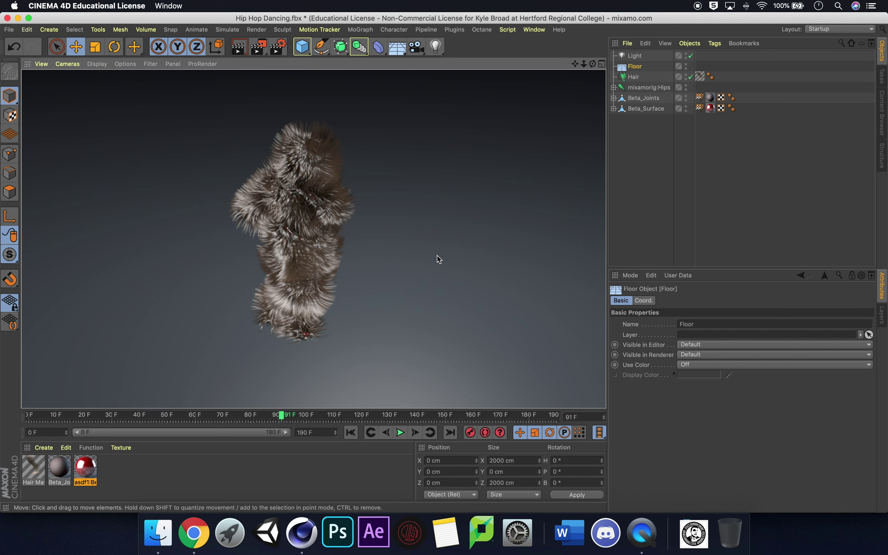
- Set the light's shadow type to Shadow Maps (Soft) and render the view from a lower angle
left_click_drag(593, 64, 584, 116)
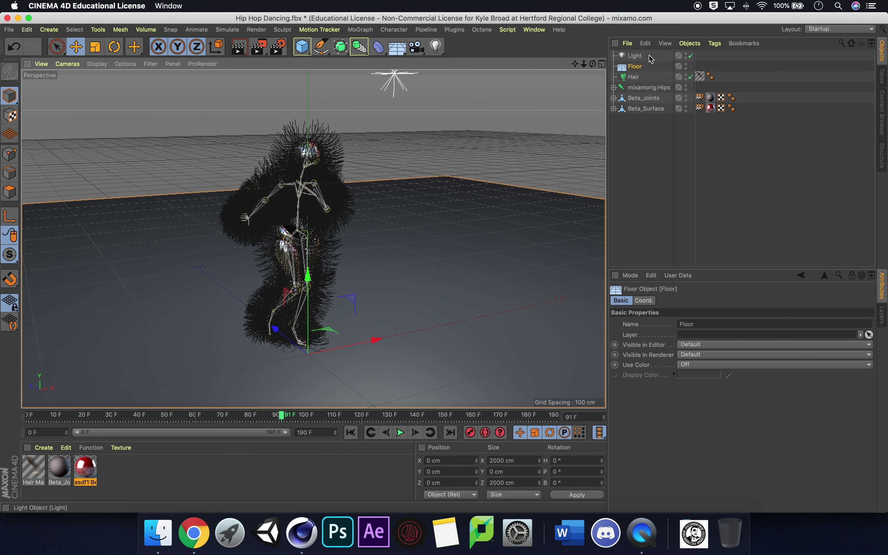
left_click(637, 56)
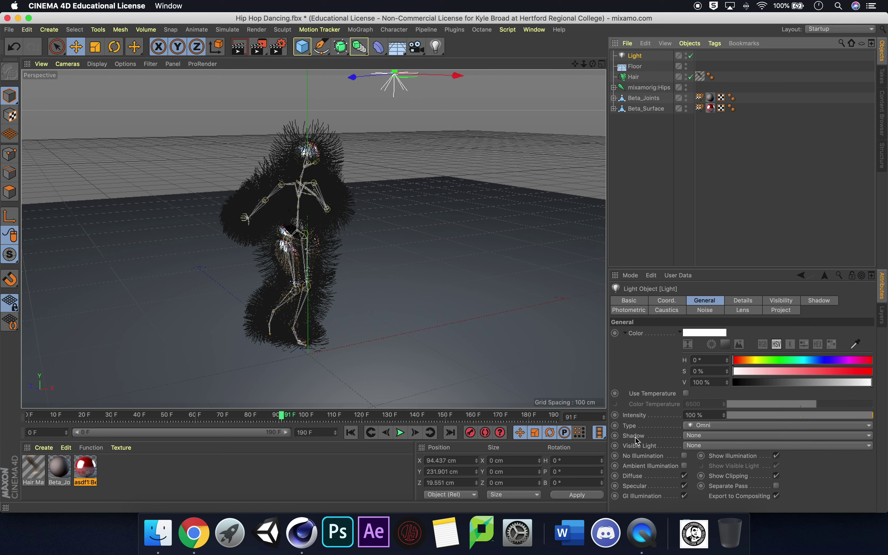
left_click(710, 436)
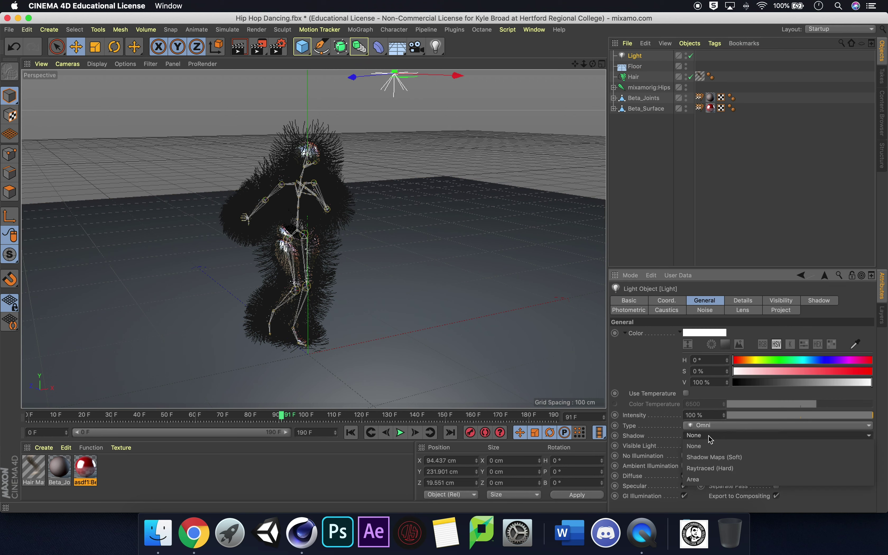
left_click(759, 455)
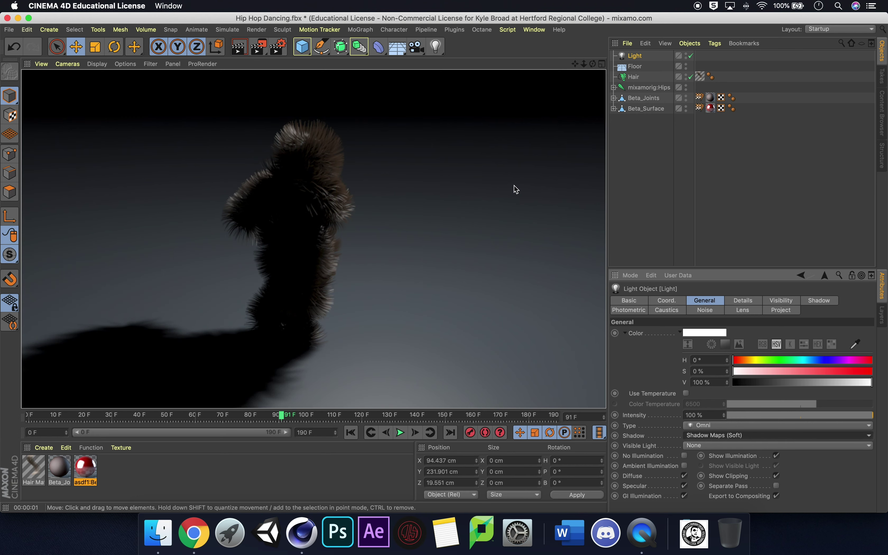
- Move the light farther out and up to about X 273, Y 274, Z -1 cm, rendering the view after each adjustment
left_click(592, 64)
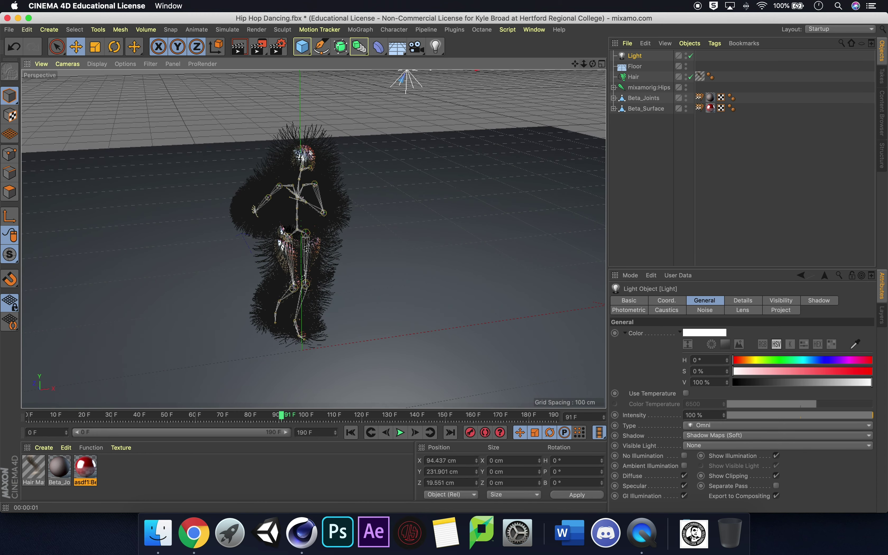
scroll(314, 239, "down", 3)
left_click_drag(448, 121, 507, 119)
left_click(241, 47)
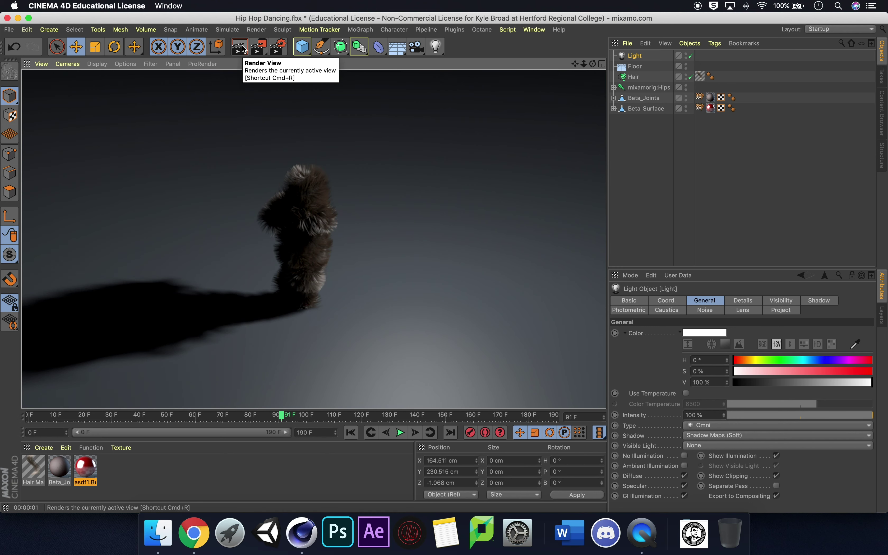
left_click(586, 64)
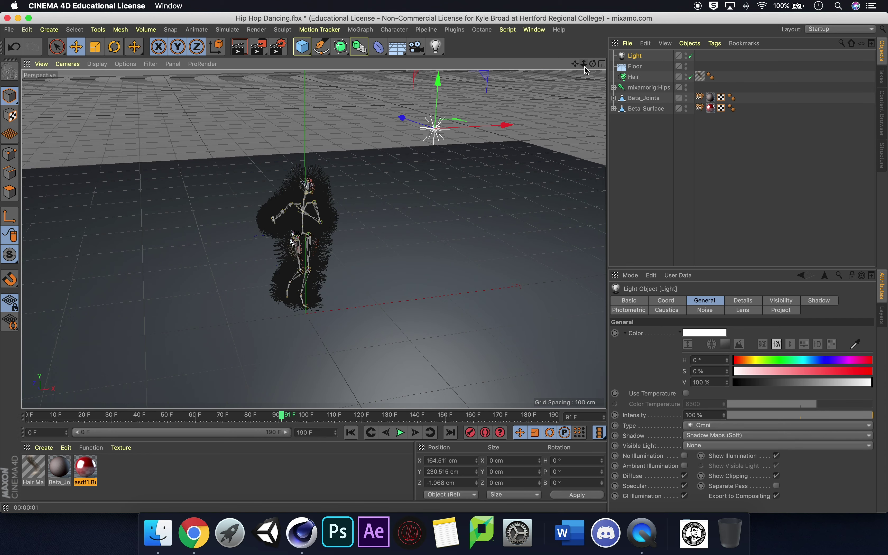
left_click_drag(584, 66, 434, 57)
left_click_drag(488, 99, 557, 100)
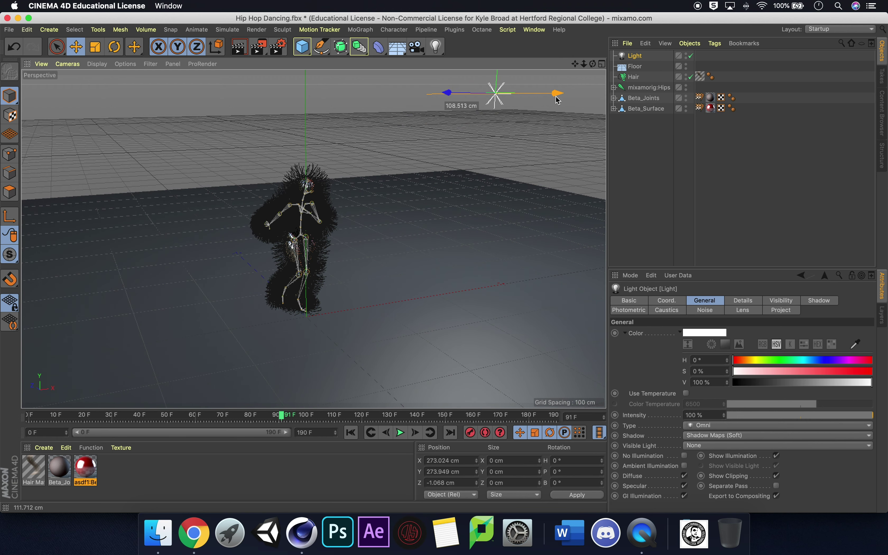
key("super+r")
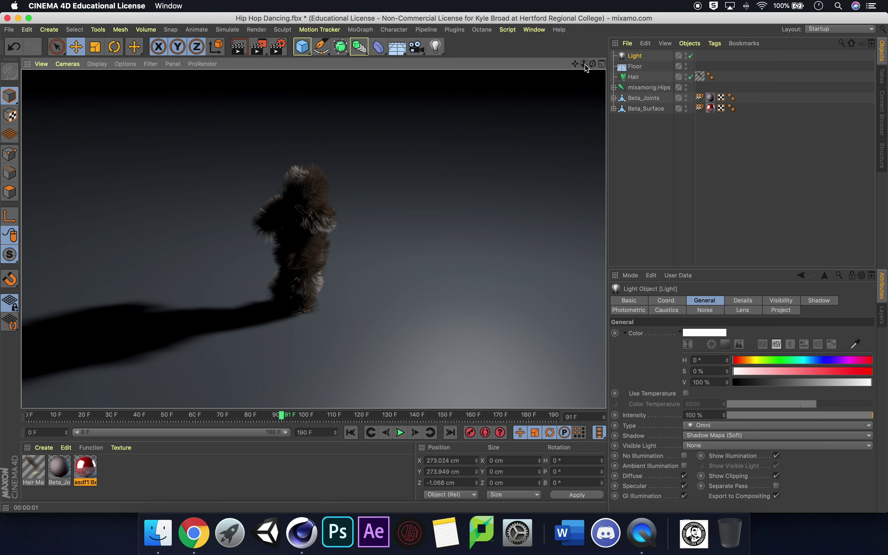
left_click(574, 145)
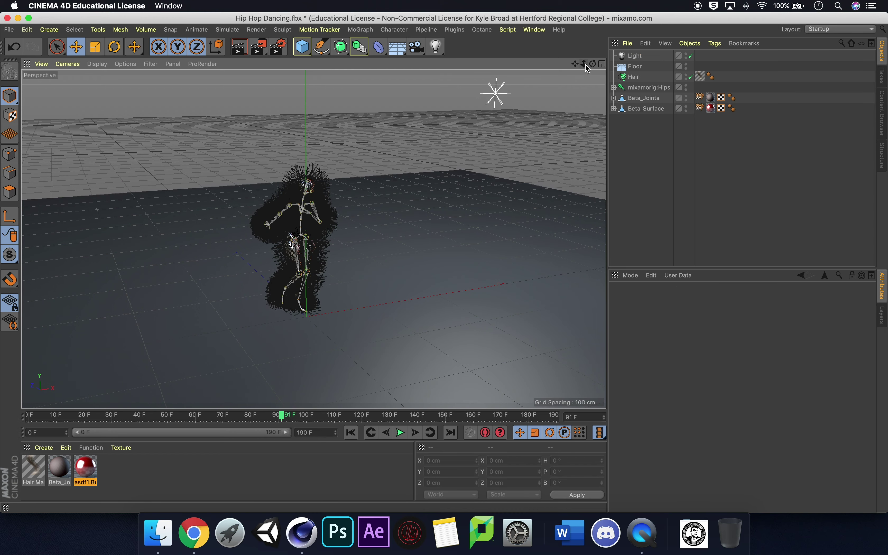
- Move the light along the Z axis to about 192 cm and render the view
left_click_drag(585, 64, 358, 99)
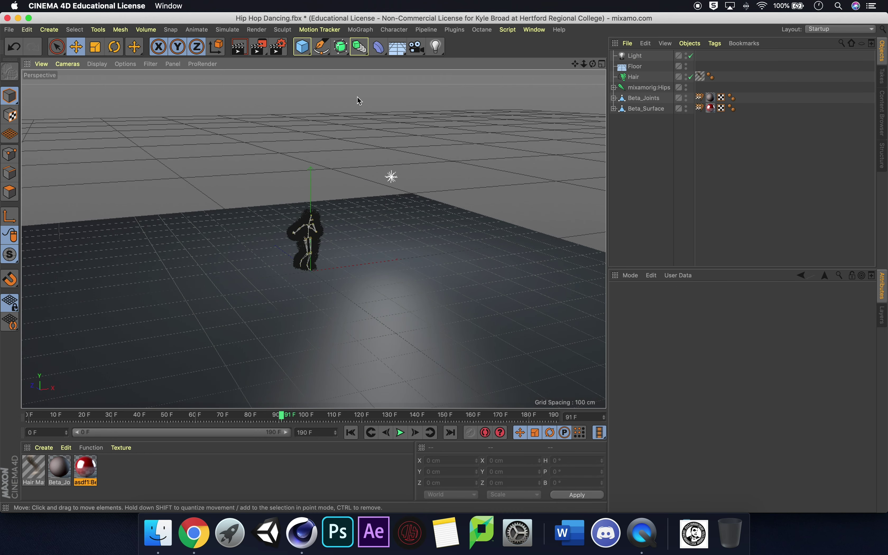
left_click(638, 57)
left_click_drag(356, 168, 328, 160)
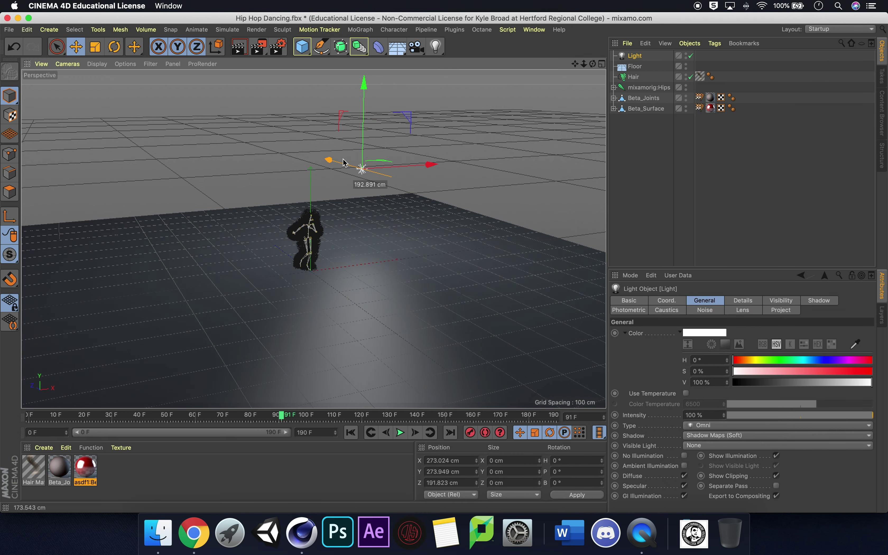
left_click_drag(585, 64, 324, 107)
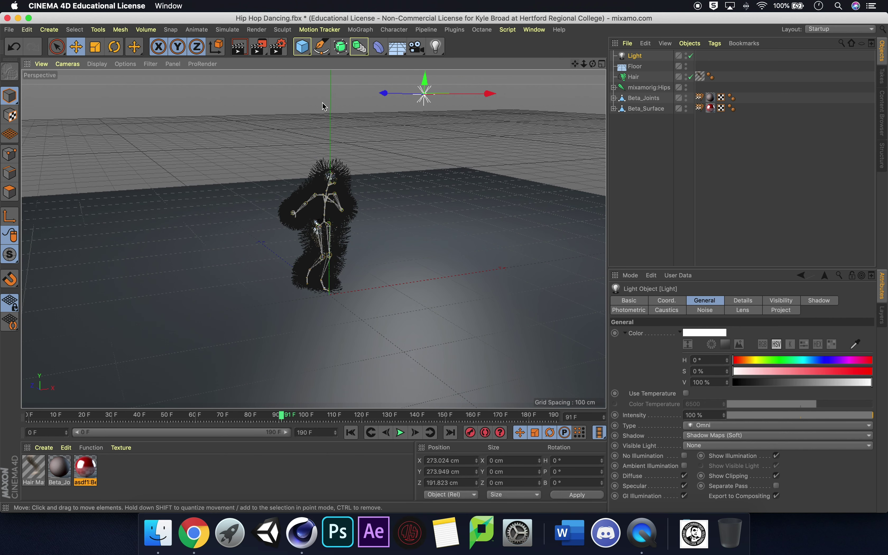
left_click(240, 47)
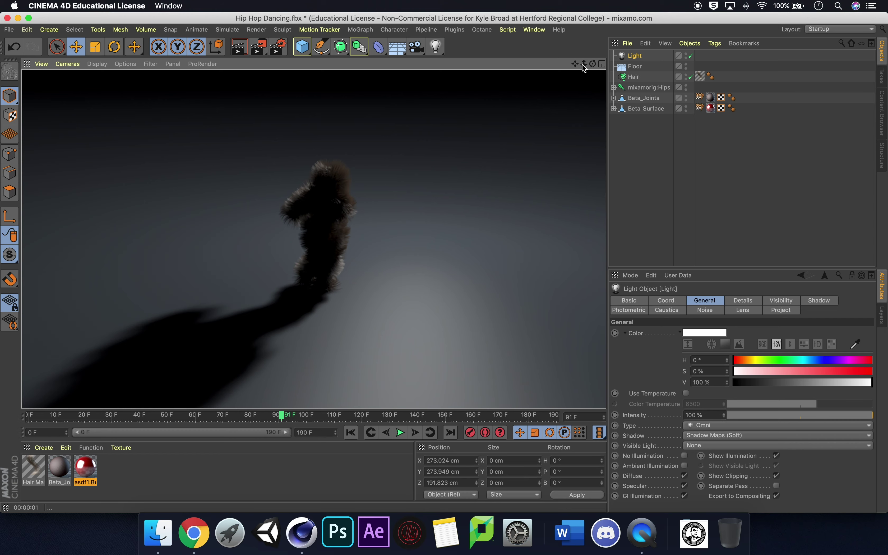
left_click(522, 222)
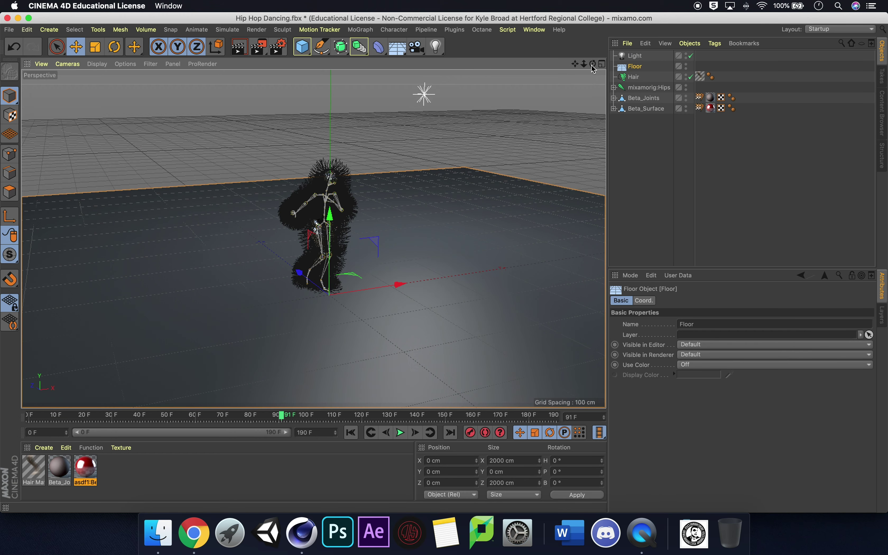
- Render a closer view of the character to examine the fur's lighting
scroll(314, 239, "up", 5)
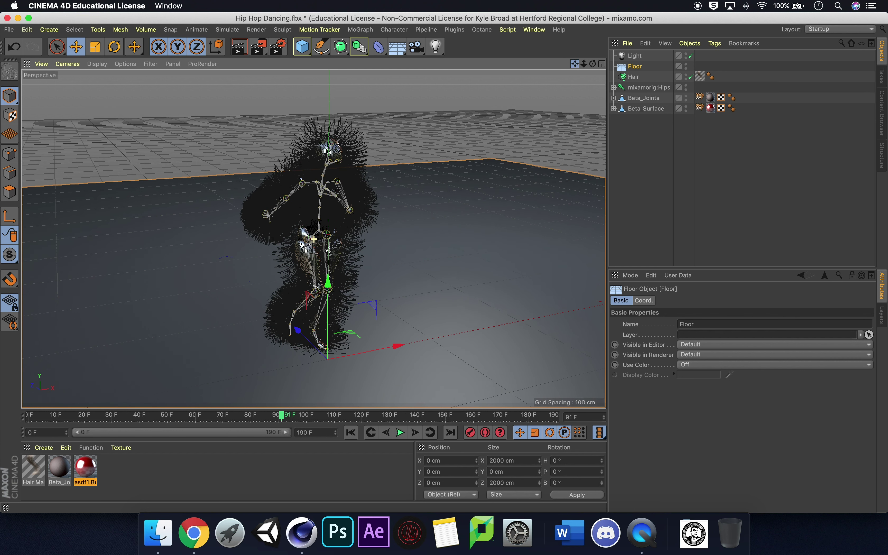
left_click(244, 49)
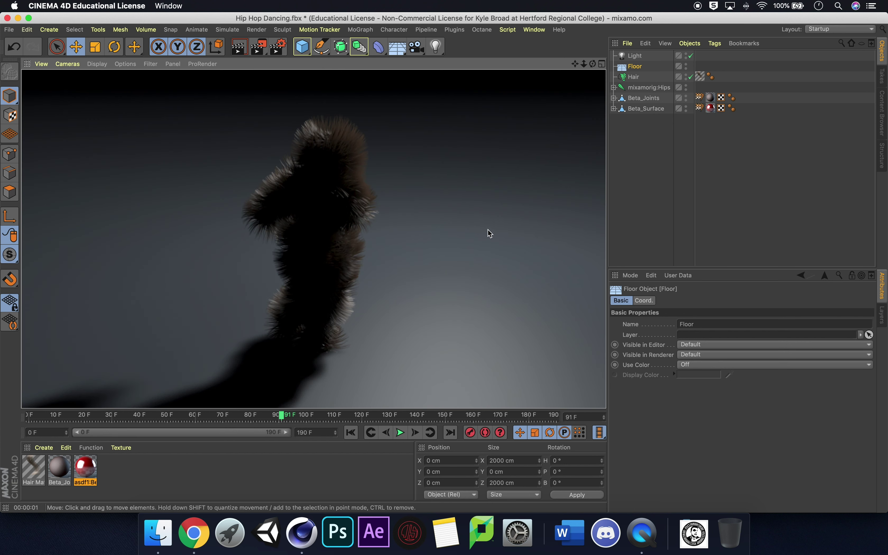
left_click(488, 229)
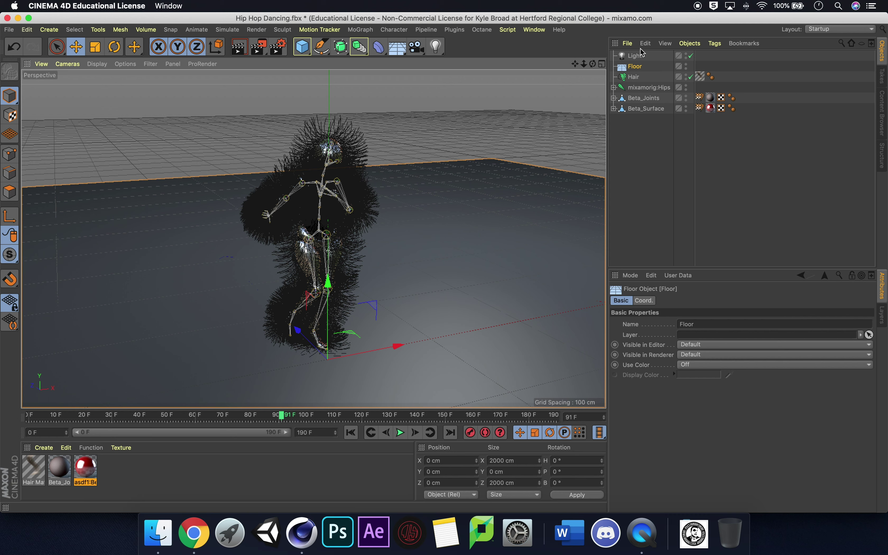
- Load the Heat 2 gradient preset into the hair material's color and render the view
double_click(37, 465)
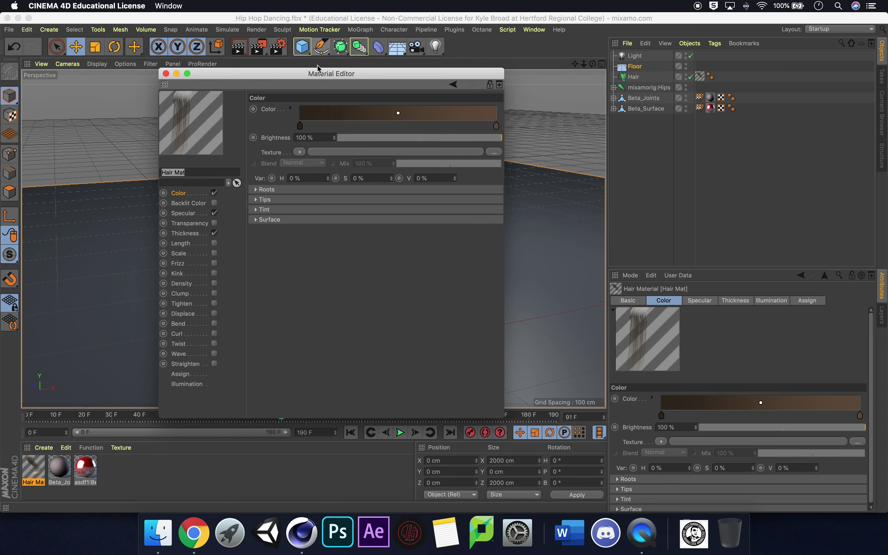
left_click_drag(287, 77, 384, 83)
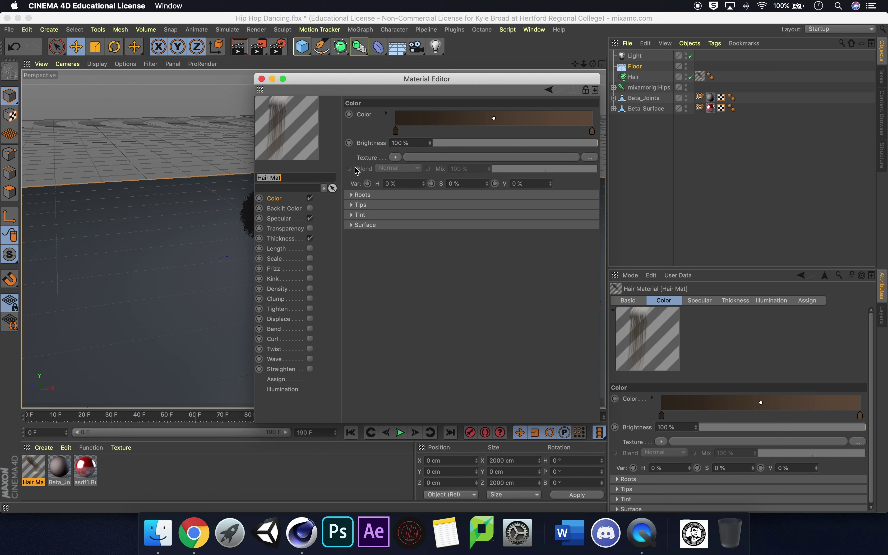
left_click(396, 157)
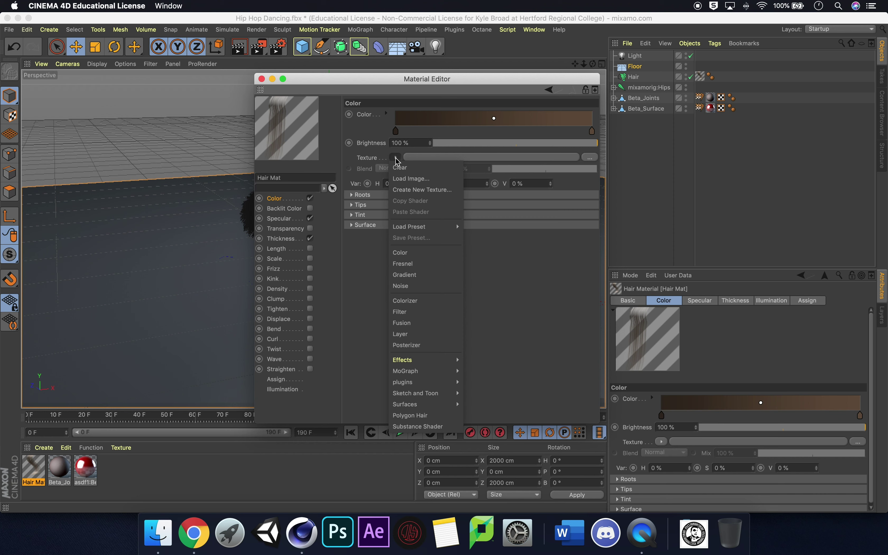
left_click(396, 158)
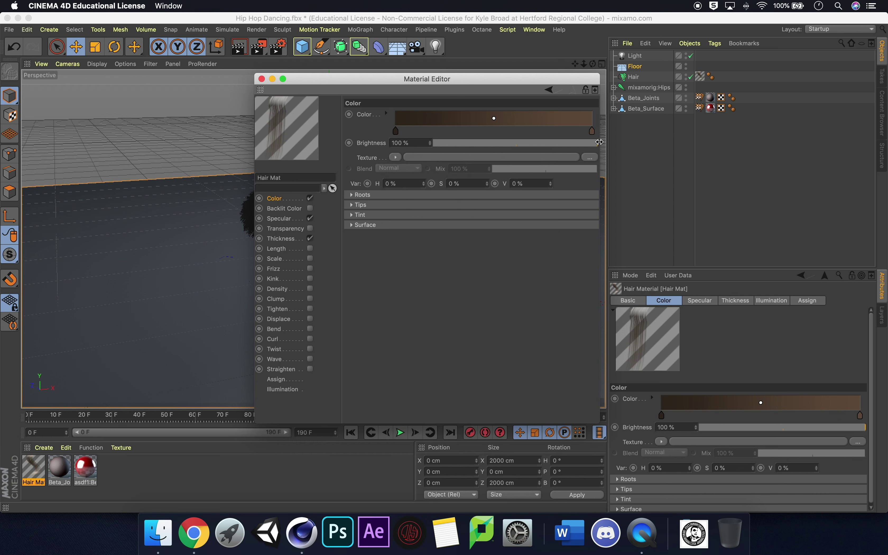
left_click(387, 114)
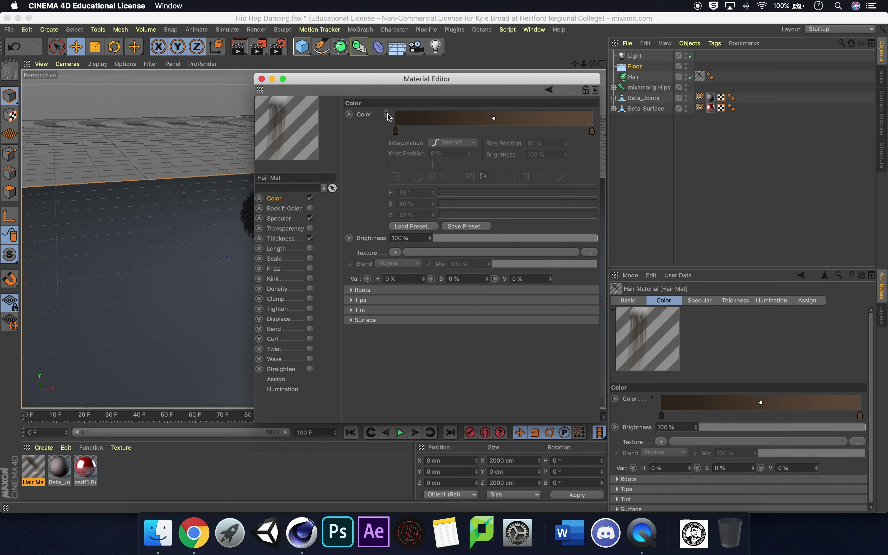
left_click(425, 227)
scroll(439, 229, "down", 3)
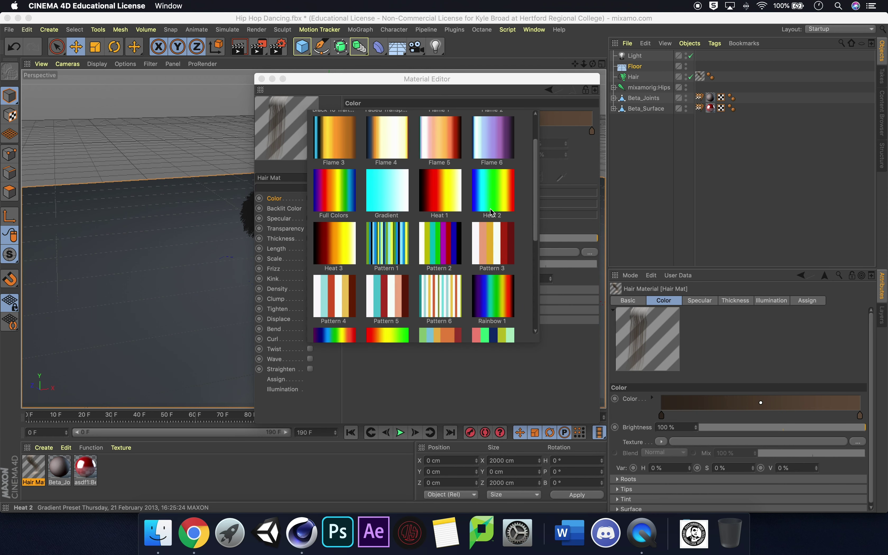
left_click(492, 212)
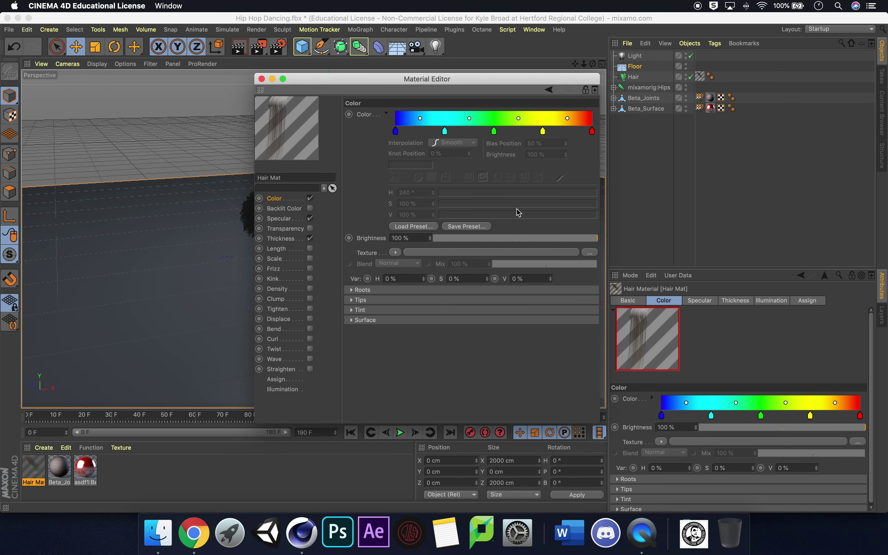
left_click(262, 79)
key("ctrl+r")
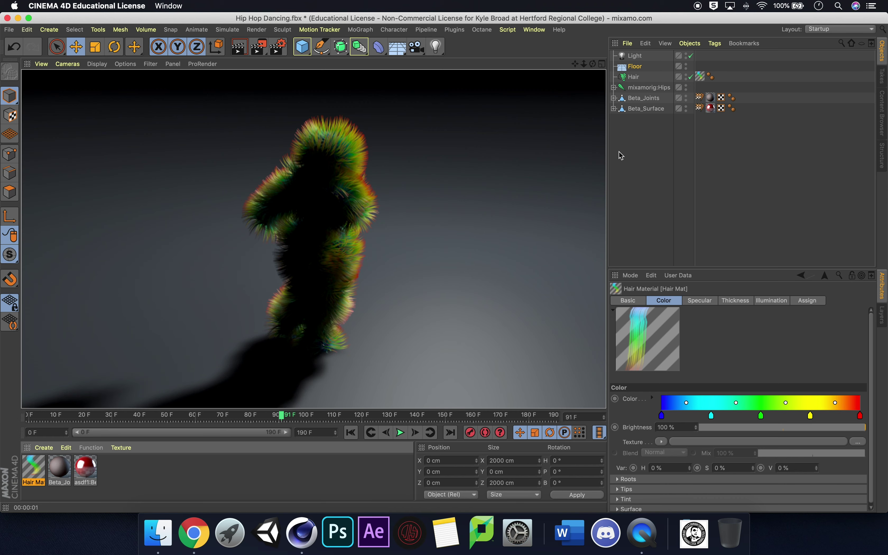
left_click(560, 235)
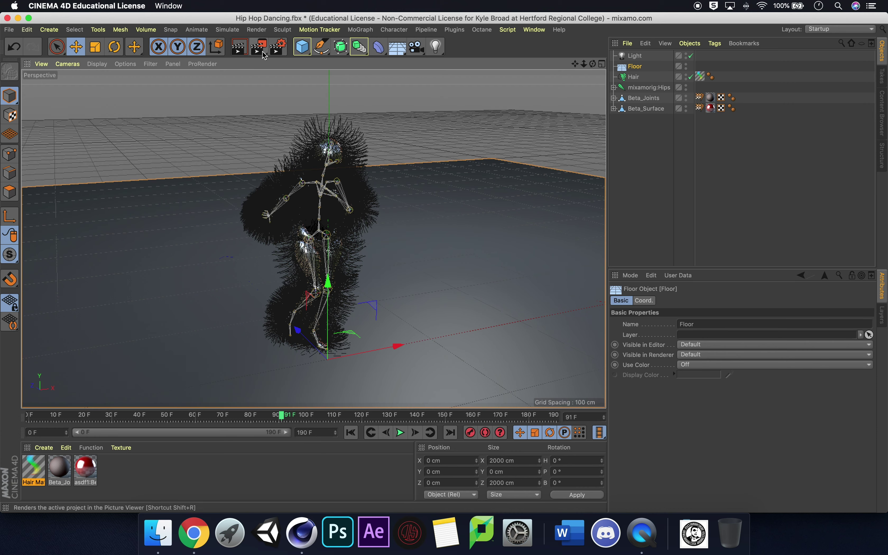
- Add the Ambient Occlusion effect to the render settings and render the view
left_click(278, 46)
left_click(309, 221)
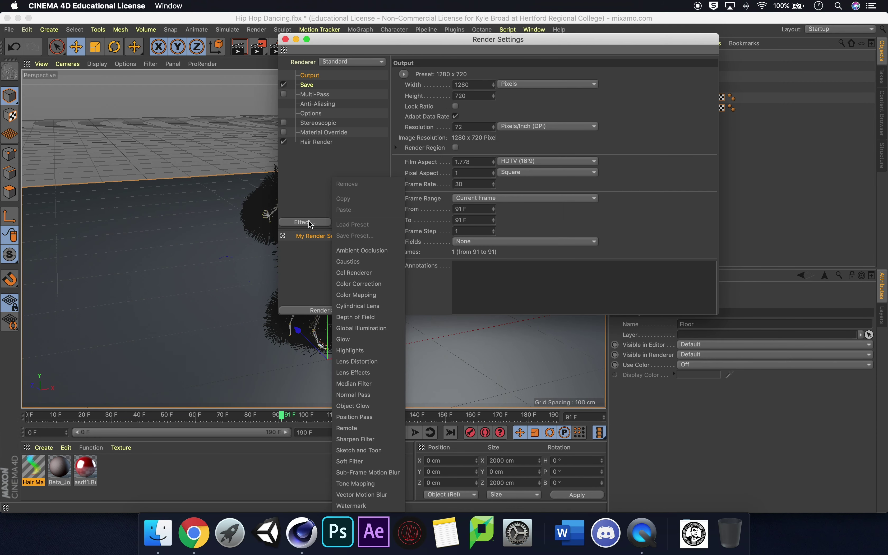
left_click(360, 251)
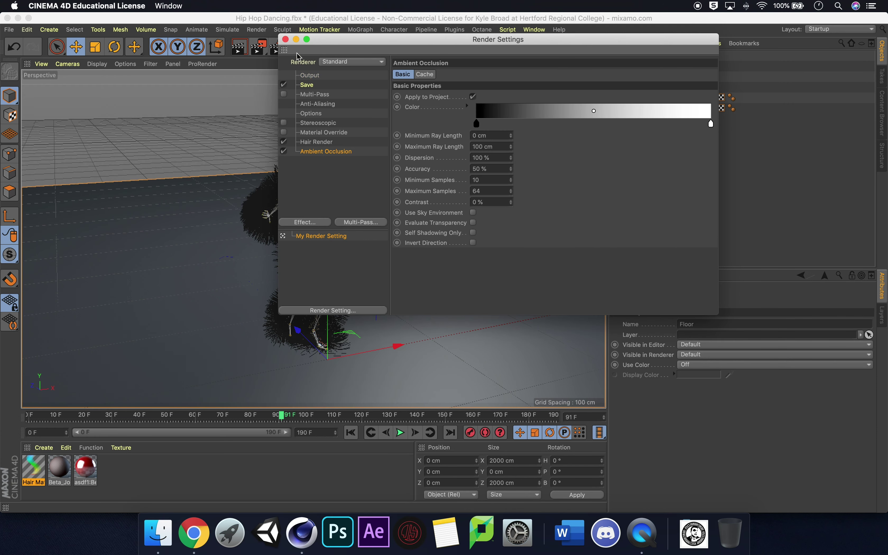
left_click(286, 38)
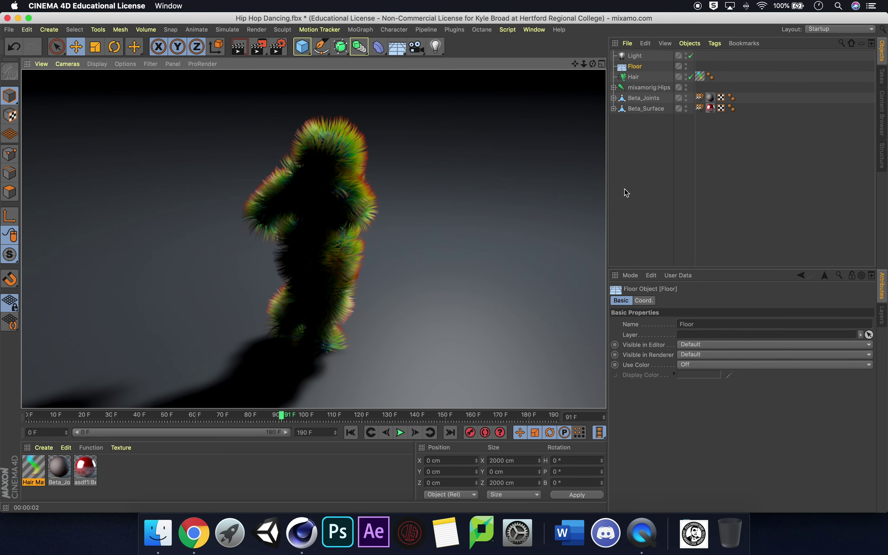
left_click(524, 212)
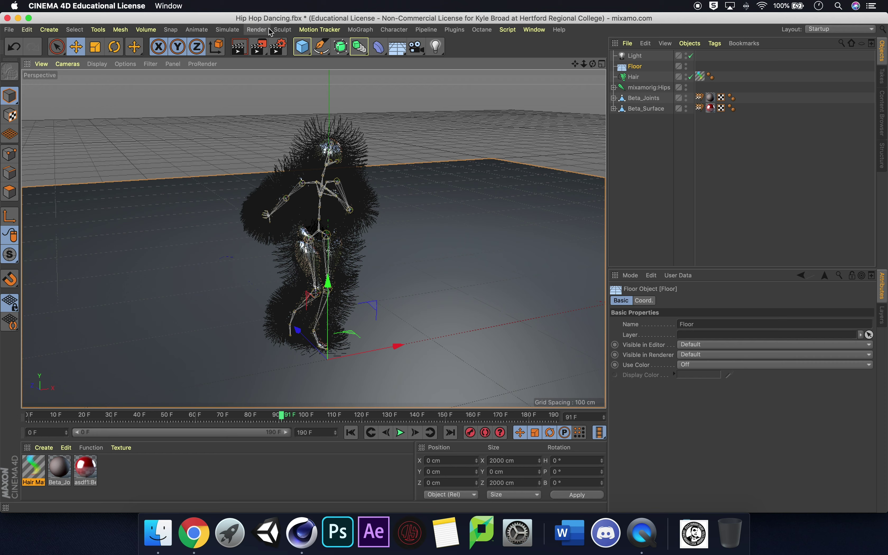
- Disable the Ambient Occlusion effect in the render settings
left_click(278, 47)
left_click(281, 153)
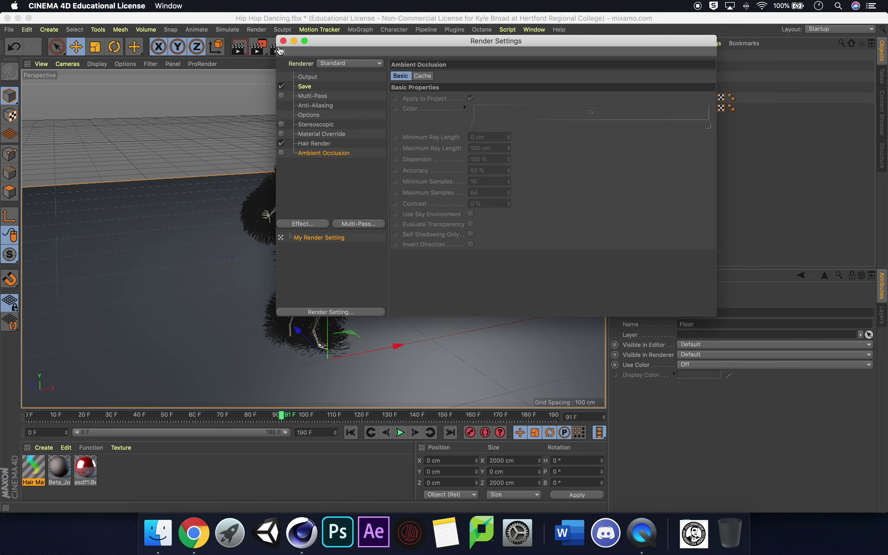
left_click(283, 40)
- Move the light along the Z axis to about -303 cm and render the view from afar and from a closer, lower angle
left_click_drag(586, 64, 561, 103)
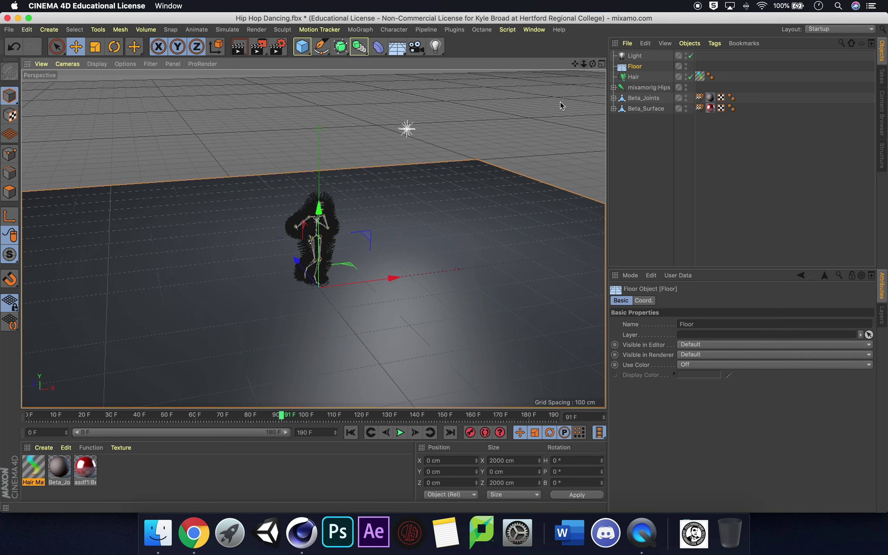
left_click(408, 131)
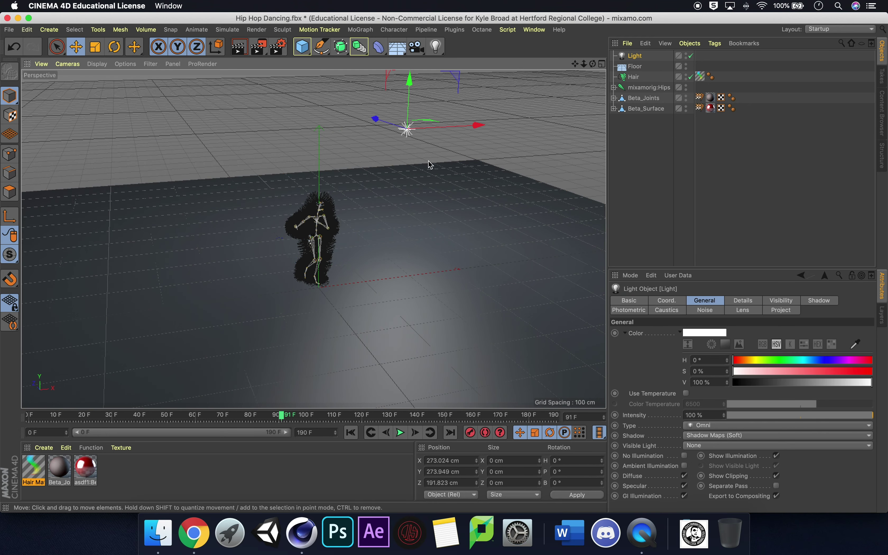
left_click_drag(374, 117, 486, 218)
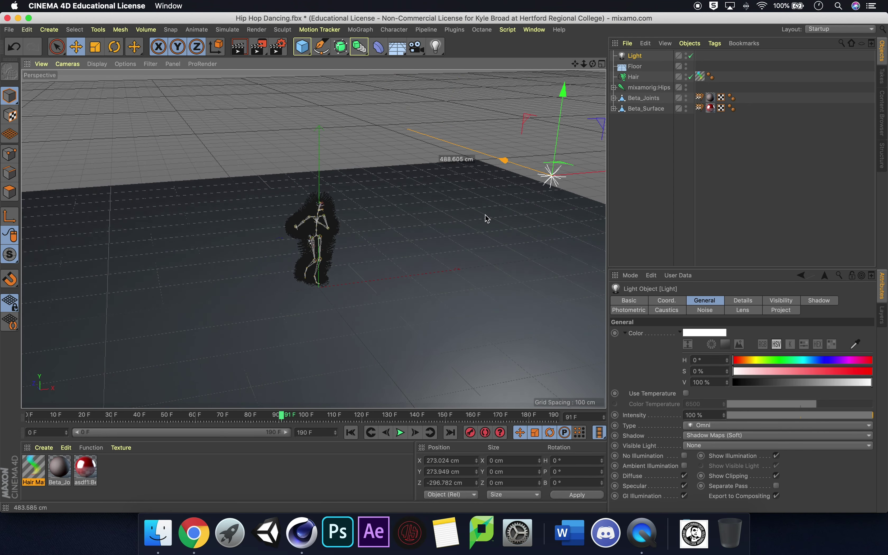
left_click(244, 51)
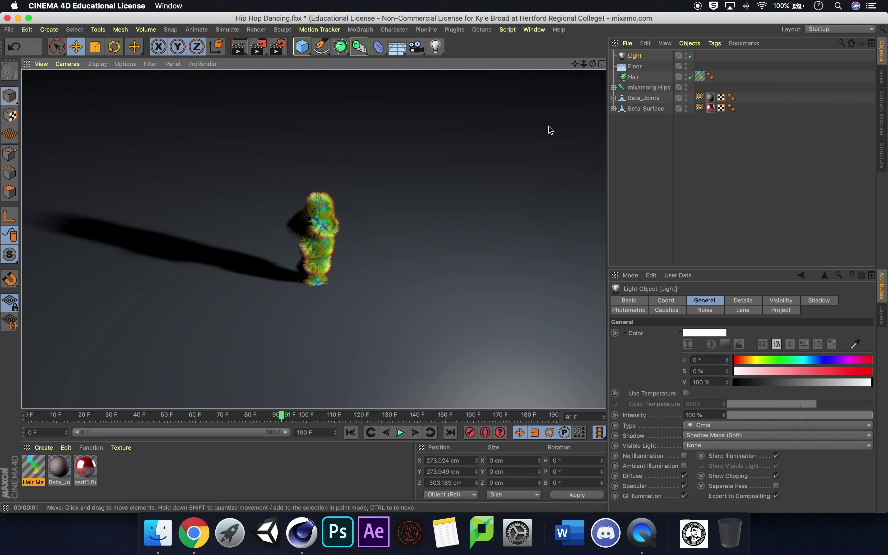
left_click(491, 213)
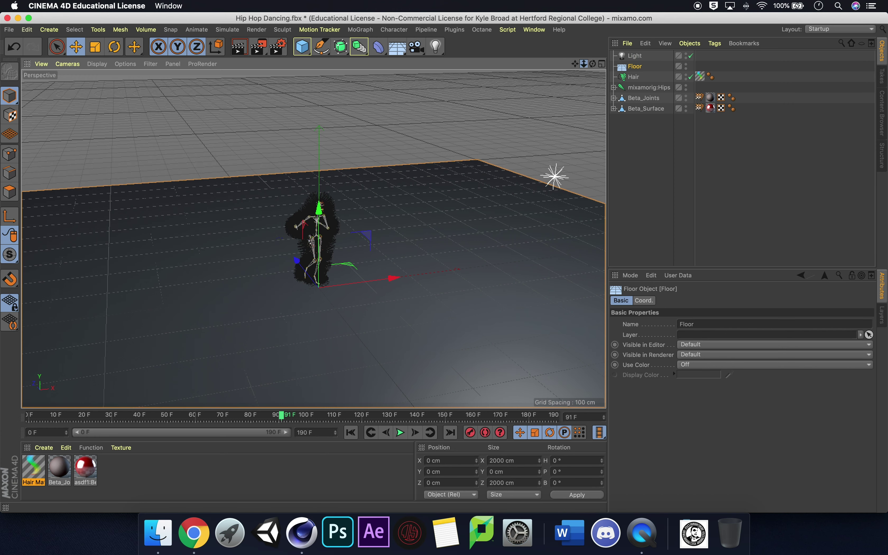
left_click_drag(593, 64, 594, 261)
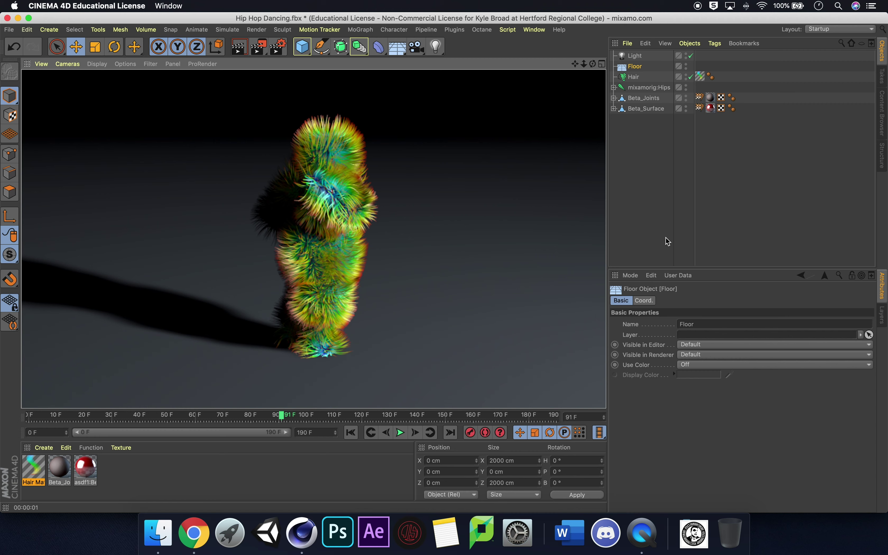
left_click(657, 241)
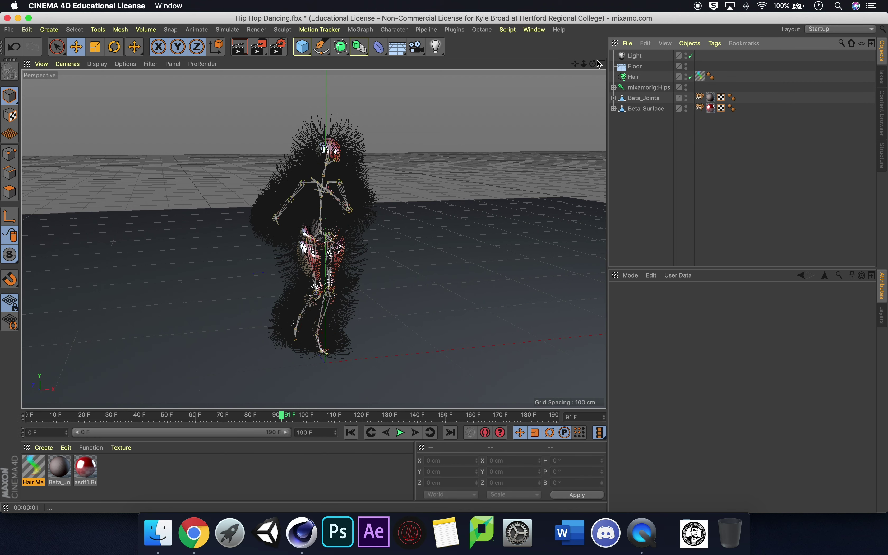
- Enable the Length channel of the hair material and set its variation to 50%
left_click_drag(594, 64, 591, 82)
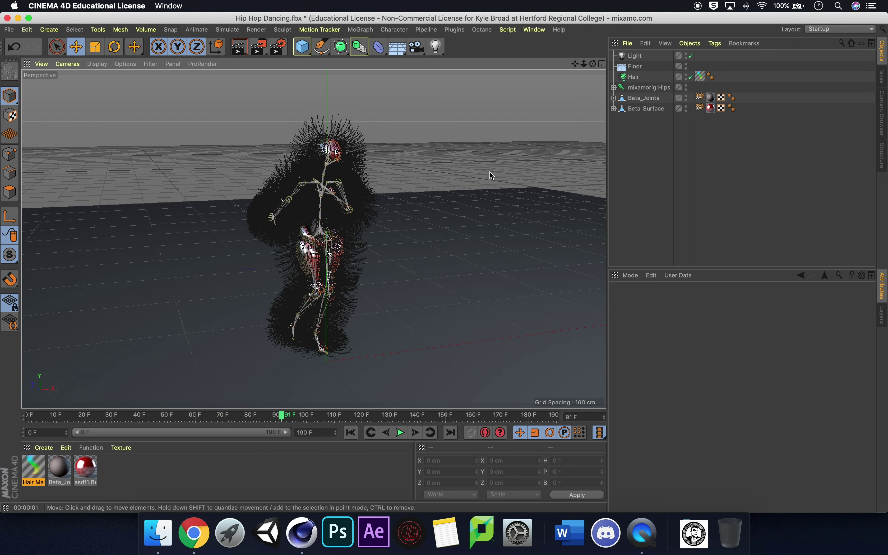
double_click(35, 470)
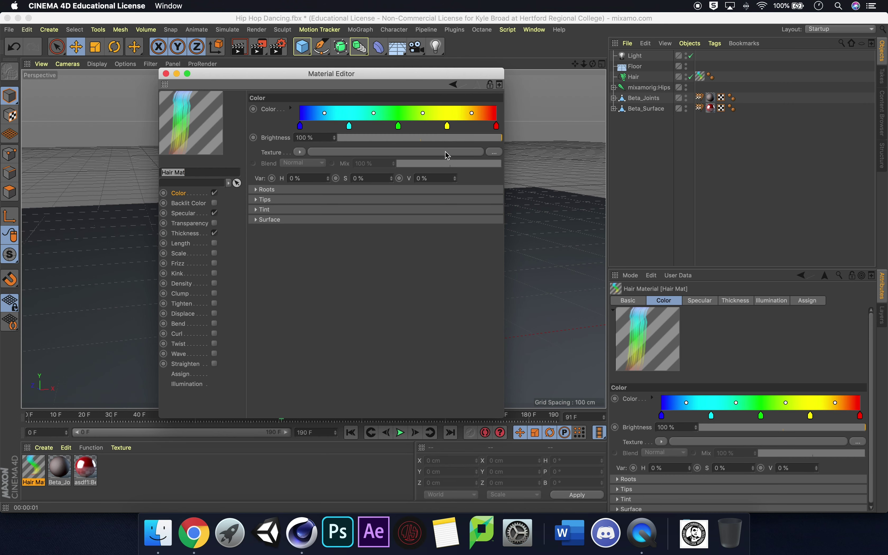
left_click_drag(369, 76, 421, 67)
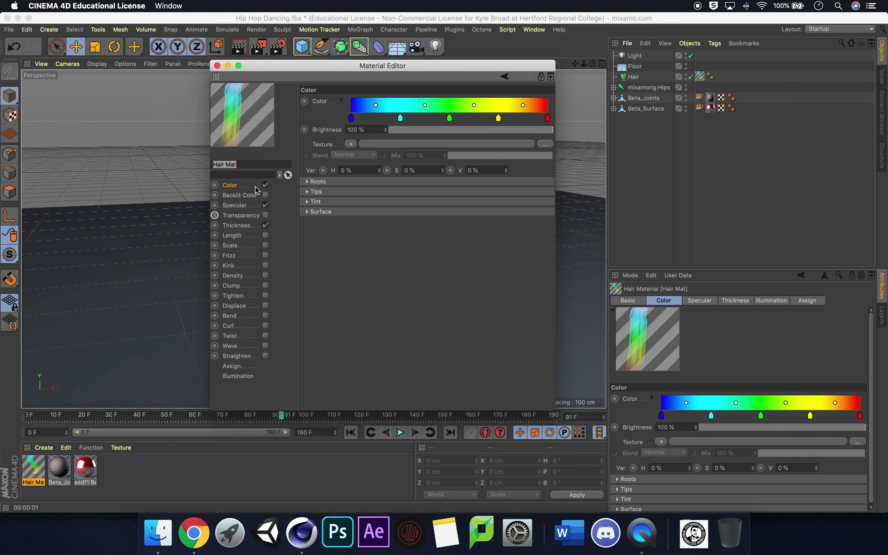
left_click(253, 336)
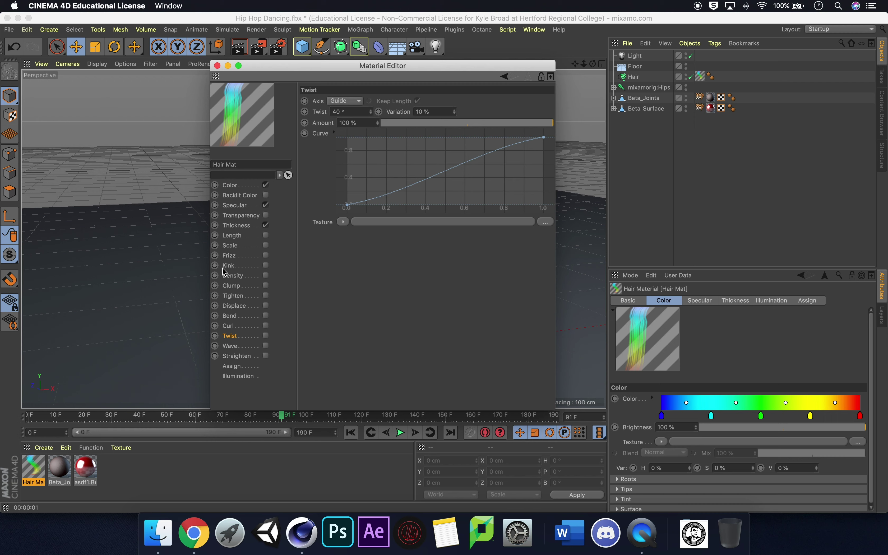
left_click(237, 228)
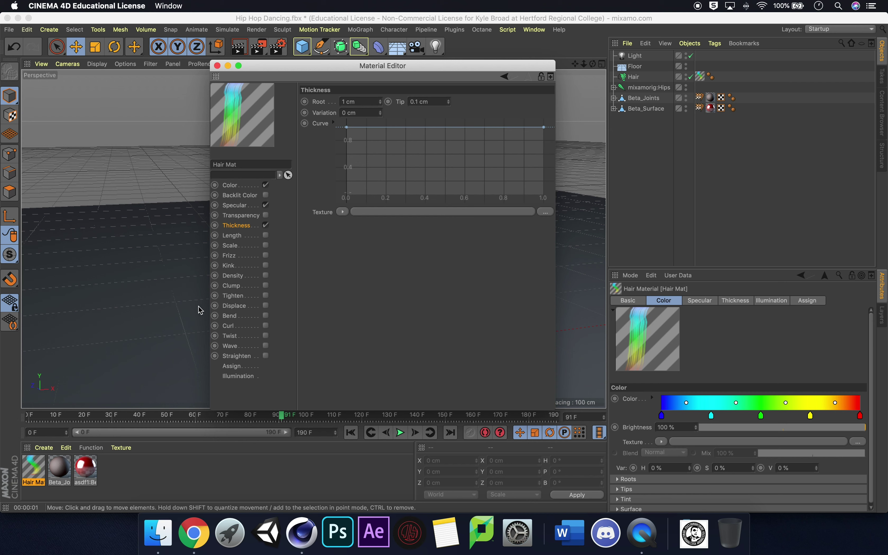
left_click(235, 235)
left_click(267, 236)
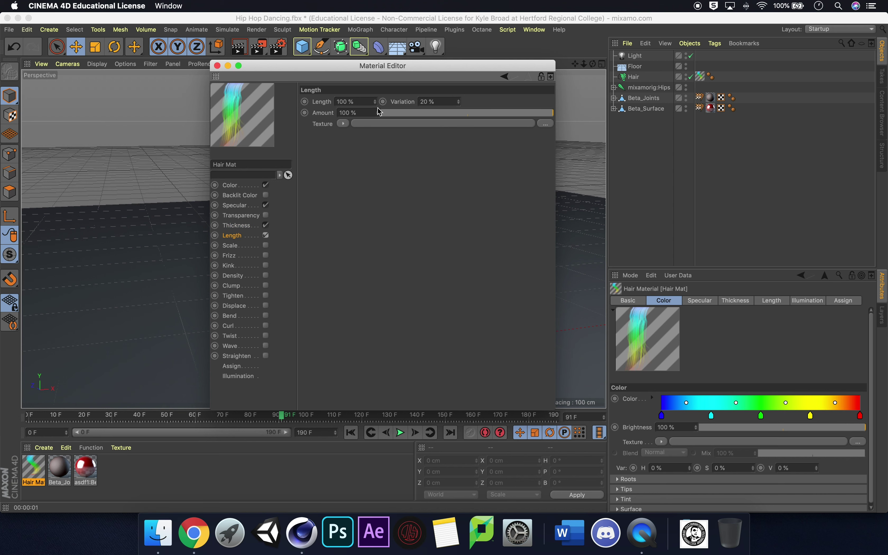
left_click(425, 106)
type("50")
key("Return")
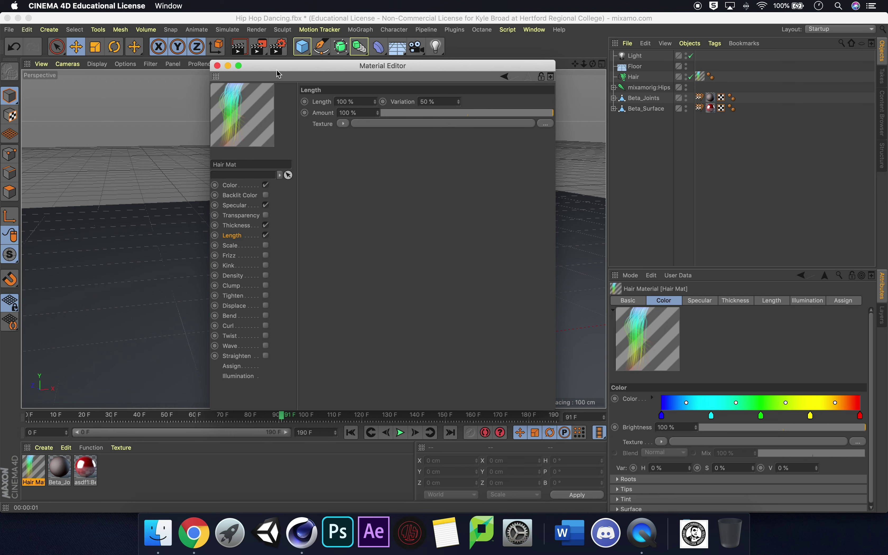
- Render the view with the varied hair lengths, then advance the animation to frame 121 and render that pose
left_click_drag(280, 66, 504, 59)
left_click(237, 55)
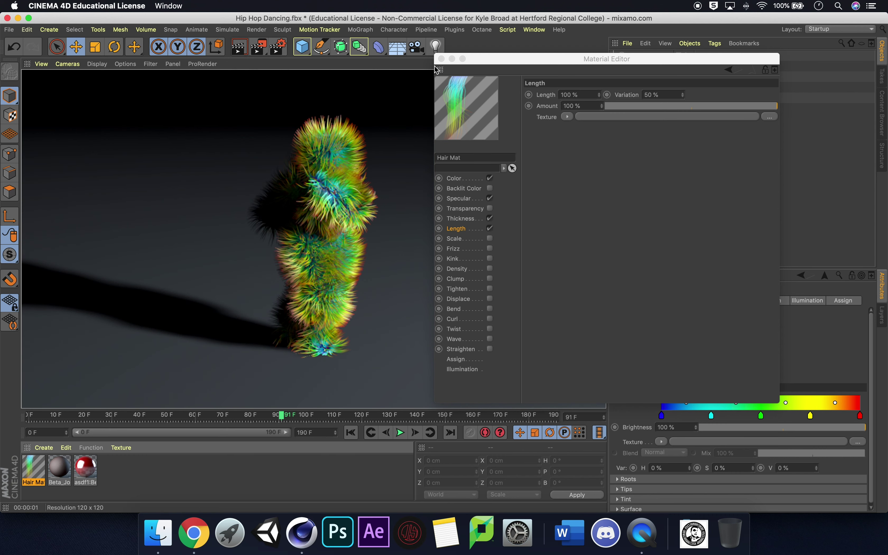
left_click(441, 59)
left_click(401, 433)
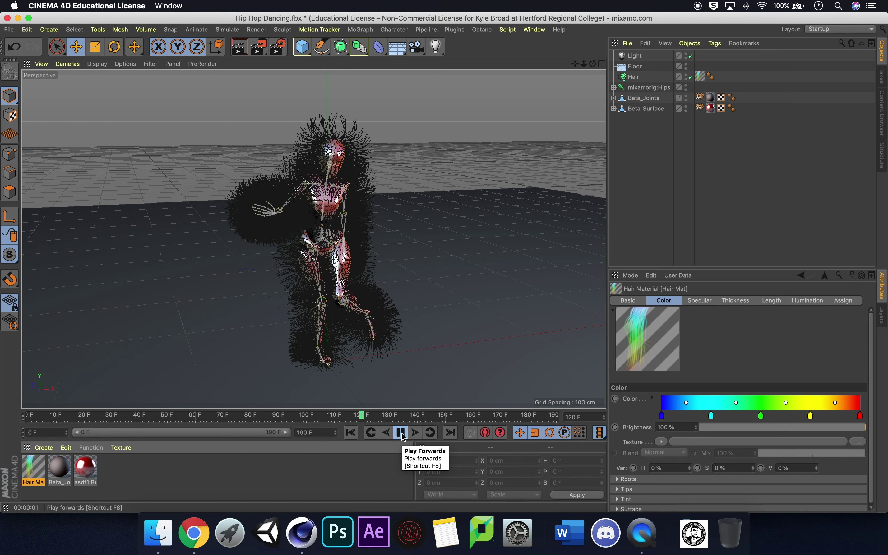
left_click(401, 433)
left_click(238, 50)
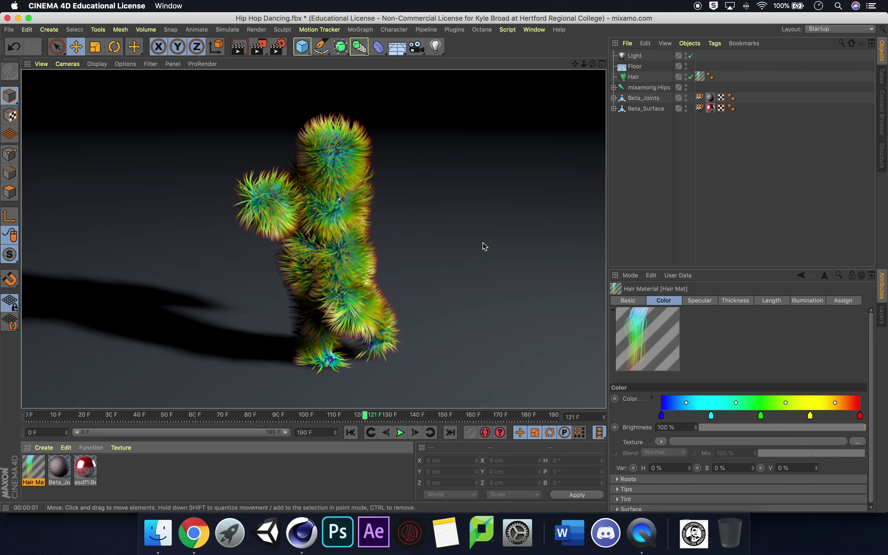
left_click(496, 223)
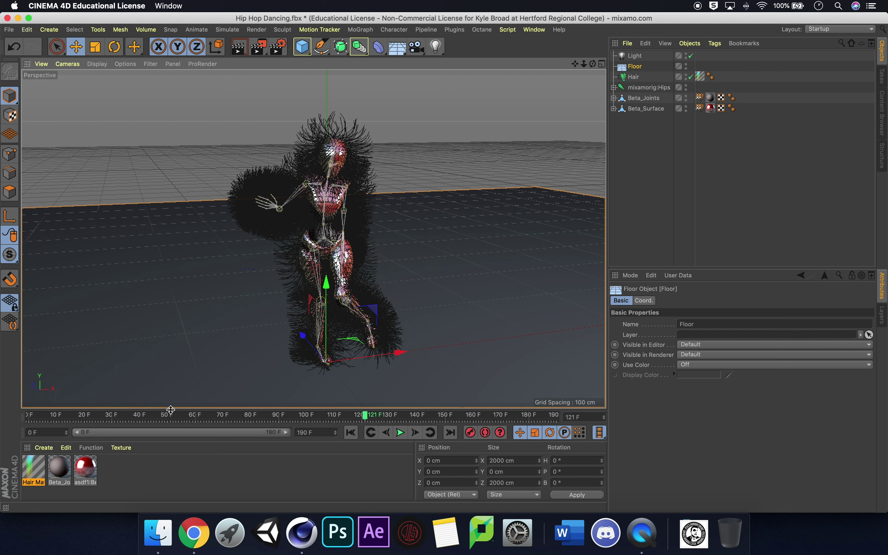
- Create a new material with Ward reflectance at 18% roughness, 53% reflection strength and 34% specular strength
left_click(45, 448)
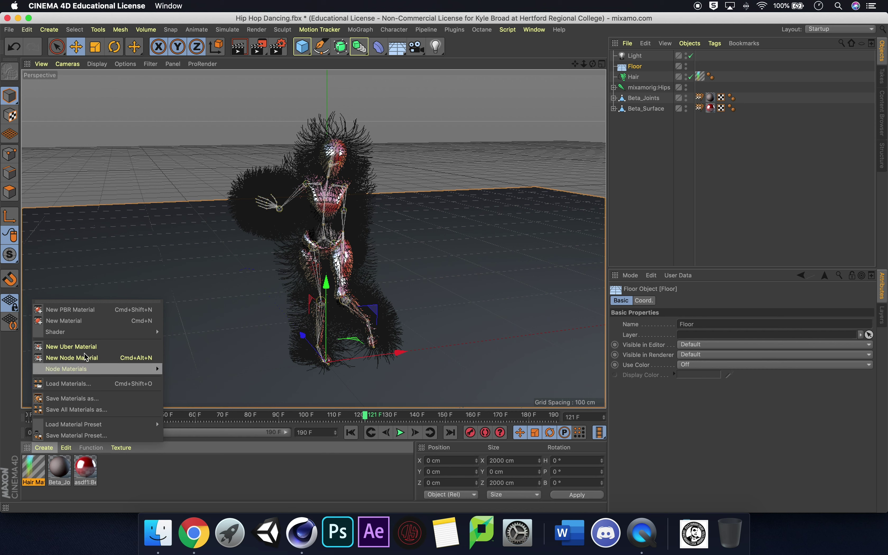
left_click(90, 326)
double_click(34, 468)
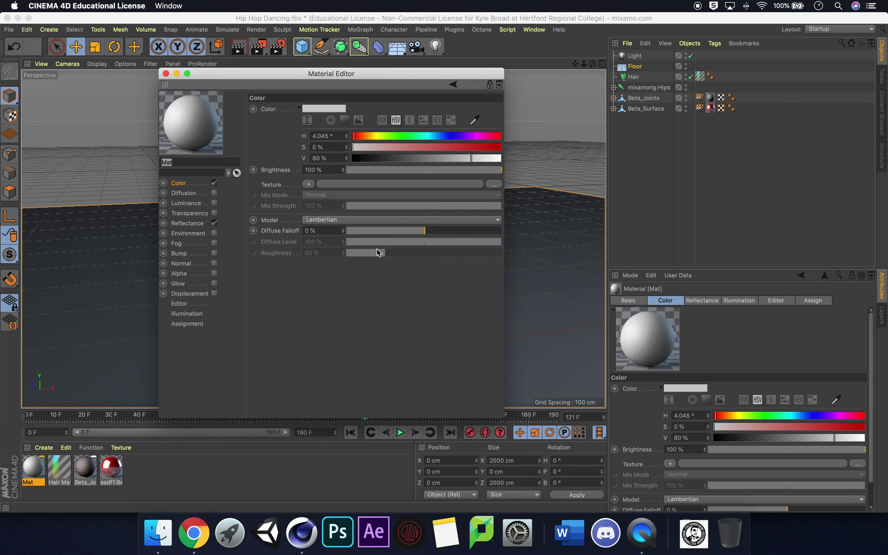
left_click(188, 223)
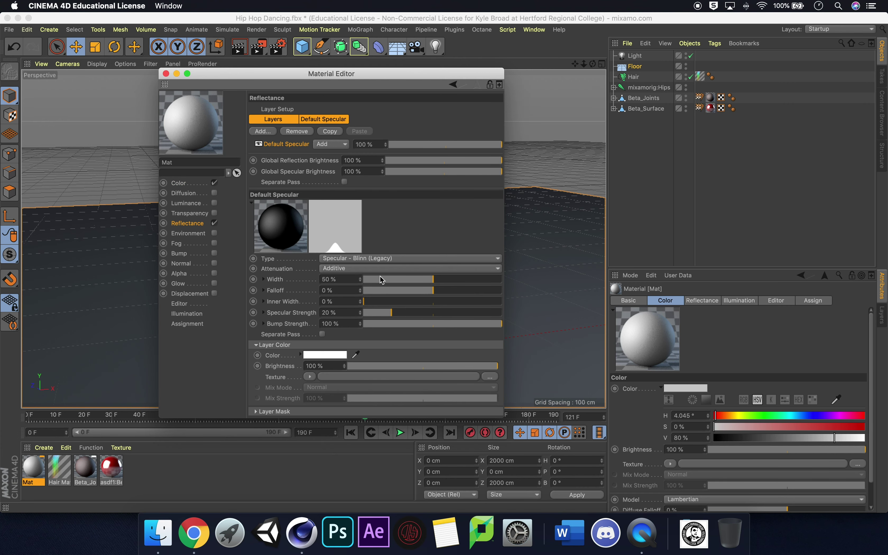
left_click(408, 259)
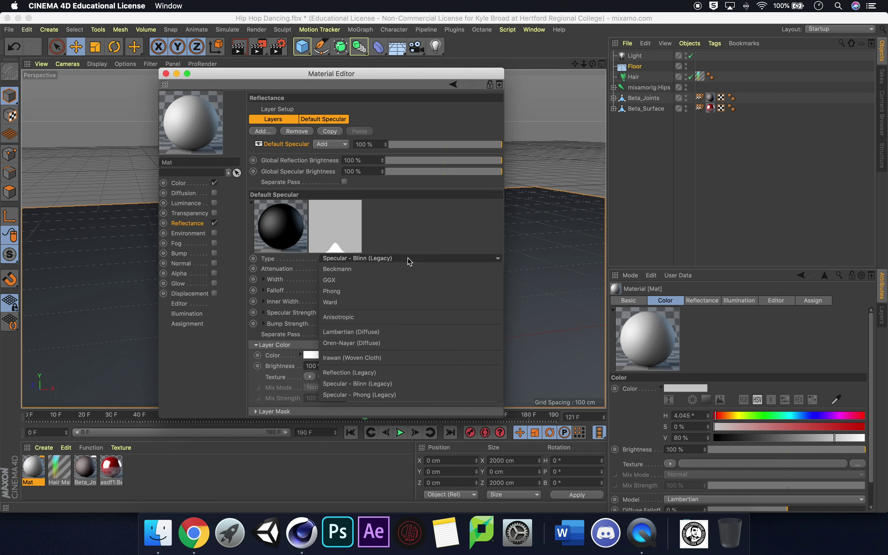
left_click(389, 304)
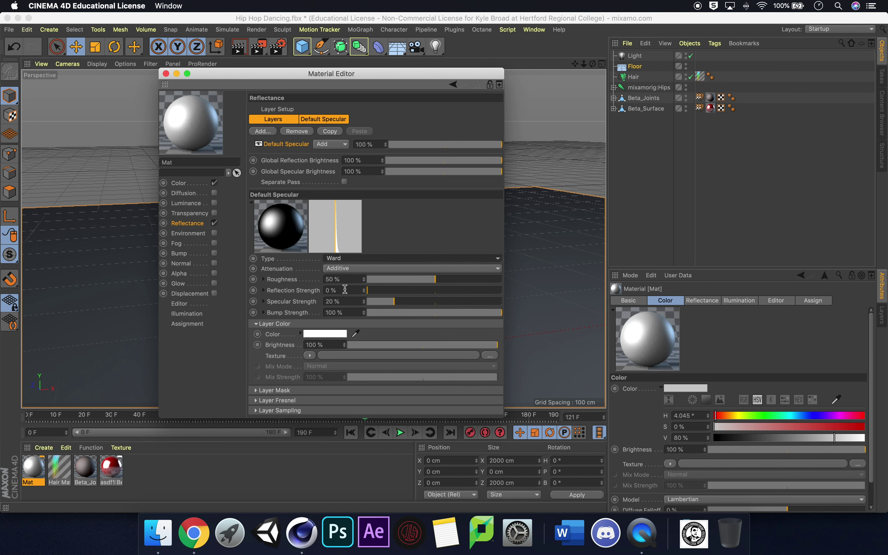
left_click_drag(434, 280, 413, 302)
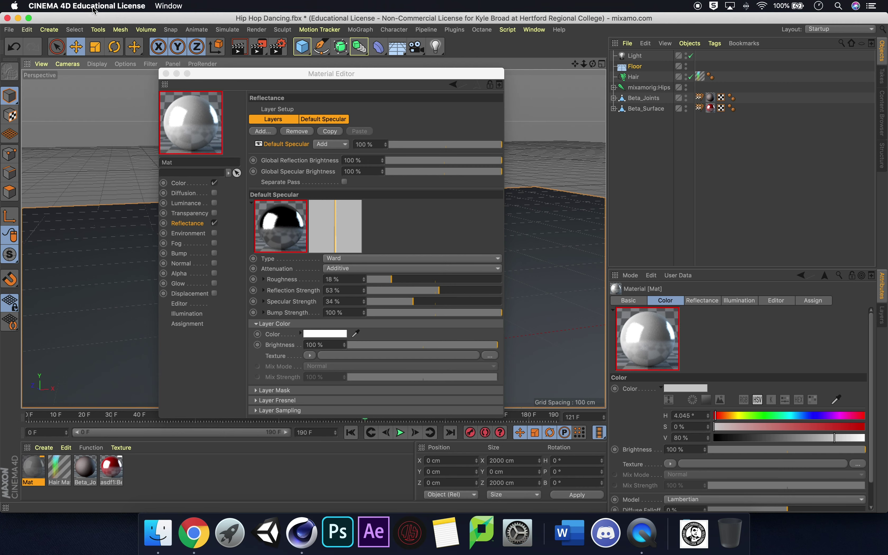
- Apply the new reflective material to the floor and render the view with the floor reflection in frame
left_click(167, 74)
left_click_drag(35, 470, 173, 358)
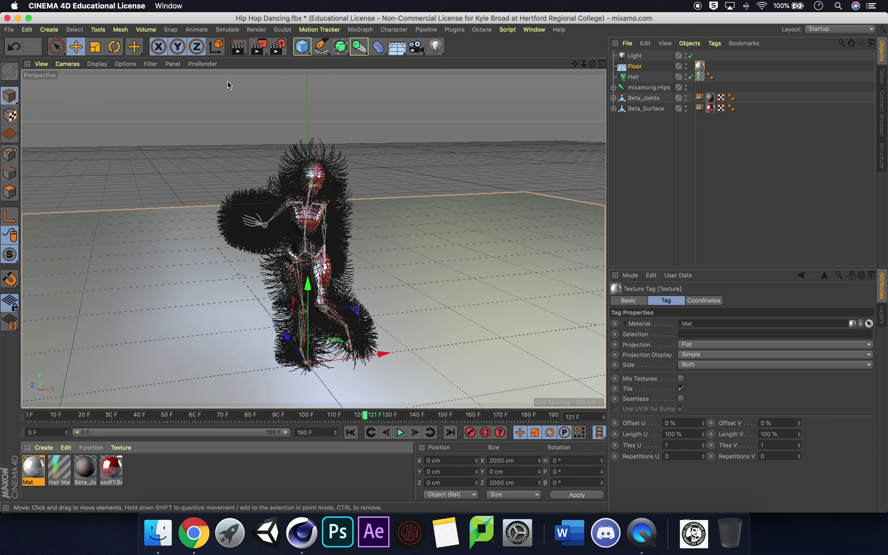
left_click(239, 46)
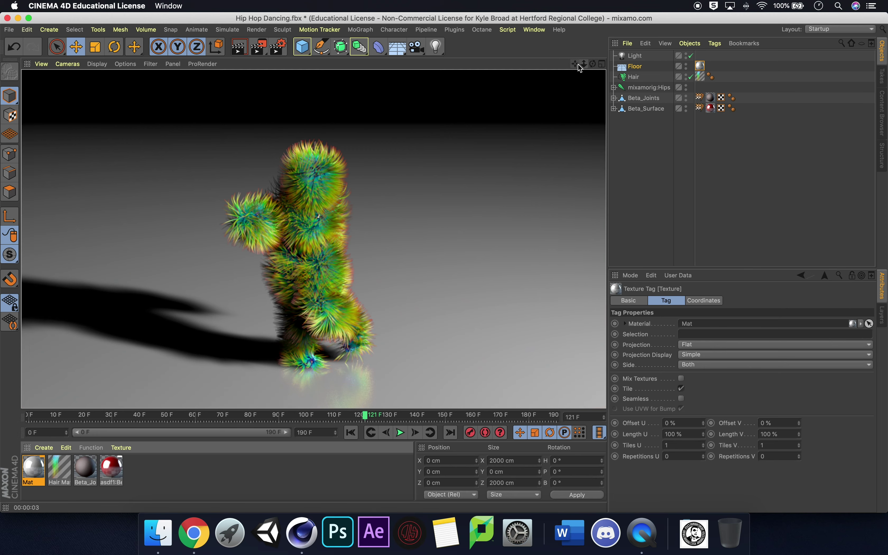
left_click_drag(575, 64, 575, 55)
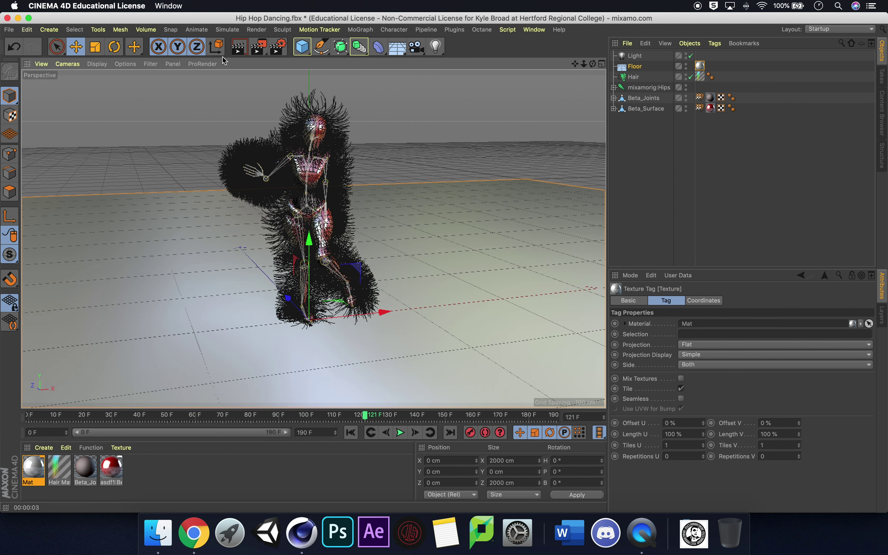
key("super+r")
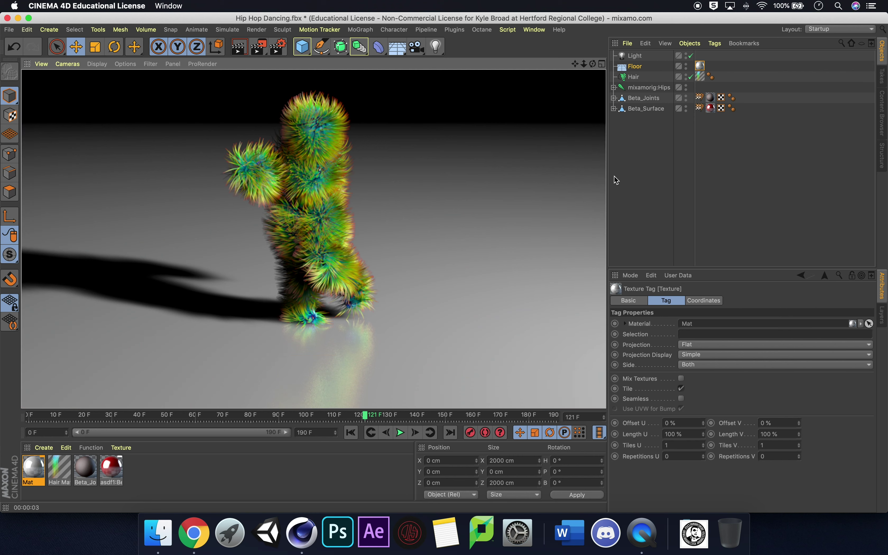
- Advance the animation to frame 144 and render the dance pose, including from a low angle
left_click(404, 433)
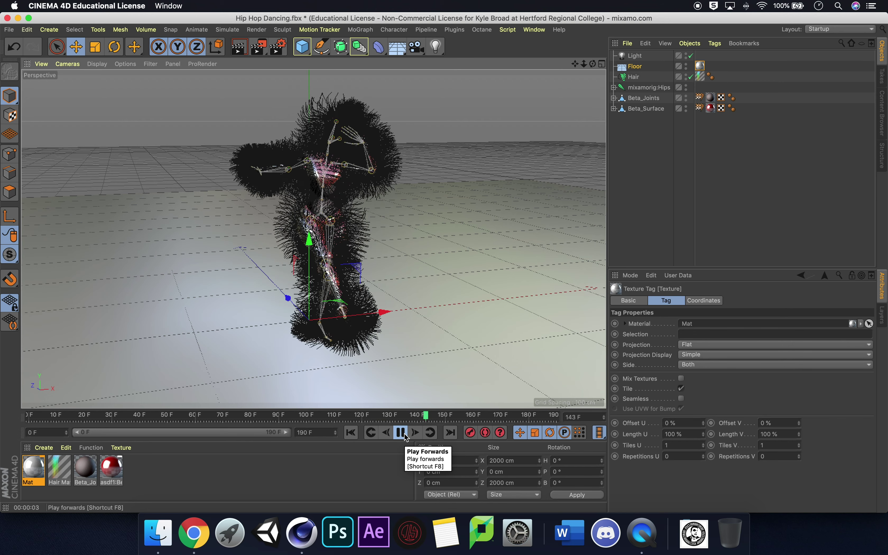
left_click(404, 434)
key("ctrl+Up")
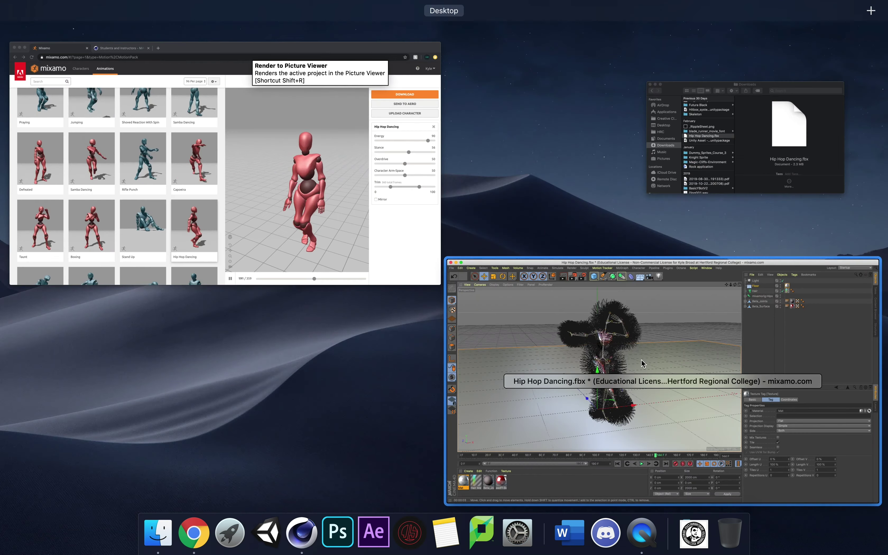
left_click(664, 363)
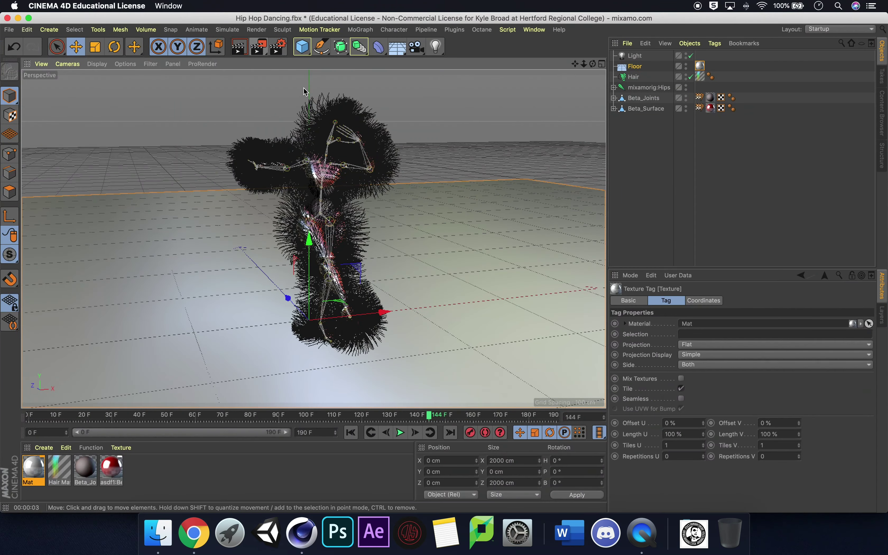
left_click(240, 48)
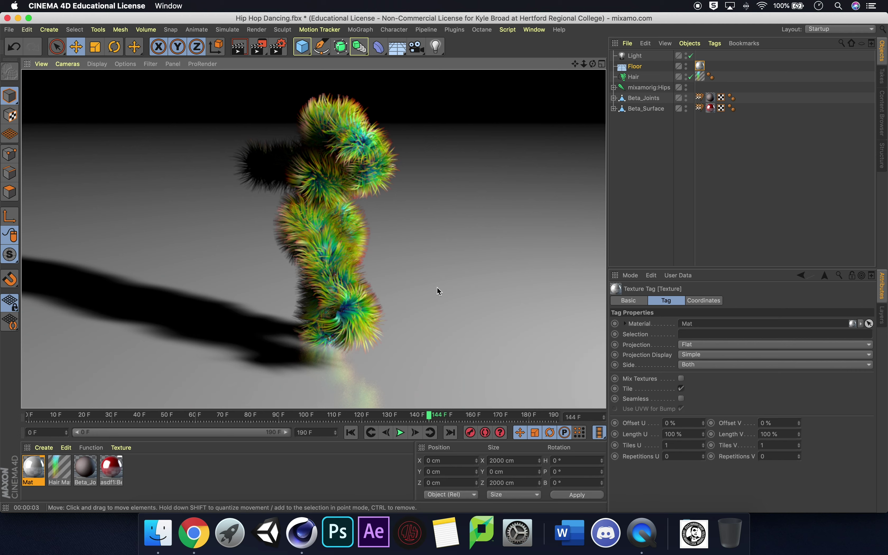
left_click(442, 294)
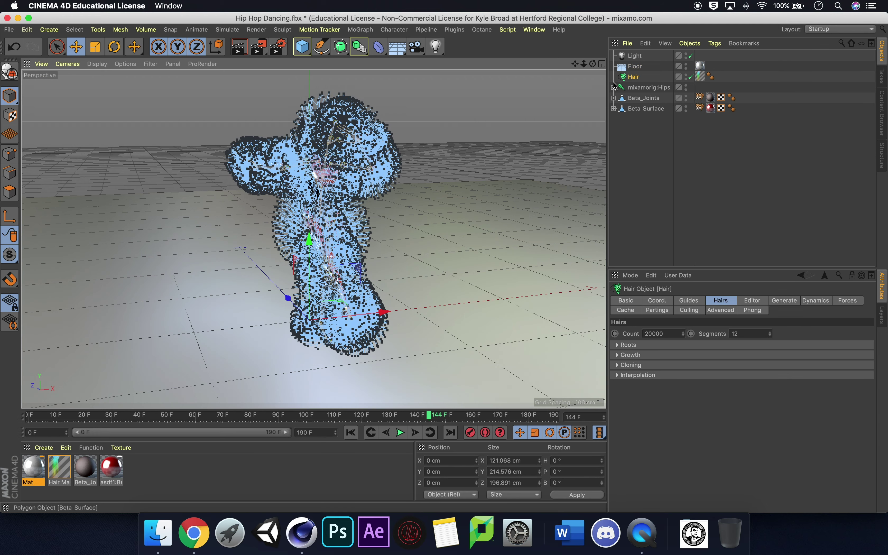
left_click_drag(593, 64, 509, 93)
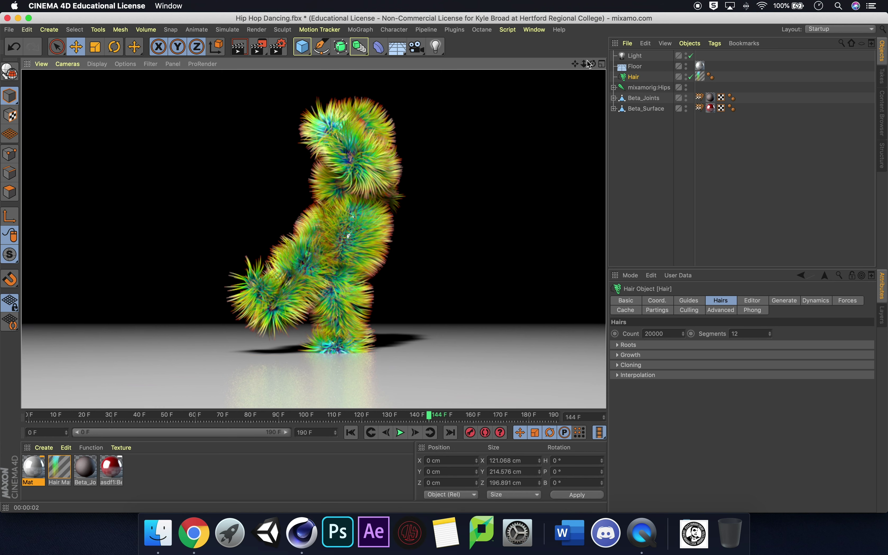
left_click_drag(592, 64, 557, 74)
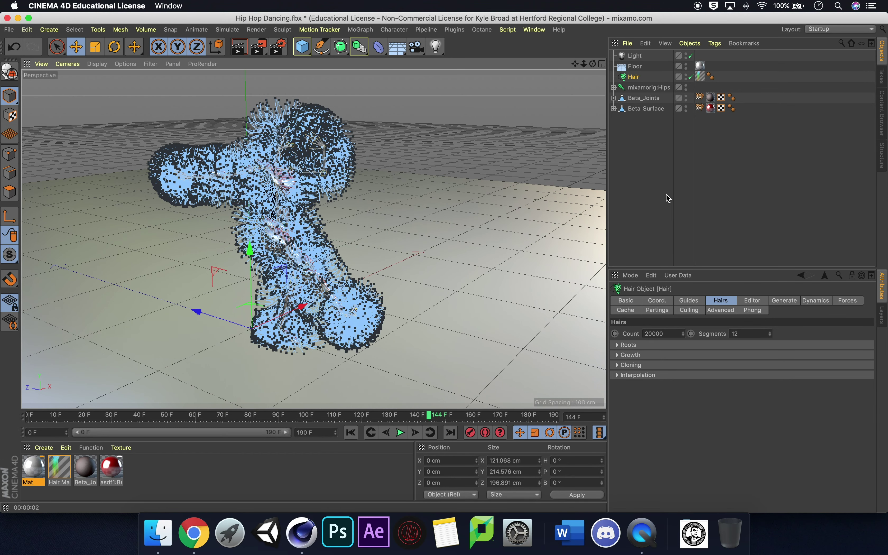
- Add a Hair Collider tag to the Hair object
right_click(639, 79)
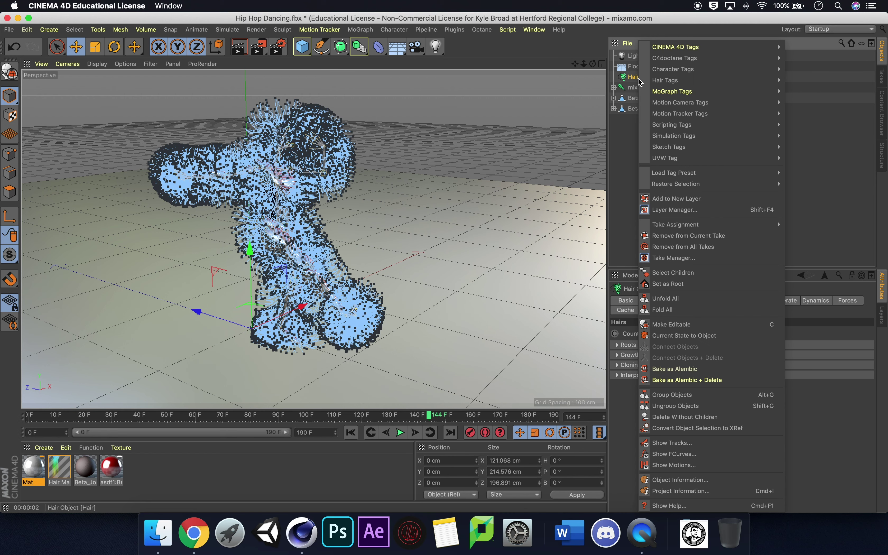
mouse_move(686, 83)
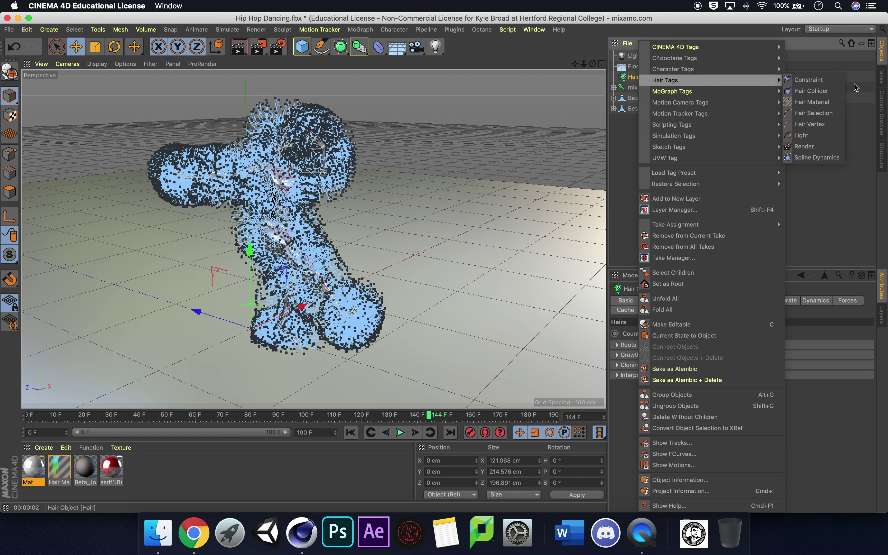
left_click(827, 92)
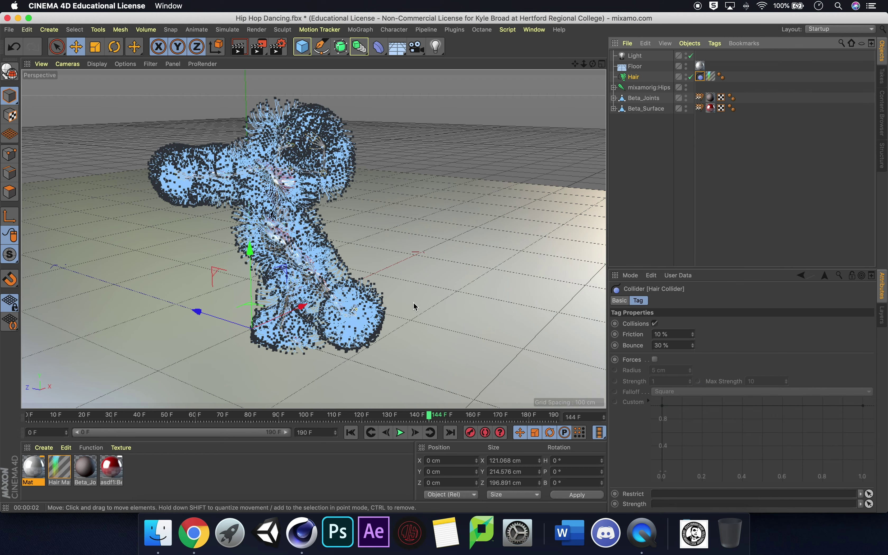
- Advance the animation to frame 181 and render the pose from two different camera angles
left_click(401, 432)
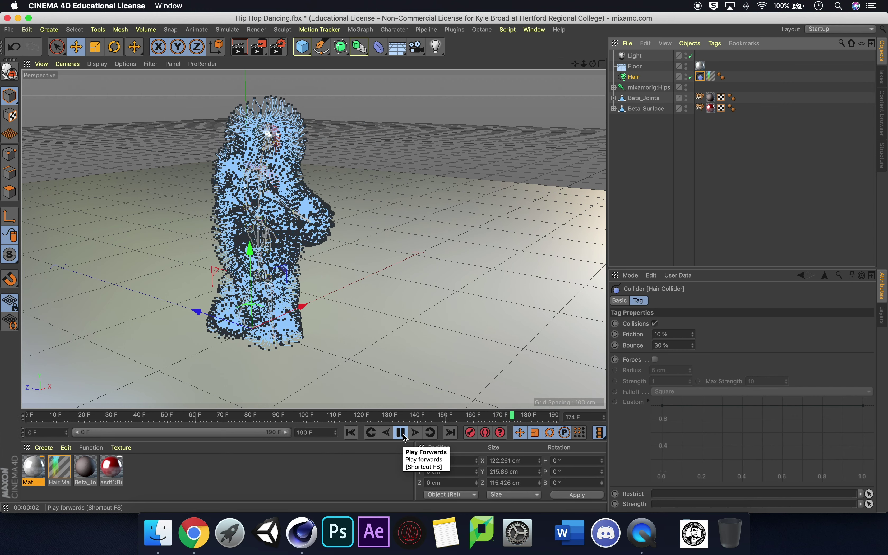
left_click(402, 436)
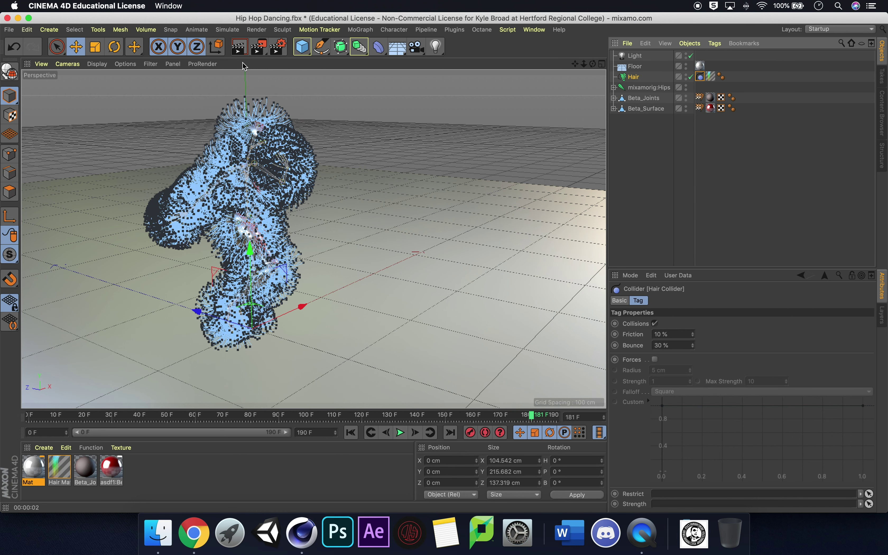
key("super+r")
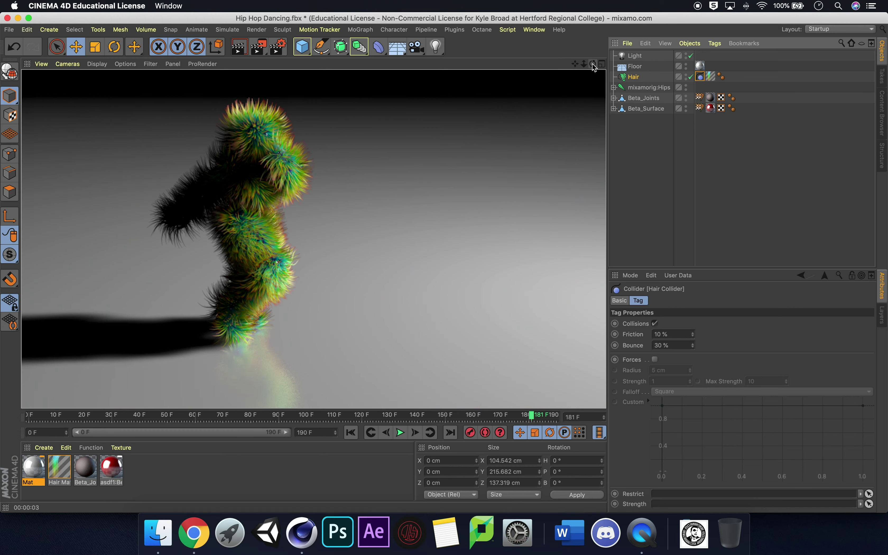
left_click(552, 214)
left_click_drag(592, 63, 573, 47)
key("super+r")
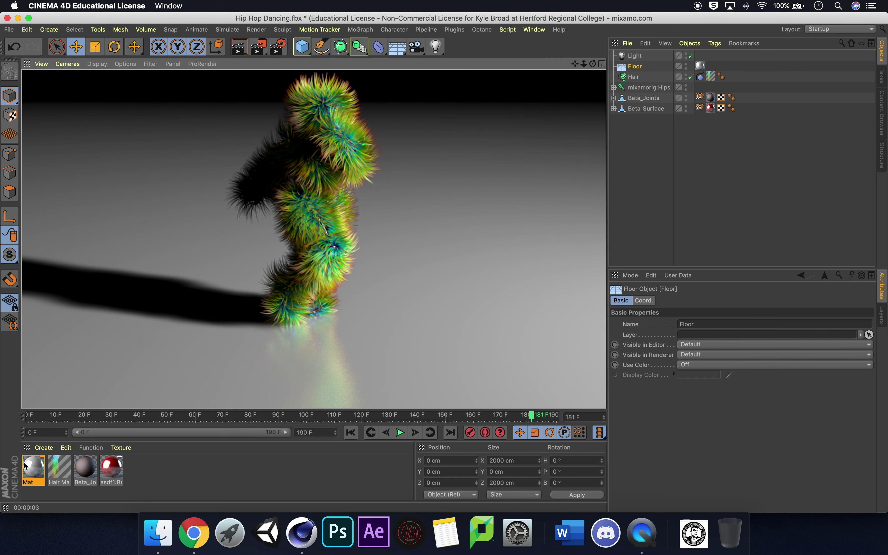
- Display the floor material's color settings and play the dance animation in the viewport, stopping it at frame 85
left_click(39, 472)
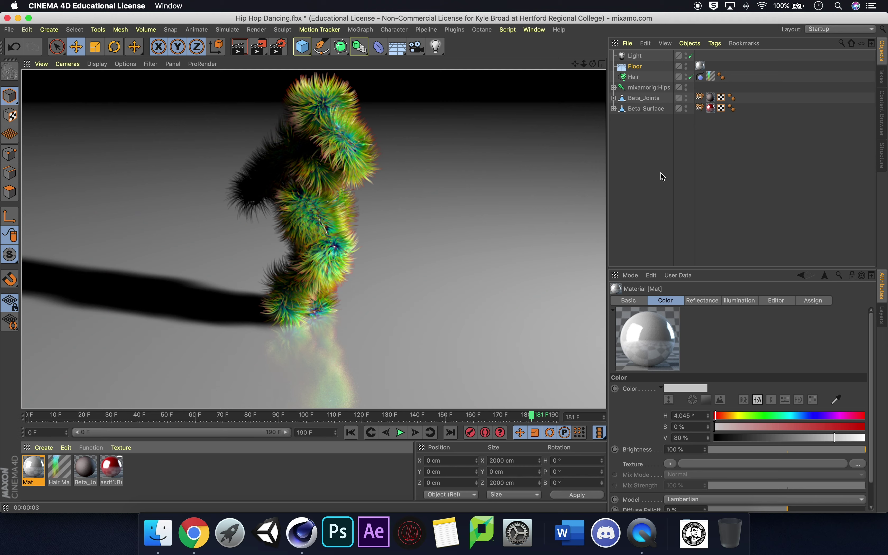
left_click(577, 64)
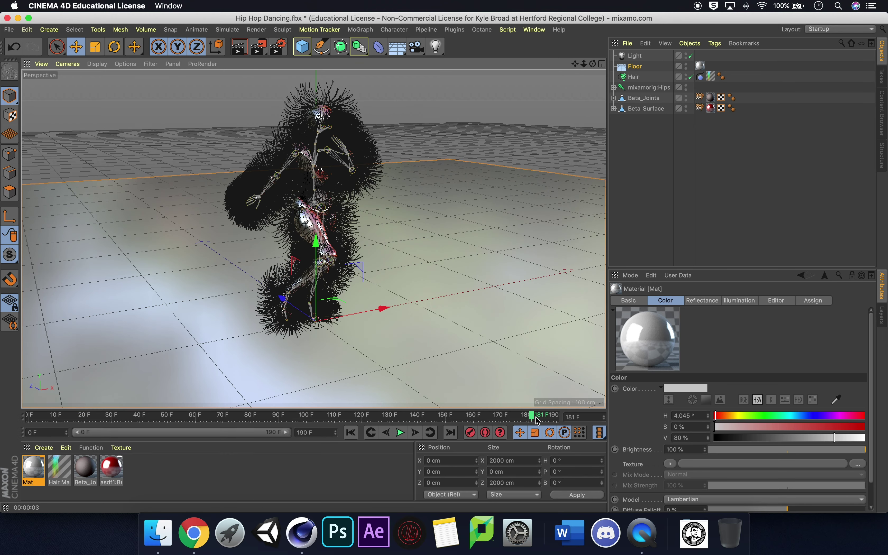
key("f")
key("F8")
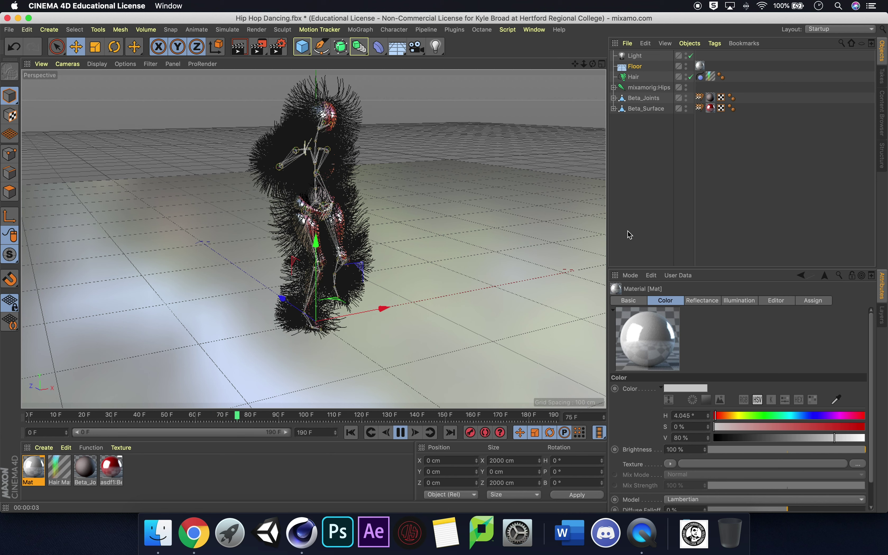
left_click(401, 433)
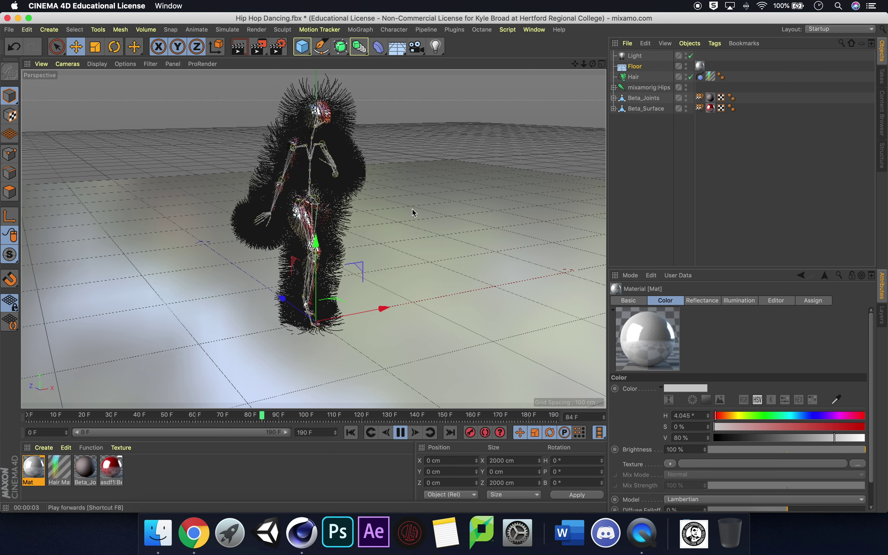
- Make a full-render MP4 preview of all frames with an image size of 720 and a frame rate of 30
left_click(261, 52)
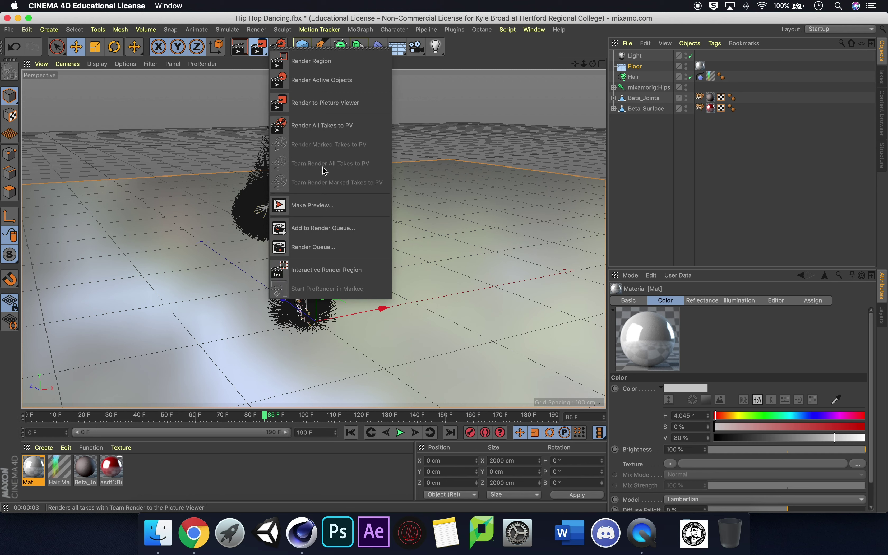
left_click(336, 211)
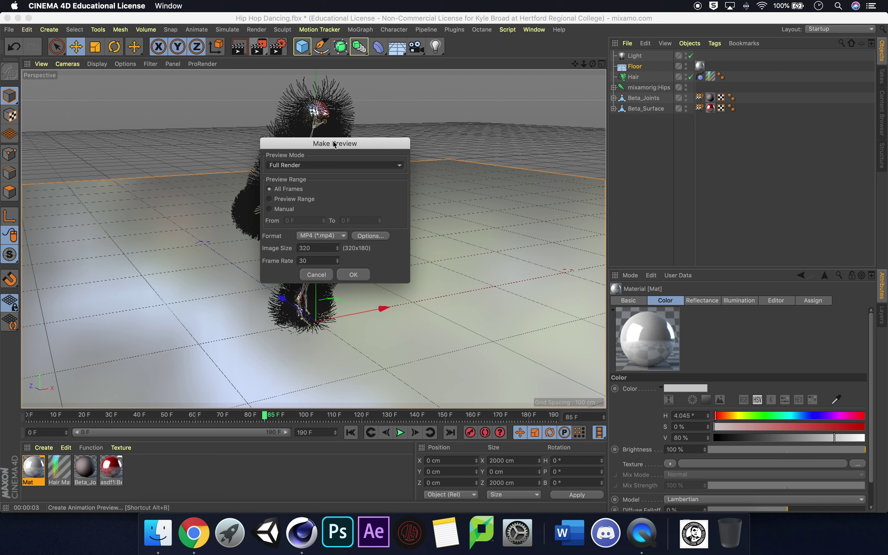
left_click_drag(334, 144, 479, 120)
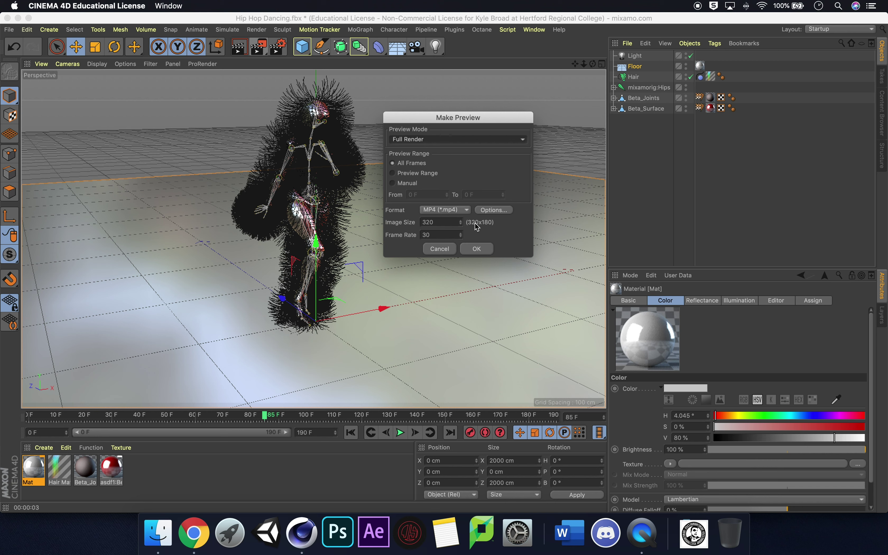
left_click_drag(443, 222, 418, 225)
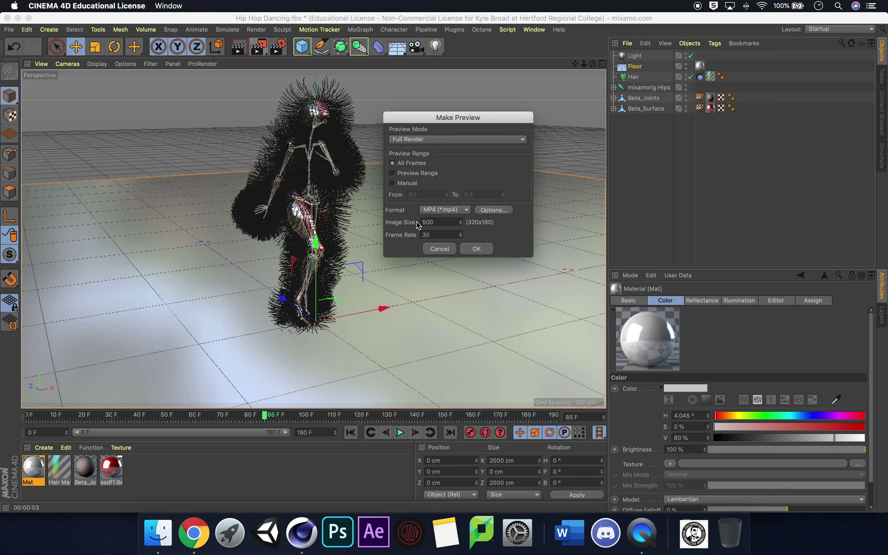
left_click(445, 234)
left_click_drag(442, 223, 376, 222)
left_click(479, 249)
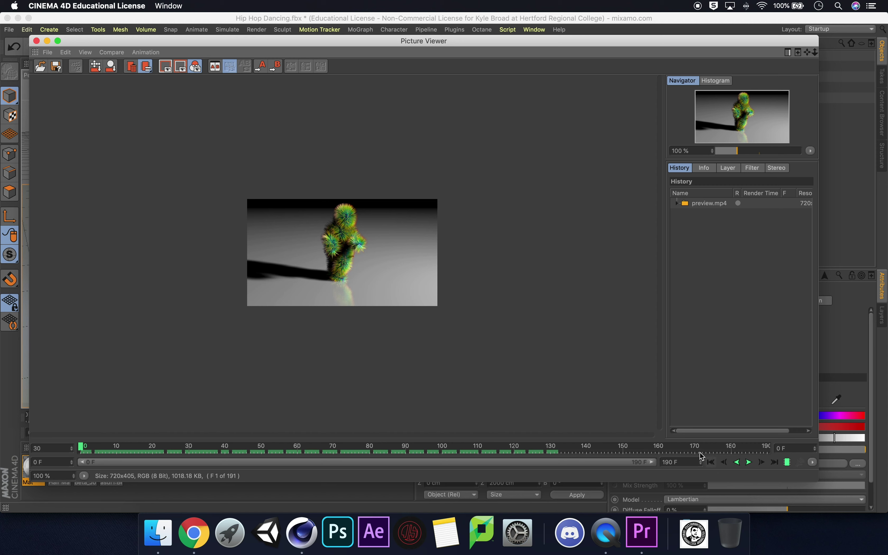
- Play the rendered preview in the Picture Viewer and enlarge it to 292 %
left_click(750, 456)
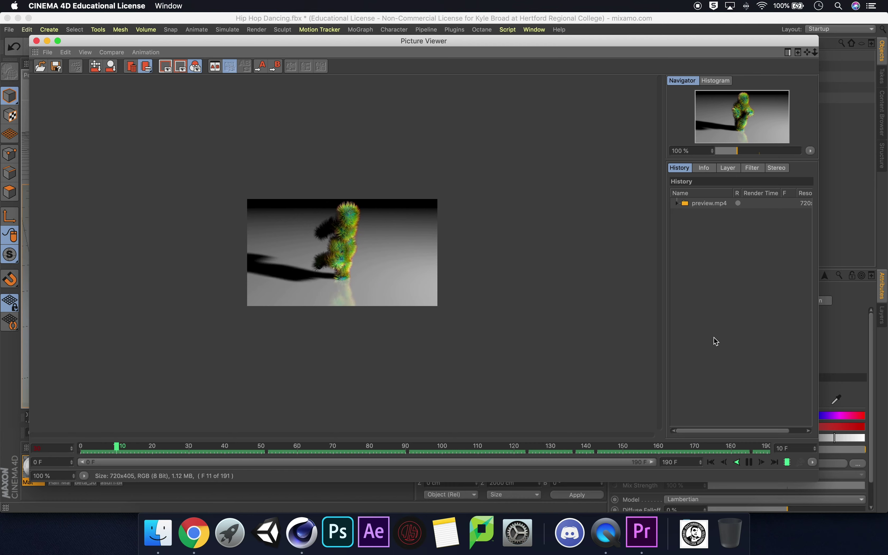
left_click_drag(740, 152, 753, 153)
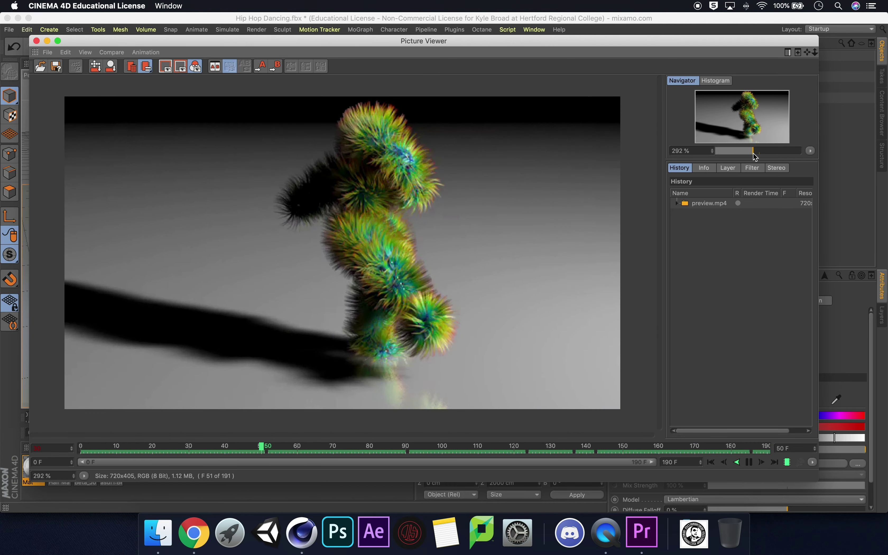